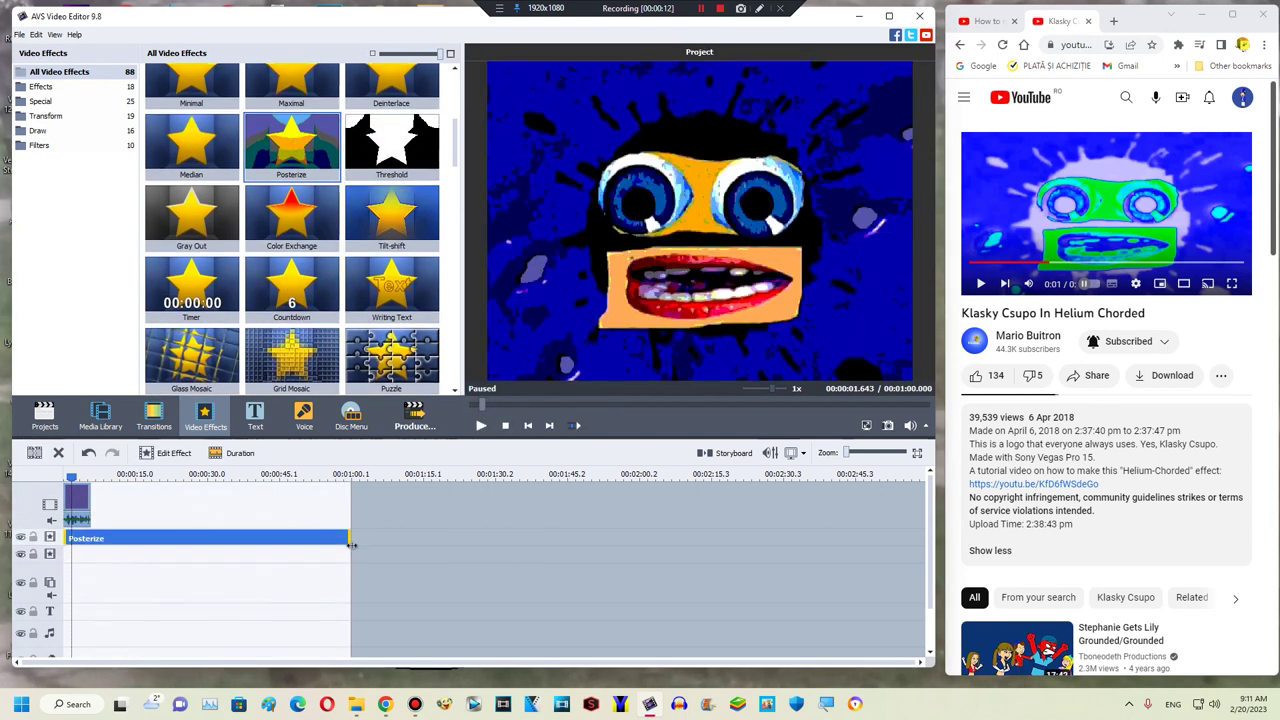
Trim the Posterize effect to the clip's length and add an Invert effect of the same length on the line below
left_click(90, 538)
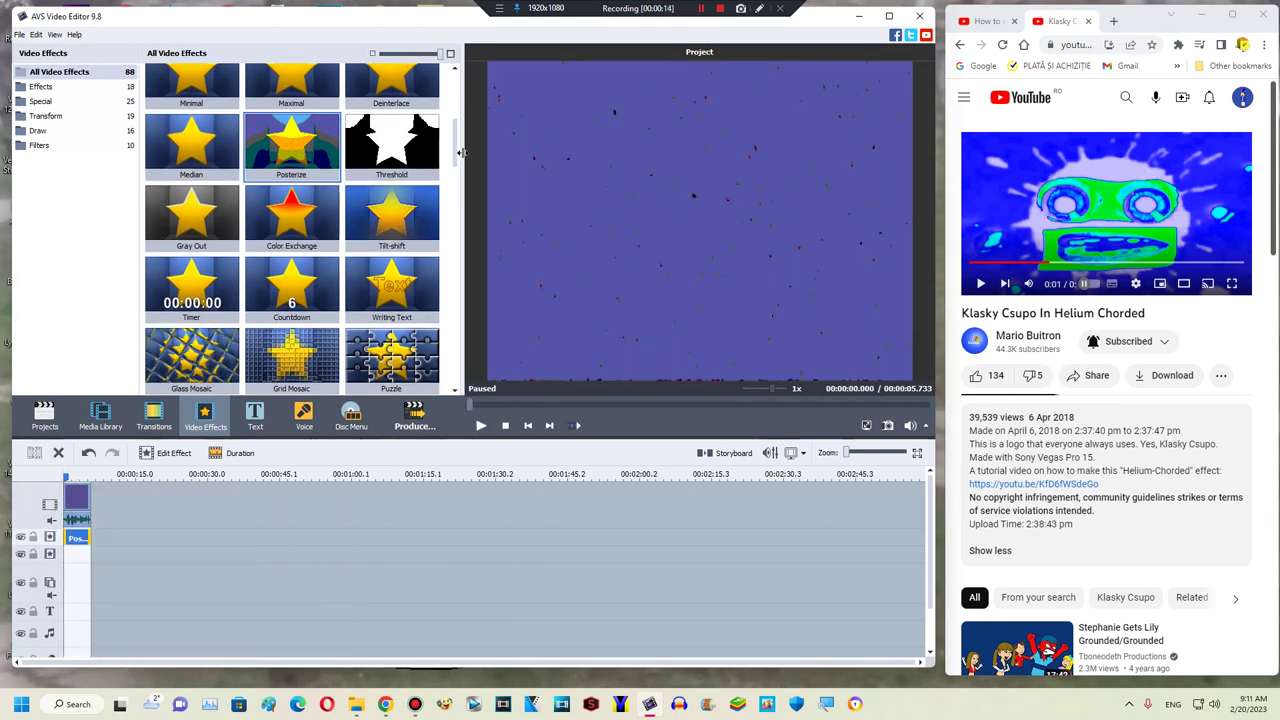
scroll(444, 118, "up", 5)
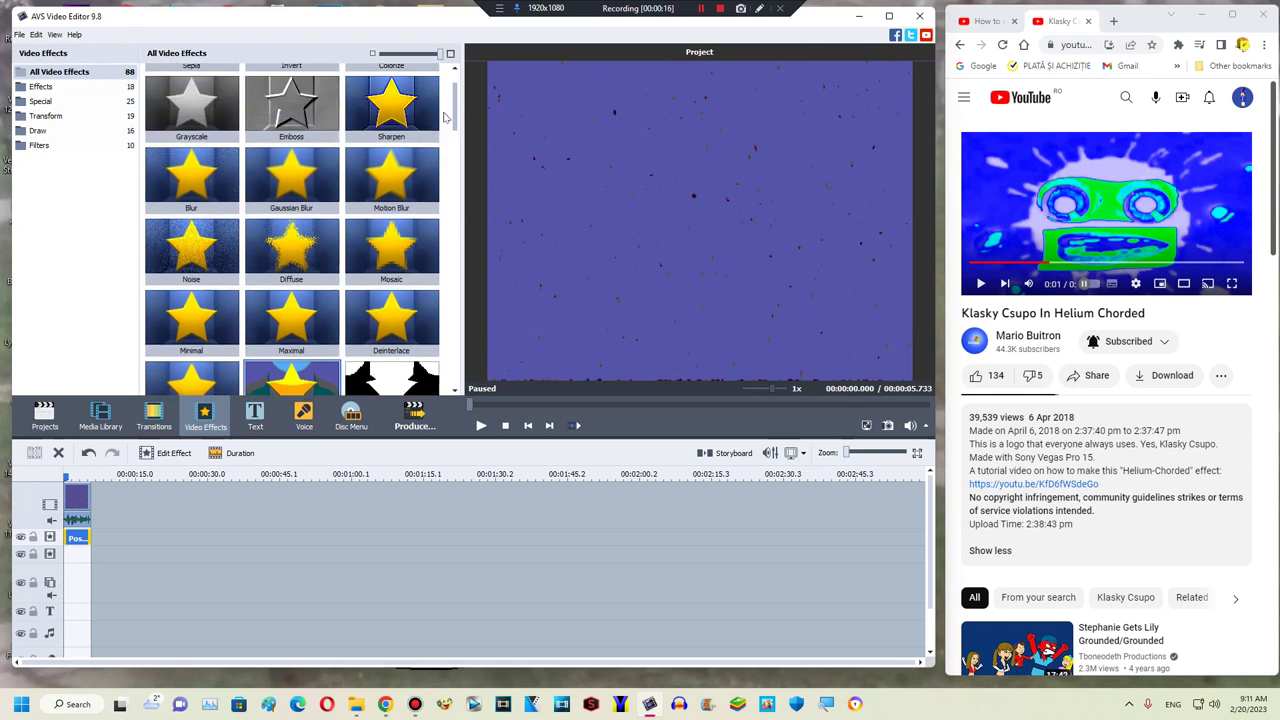
scroll(444, 118, "down", 5)
scroll(444, 118, "up", 6)
left_click_drag(291, 100, 68, 553)
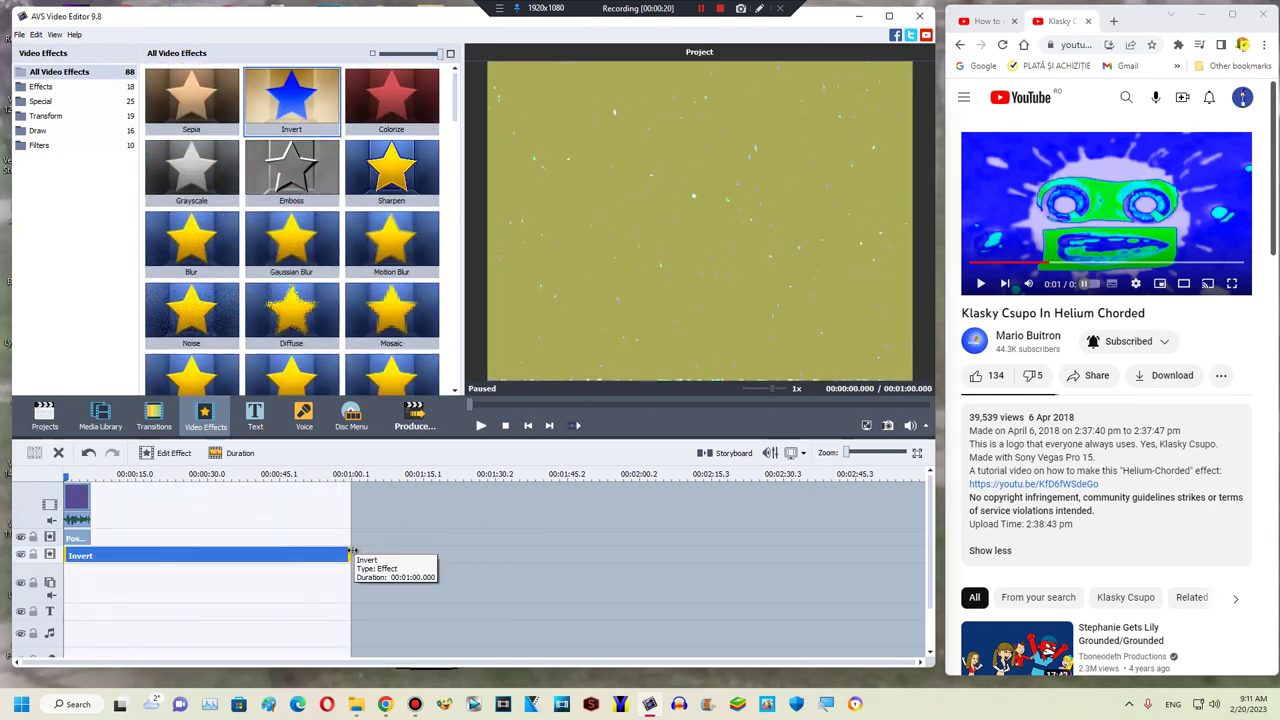
left_click_drag(352, 552, 91, 532)
Add another effect line and place a Colorize effect on it, trimmed to the clip's length
right_click(108, 541)
left_click(120, 629)
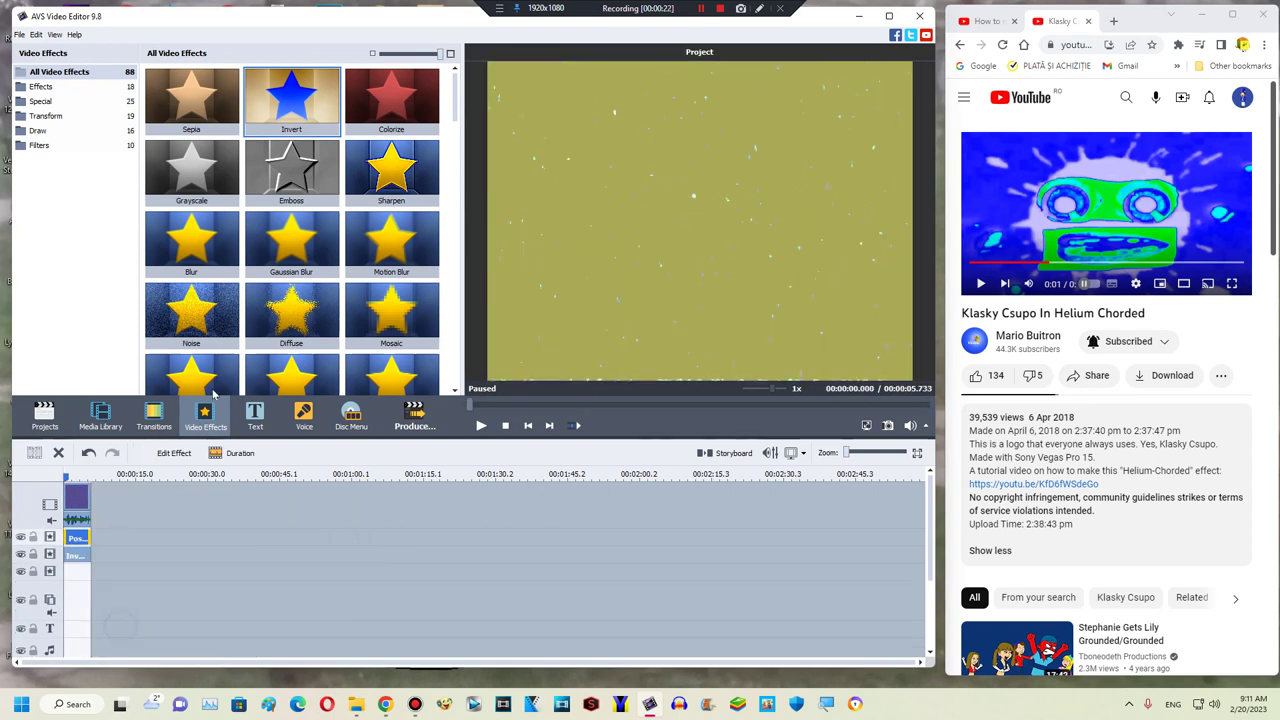
left_click_drag(395, 100, 77, 555)
left_click(90, 453)
left_click_drag(370, 135, 120, 575)
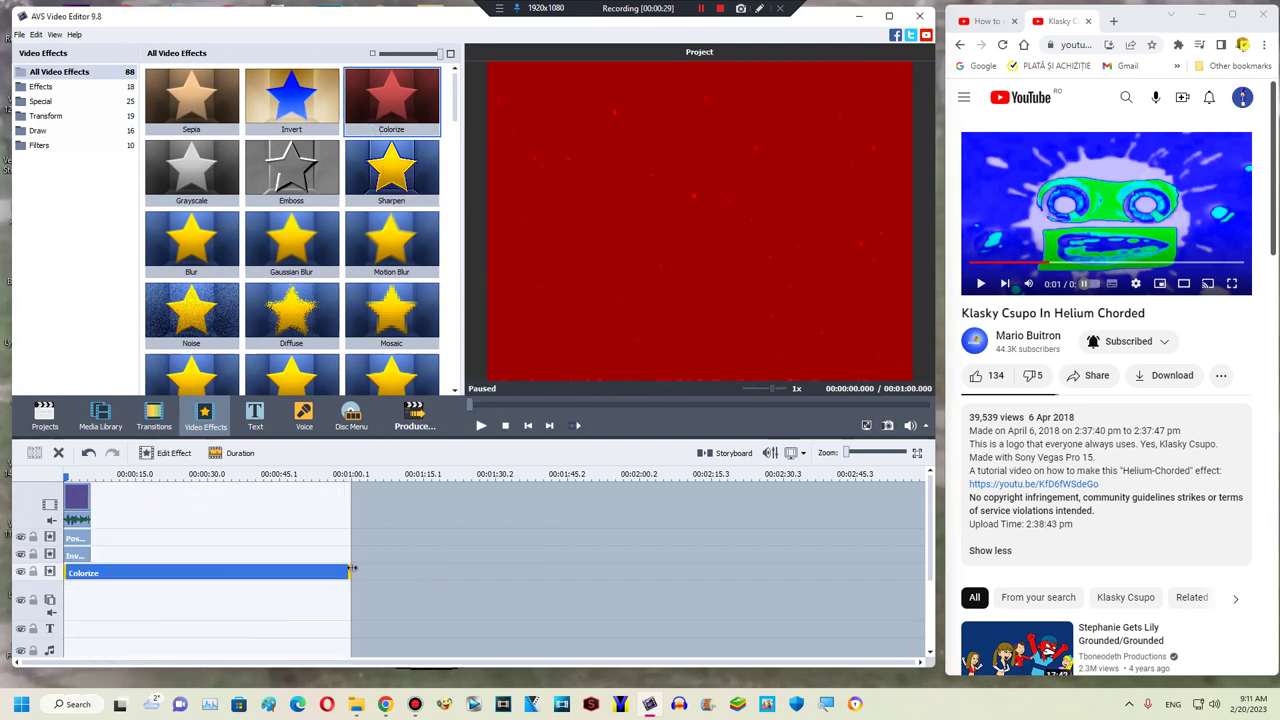
left_click_drag(350, 572, 91, 556)
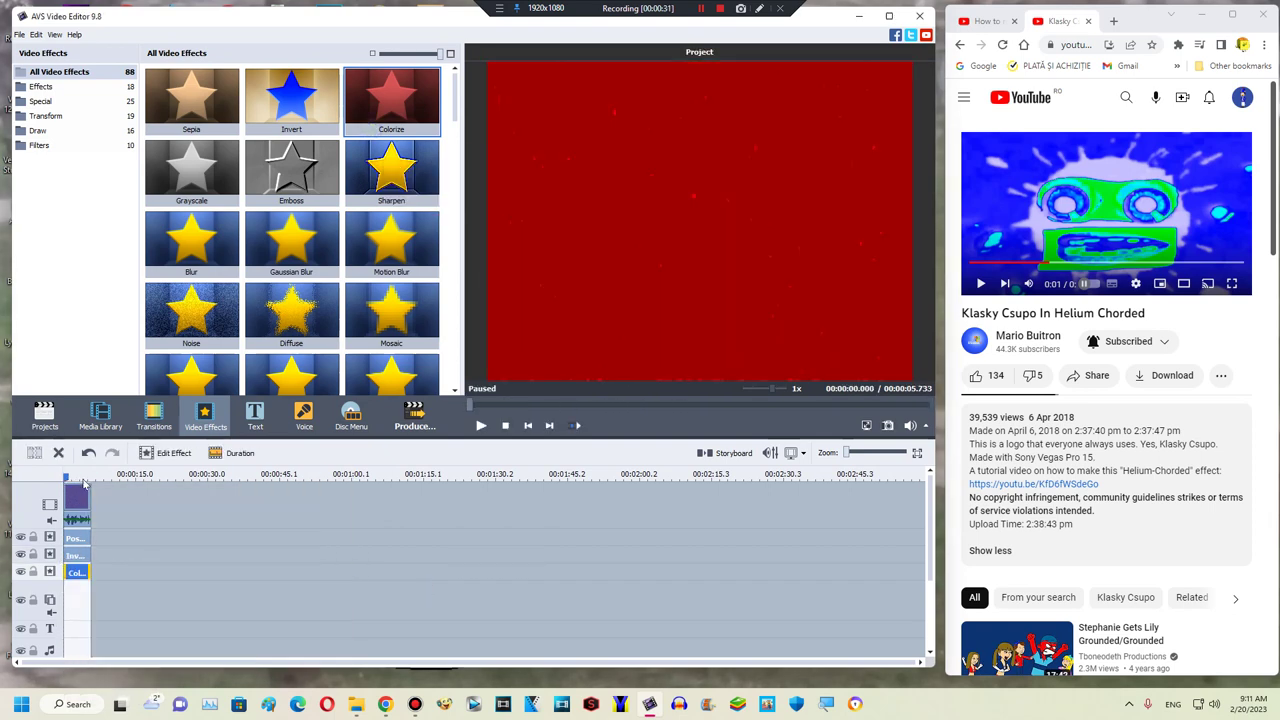
Recolour the Colorize effect to pure blue by setting Blue to 255 and Red to its minimum
left_click_drag(81, 477, 68, 480)
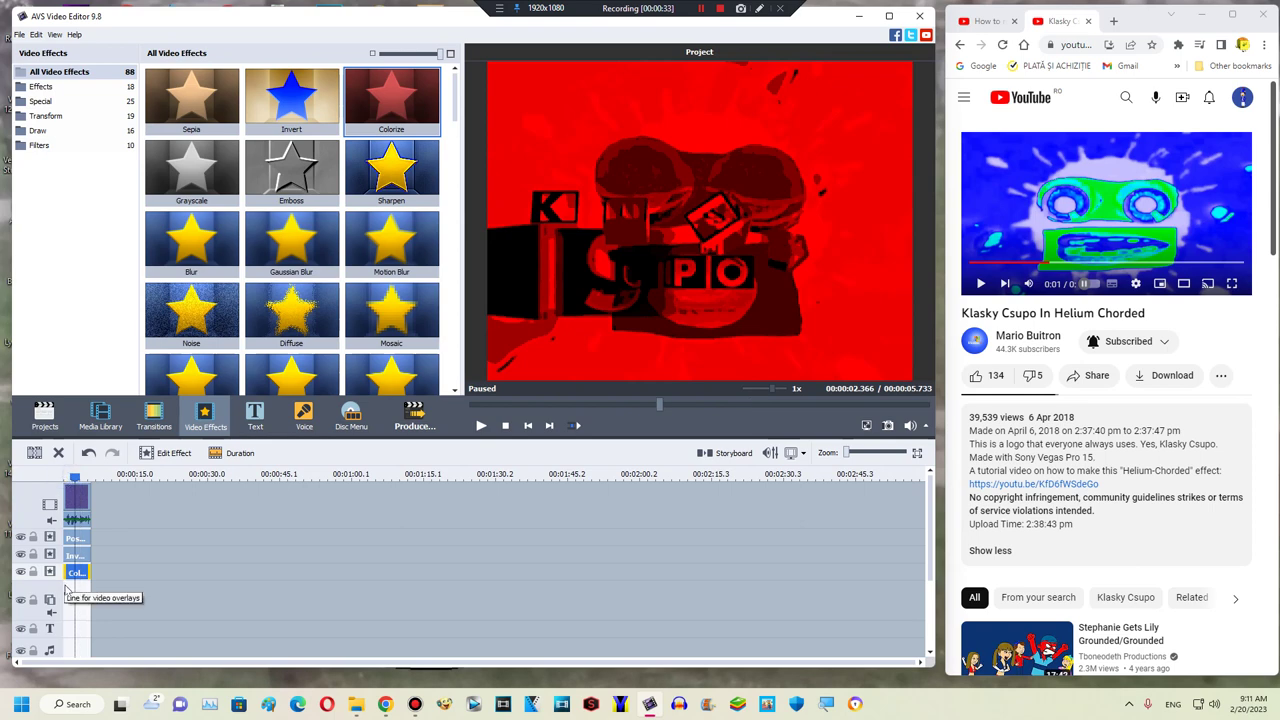
left_click(72, 574)
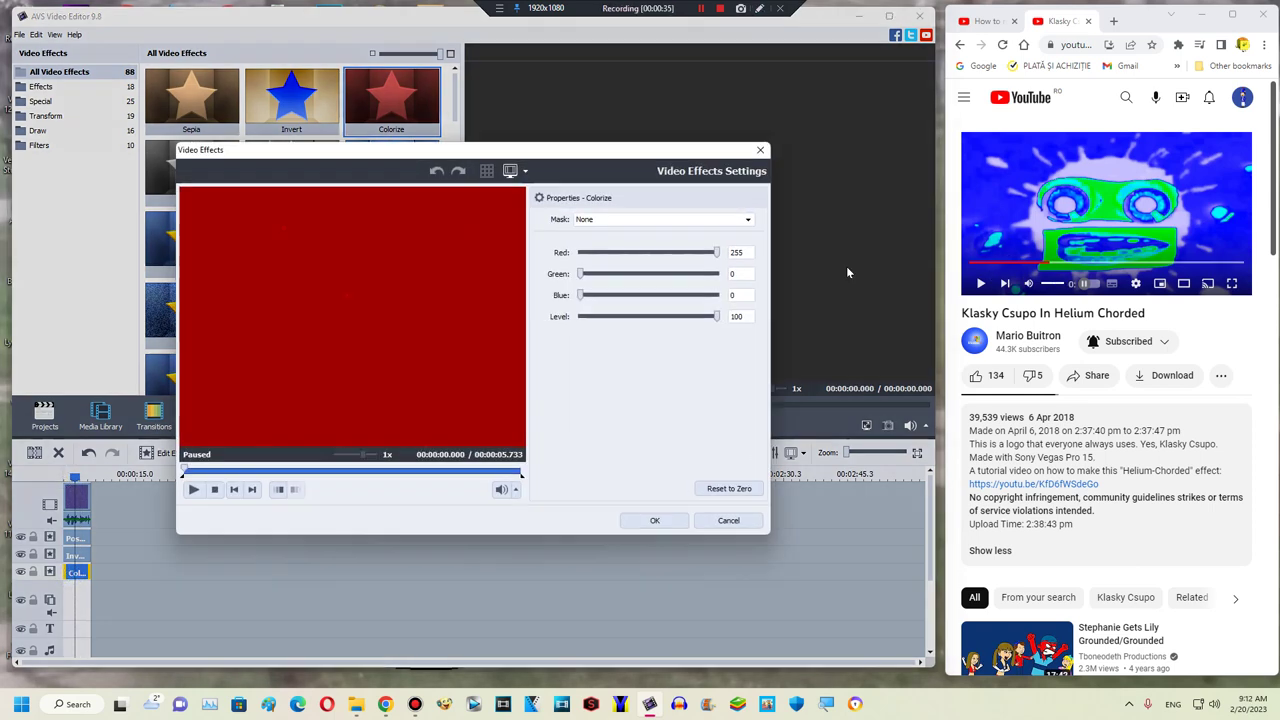
left_click(600, 293)
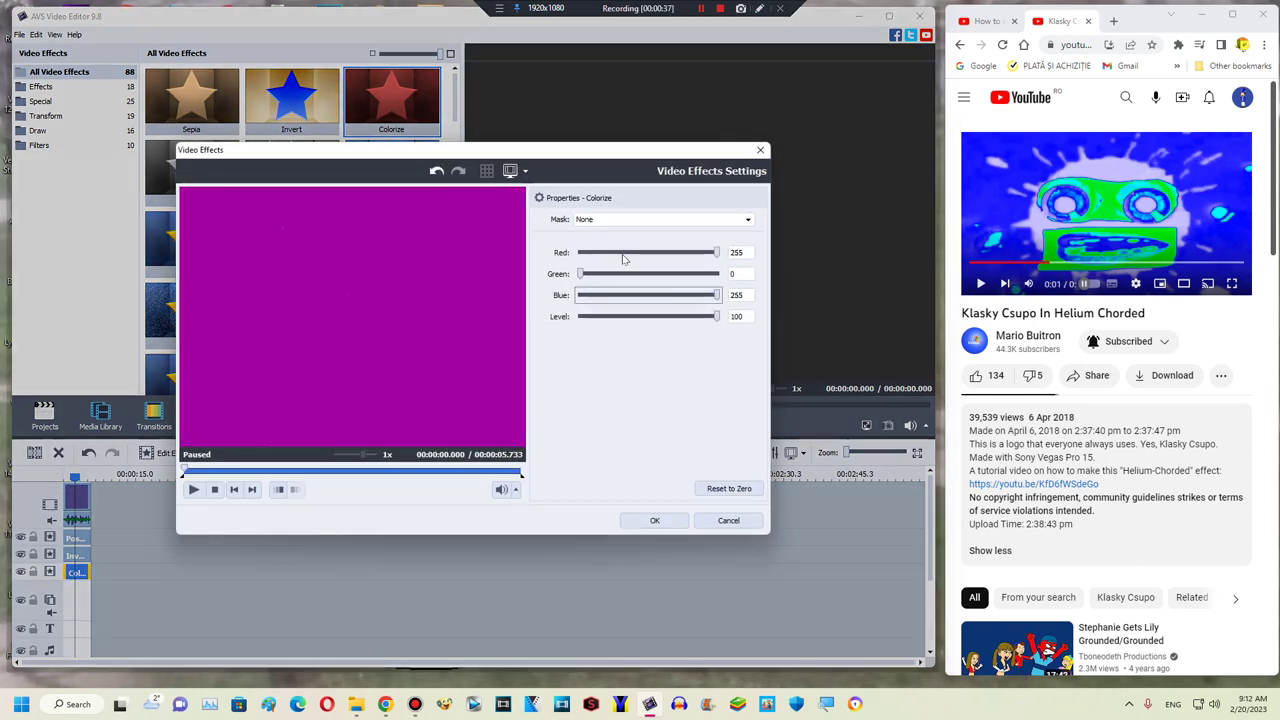
left_click(620, 254)
left_click(315, 473)
left_click(652, 521)
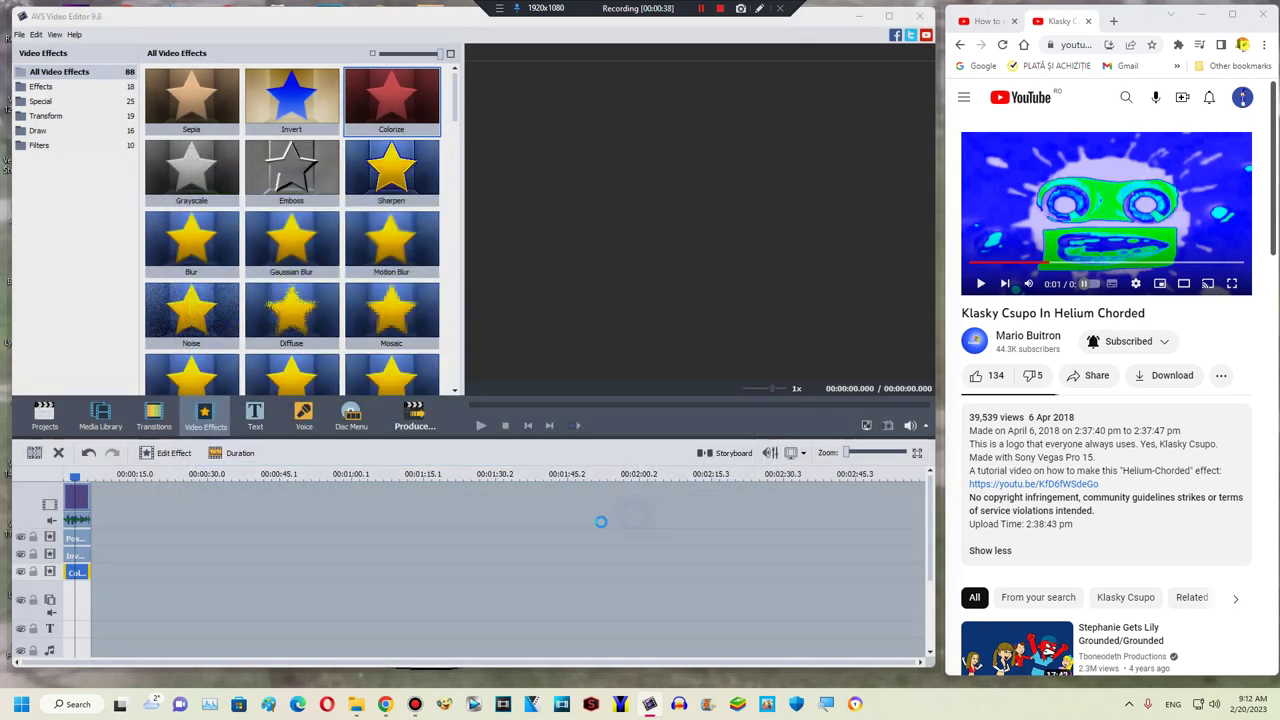
Add a fourth effect line and place a Color Exchange effect on it, trimmed to the clip's length
right_click(102, 560)
left_click(118, 655)
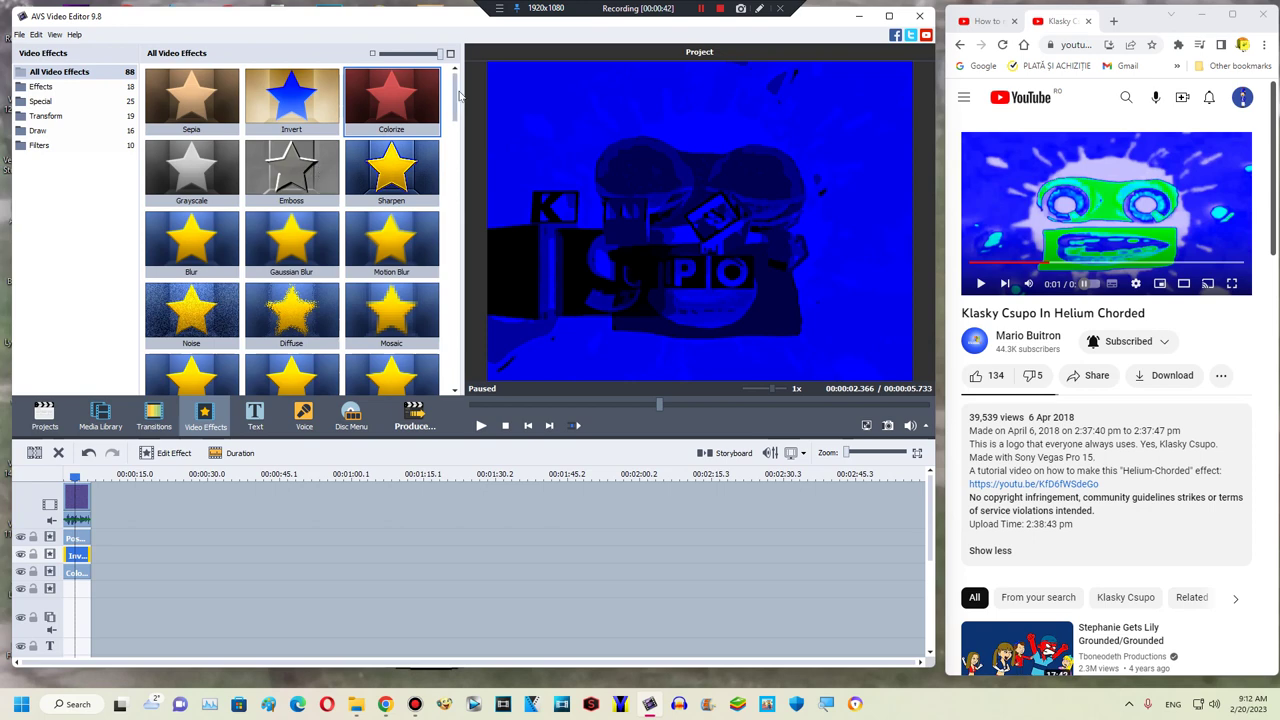
scroll(459, 94, "down", 5)
left_click_drag(291, 145, 72, 594)
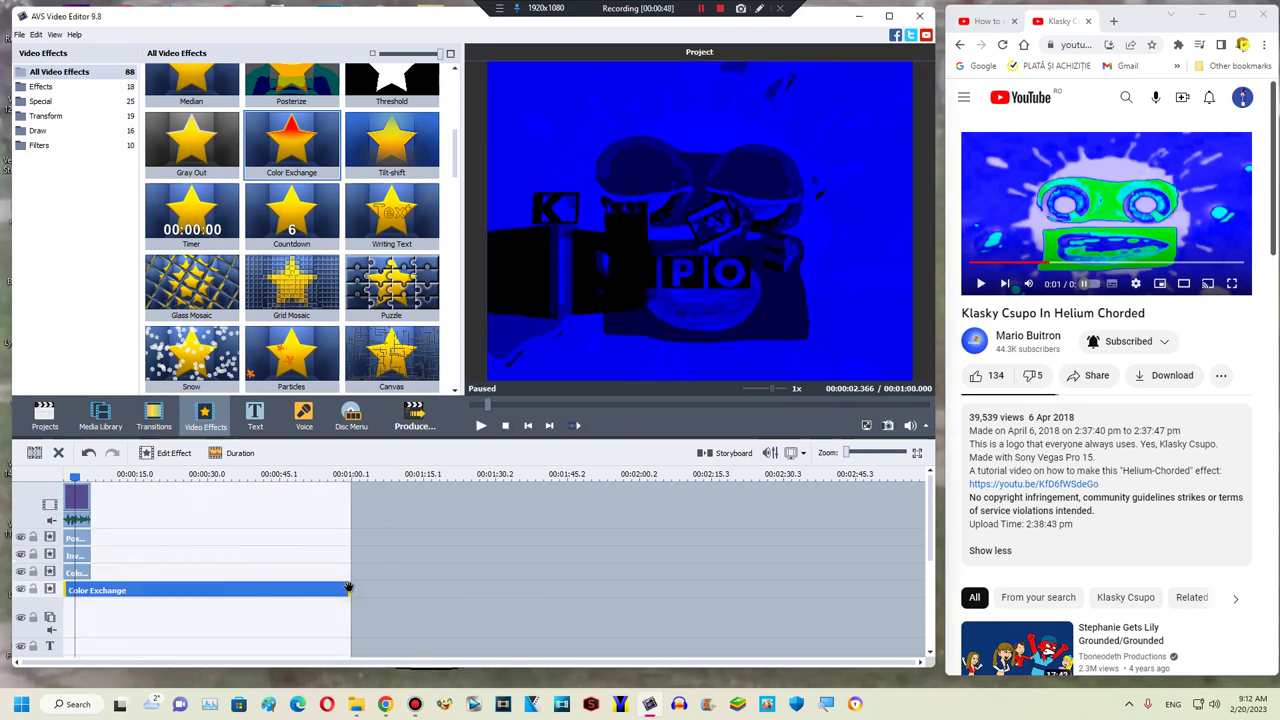
left_click_drag(348, 588, 78, 590)
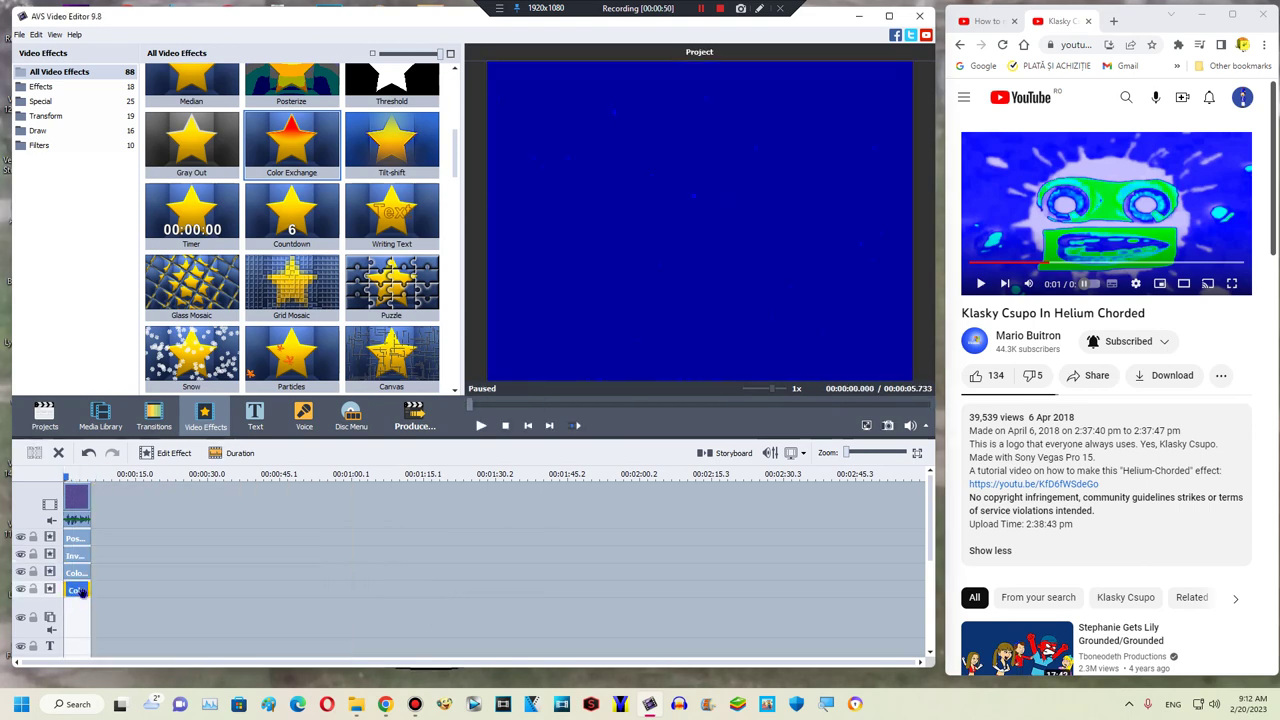
Set the Color Exchange effect to replace blue (Color 1) with white (Color 2)
double_click(78, 590)
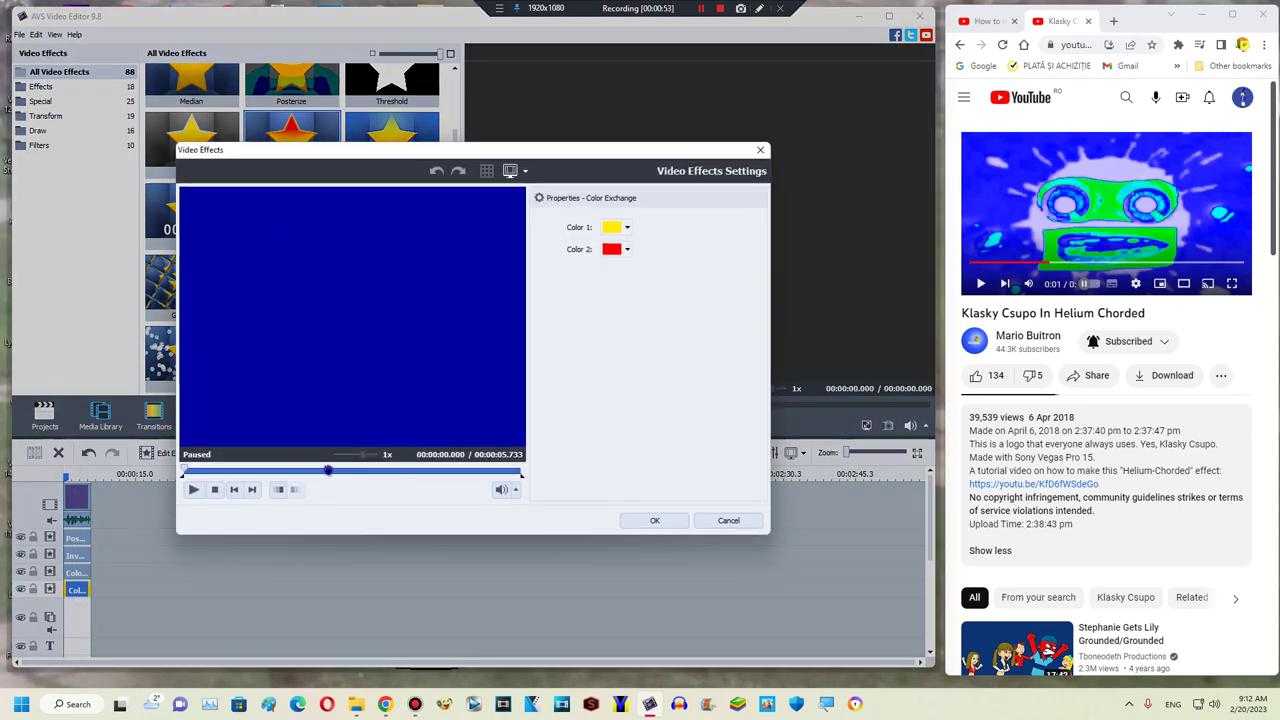
left_click(612, 227)
left_click(703, 274)
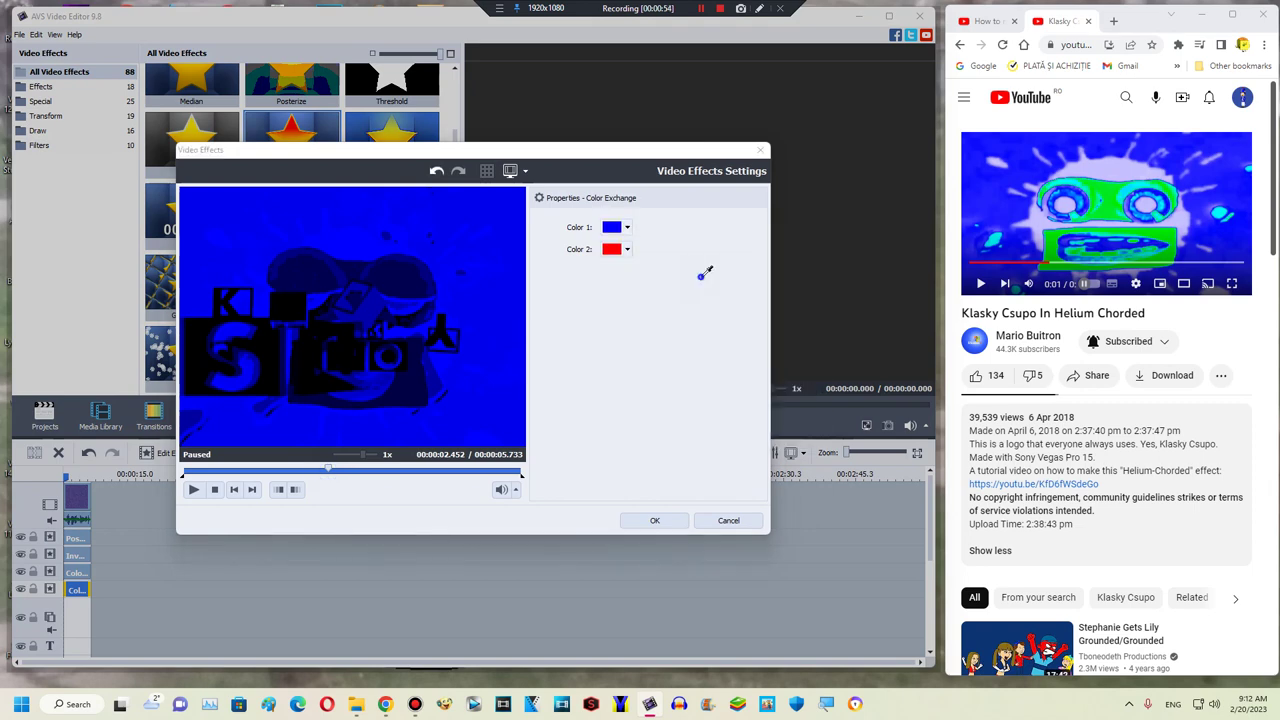
left_click(627, 250)
left_click(711, 327)
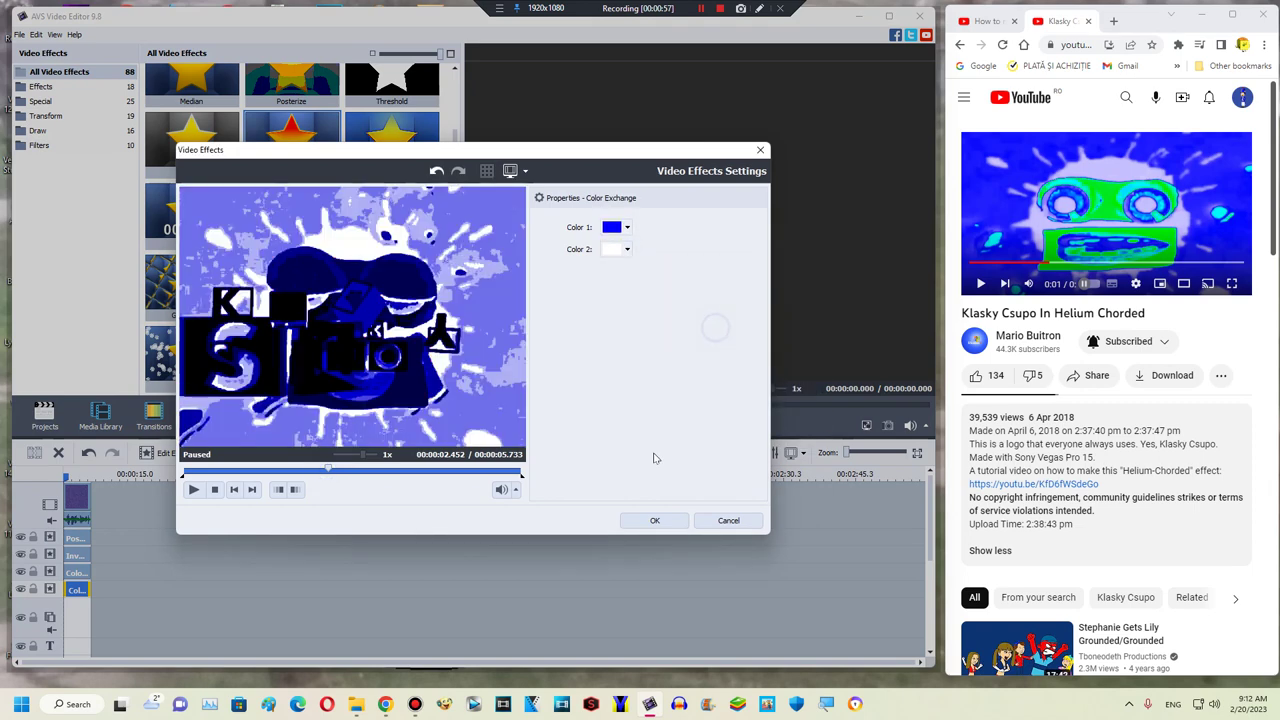
left_click(641, 524)
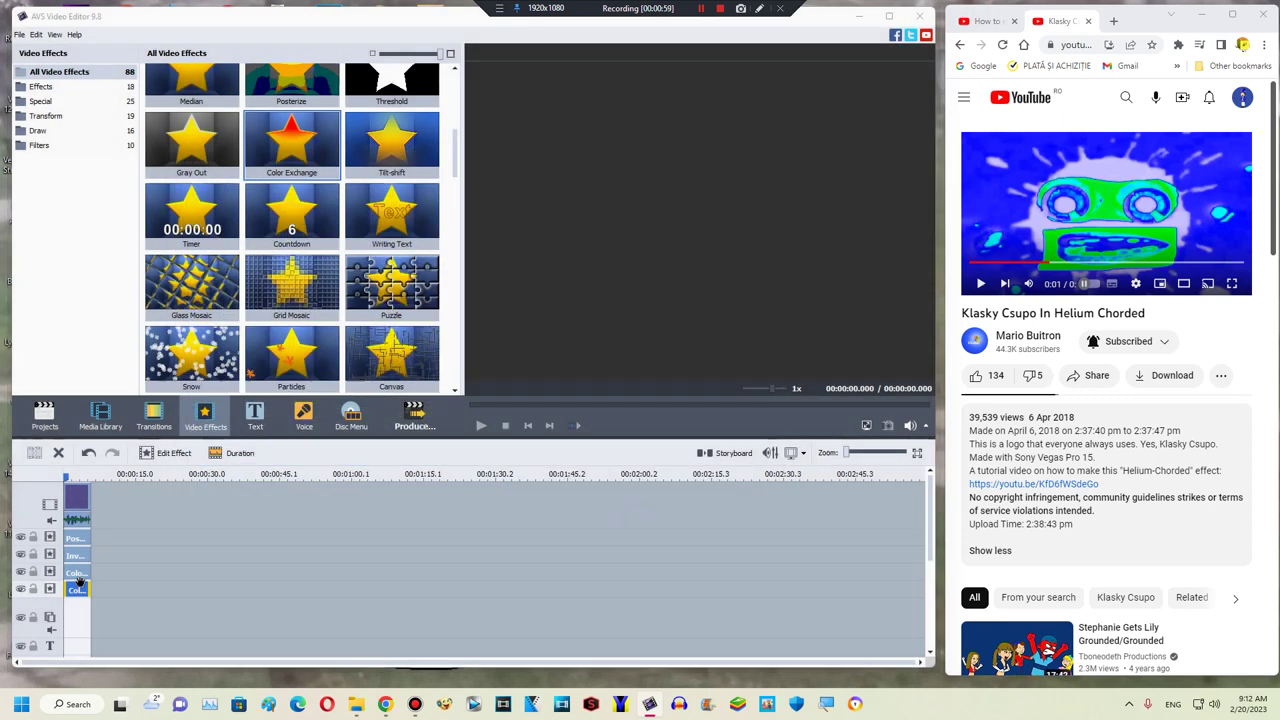
Add a new effect line and put a duplicate of the blue-to-white Color Exchange effect on it
right_click(128, 585)
left_click(150, 548)
right_click(76, 592)
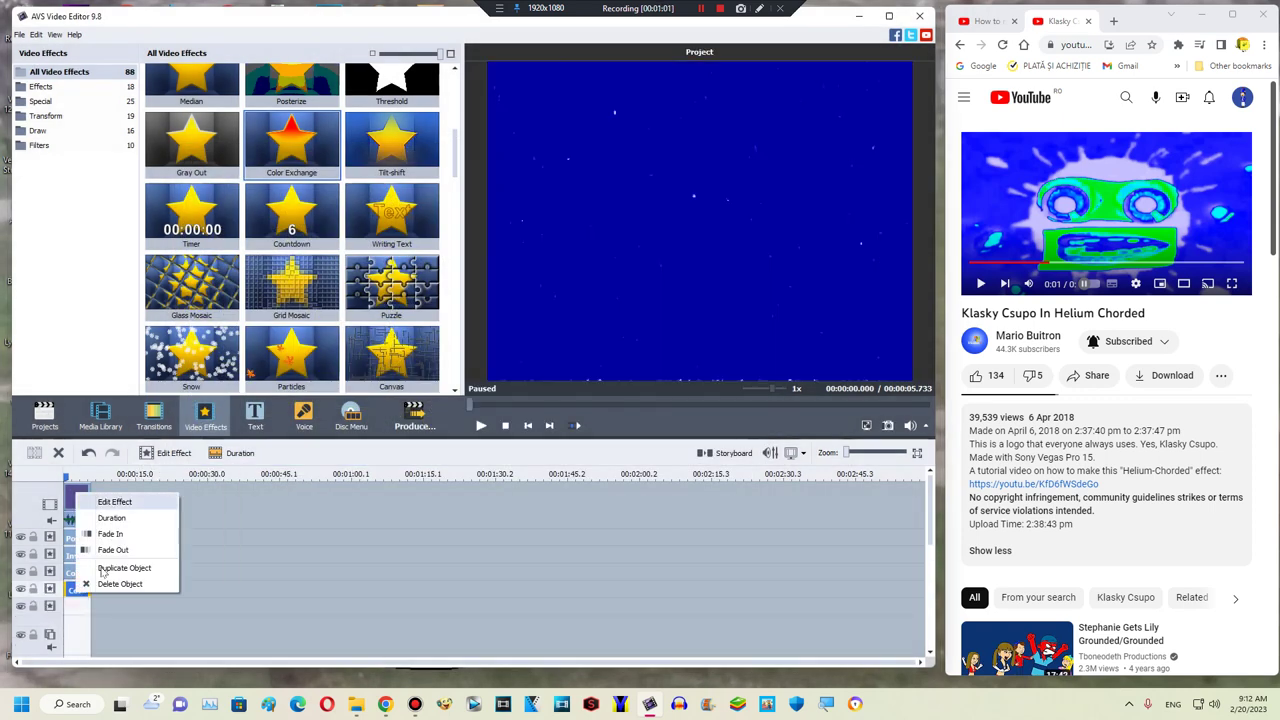
left_click(110, 569)
left_click_drag(100, 586, 78, 606)
Match the reference video's opening by setting the duplicate's Color 1 to the background's dark blue and Color 2 to cyan
left_click(972, 262)
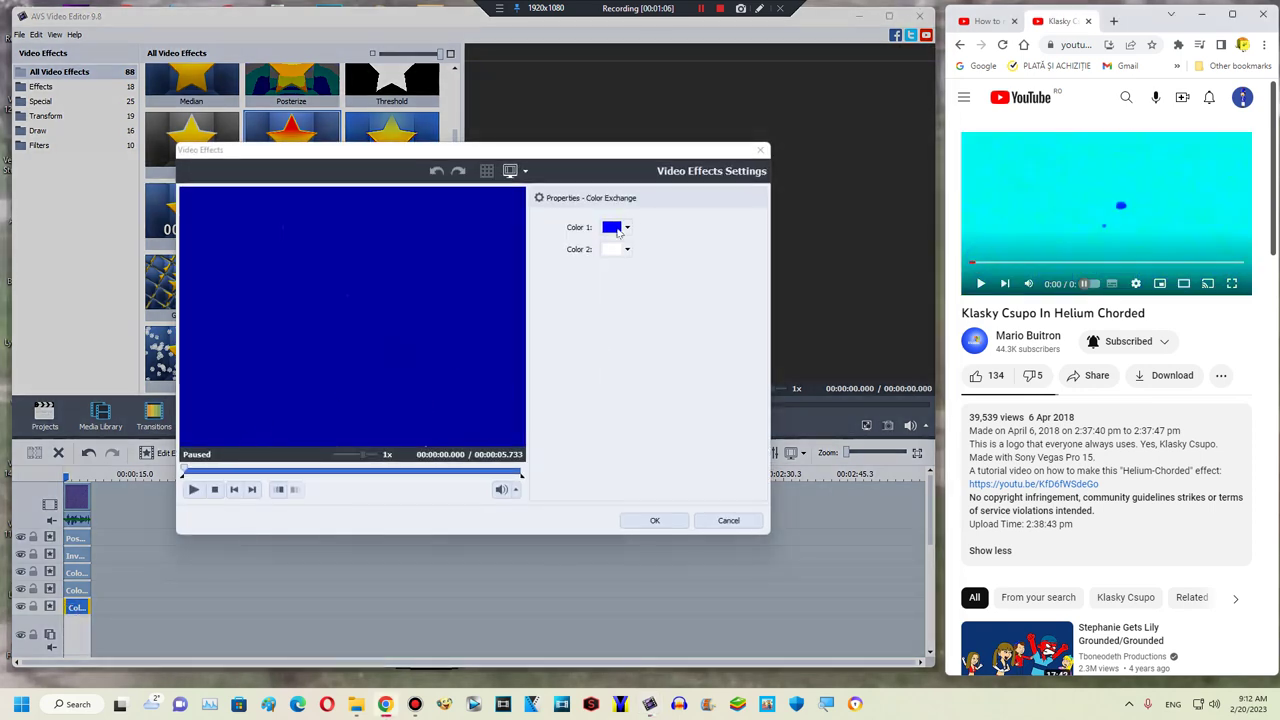
left_click(618, 232)
left_click(477, 413)
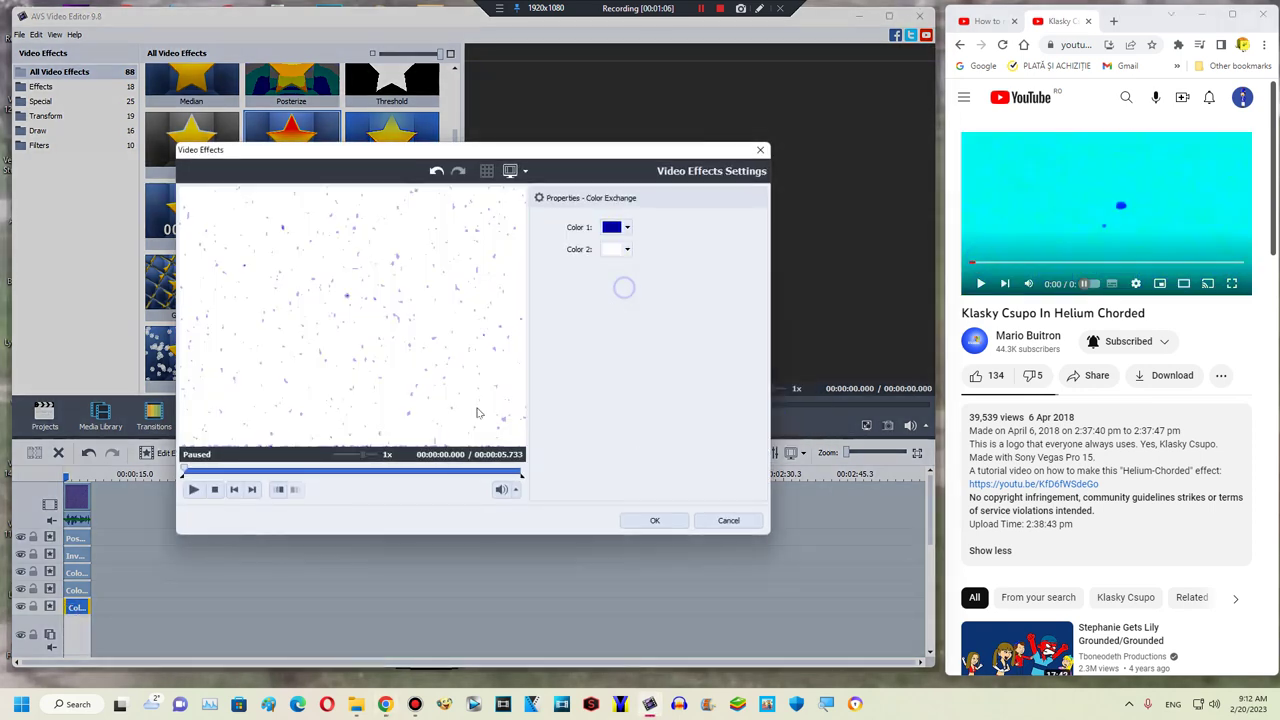
left_click(272, 475)
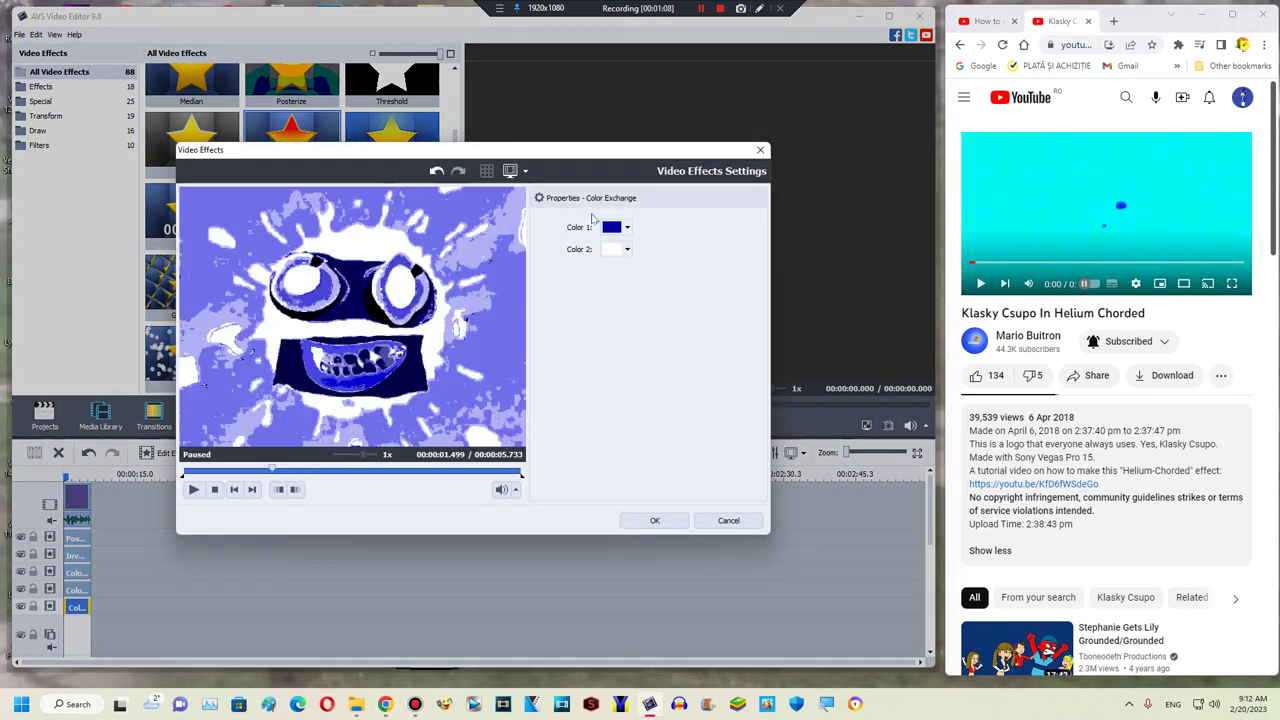
left_click(628, 251)
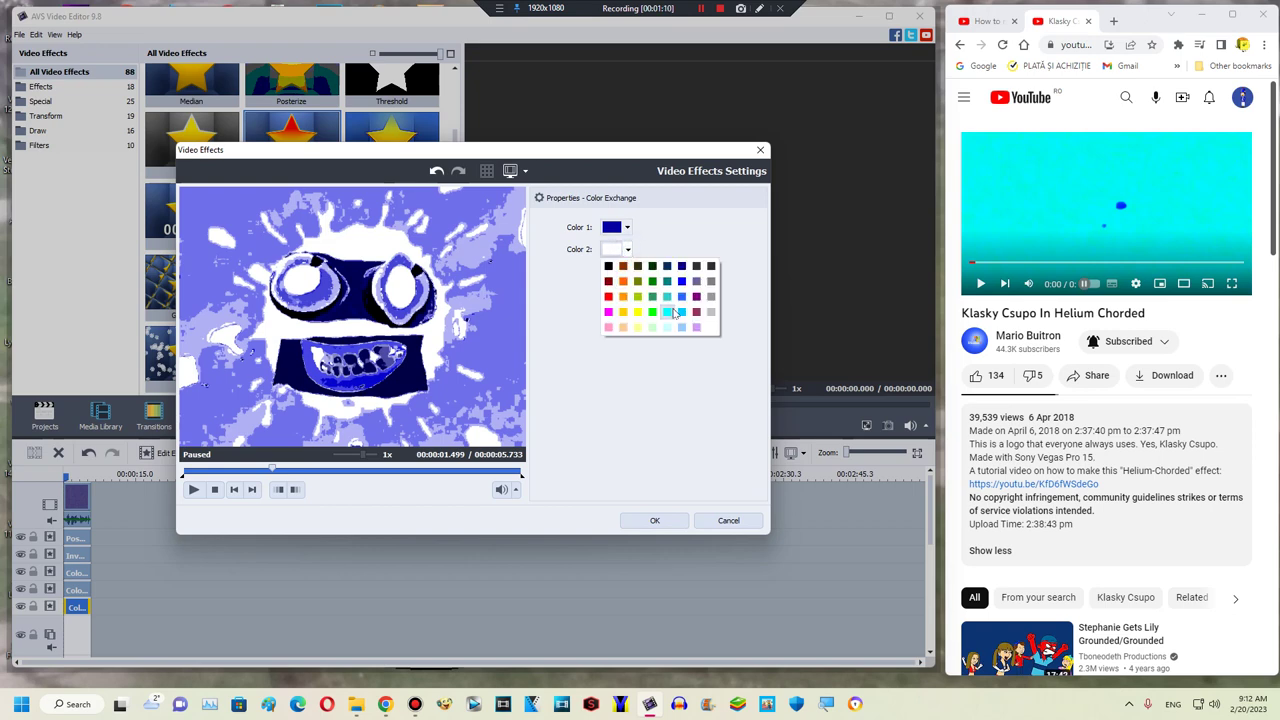
left_click(671, 308)
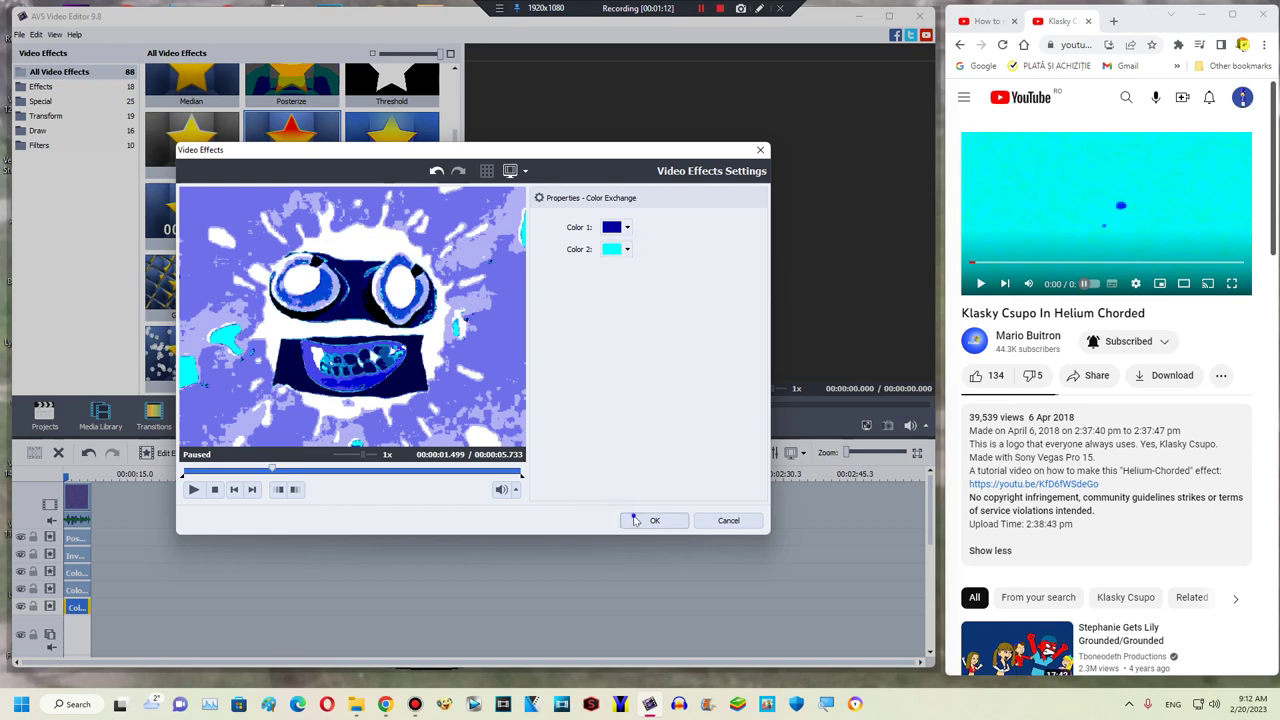
left_click(634, 520)
Add a further effect line and put a duplicate of the cyan Color Exchange effect on it
right_click(160, 595)
left_click(180, 566)
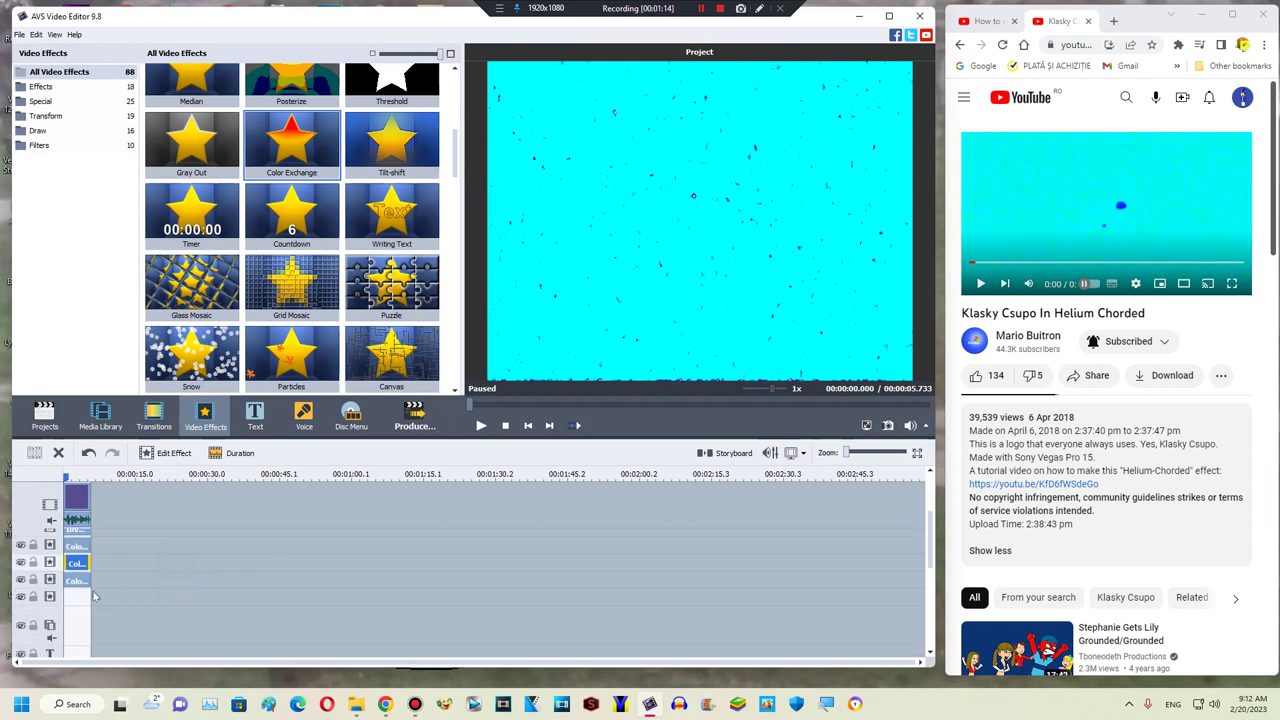
right_click(81, 580)
left_click(102, 655)
left_click_drag(102, 580, 72, 601)
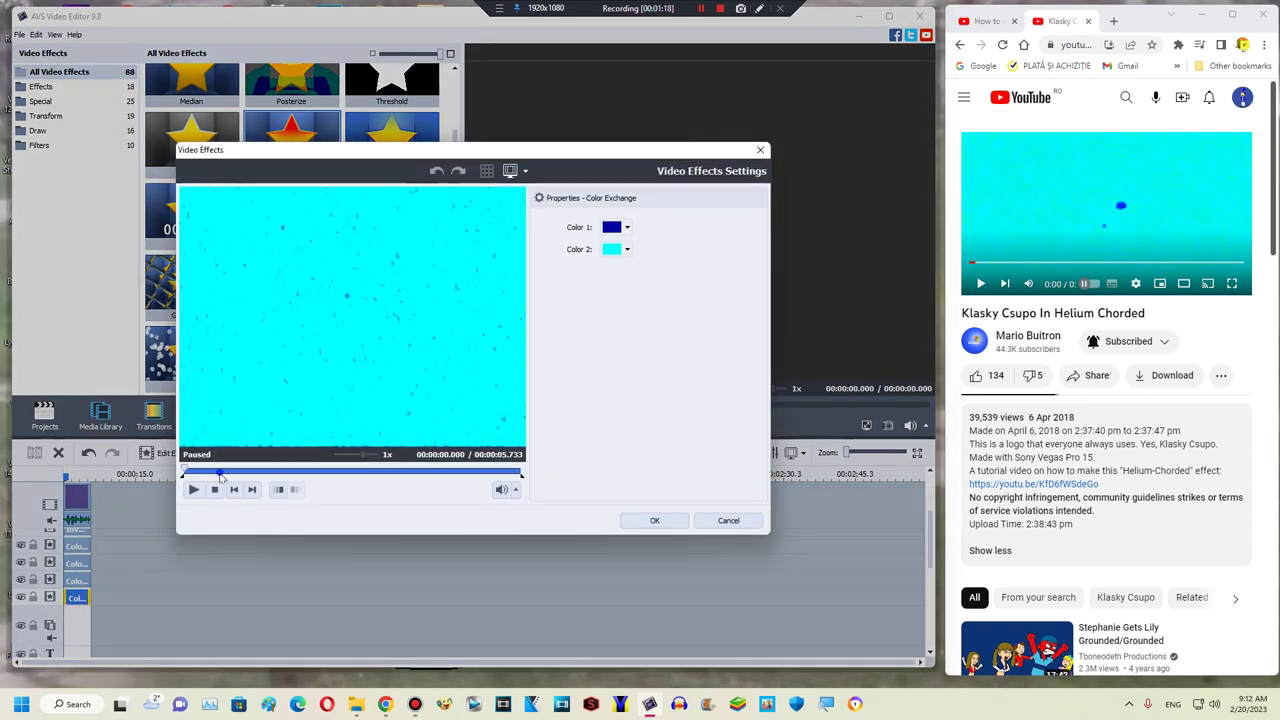
Set the newest Color Exchange copy to replace the light lavender of the background patches with pure blue
left_click_drag(224, 470, 288, 449)
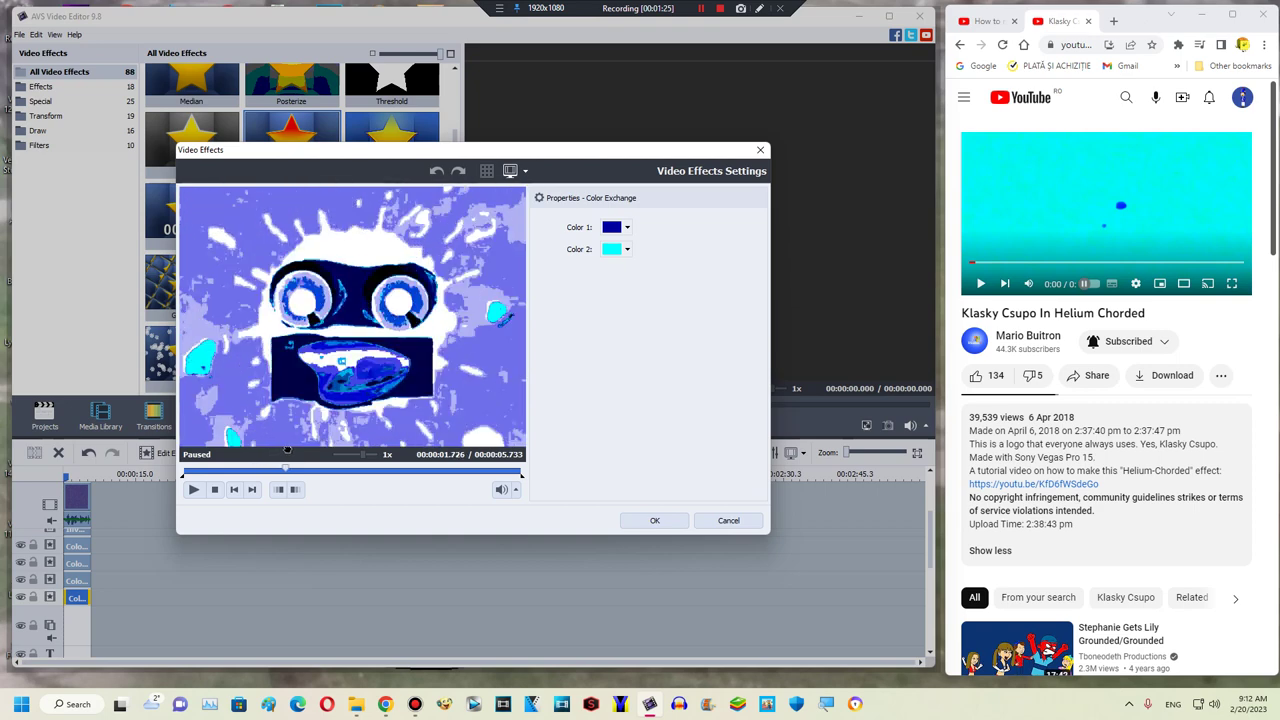
left_click(612, 229)
left_click(820, 264)
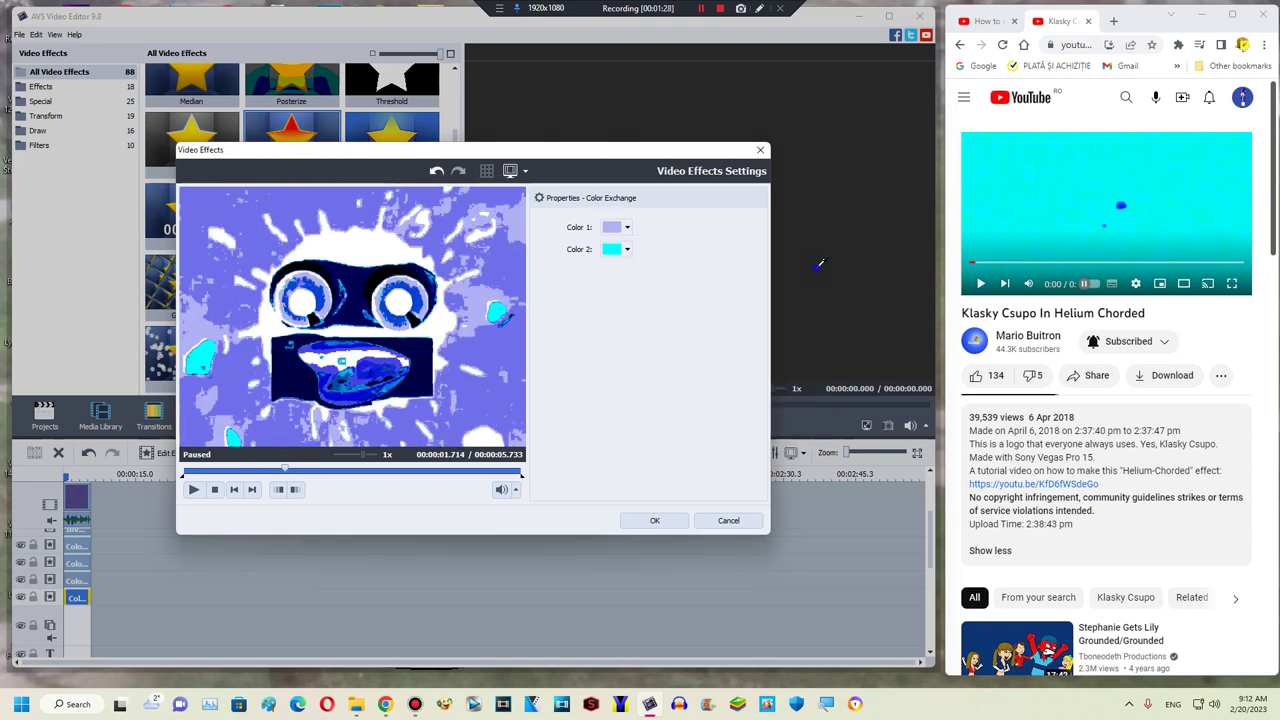
left_click(627, 250)
left_click(682, 282)
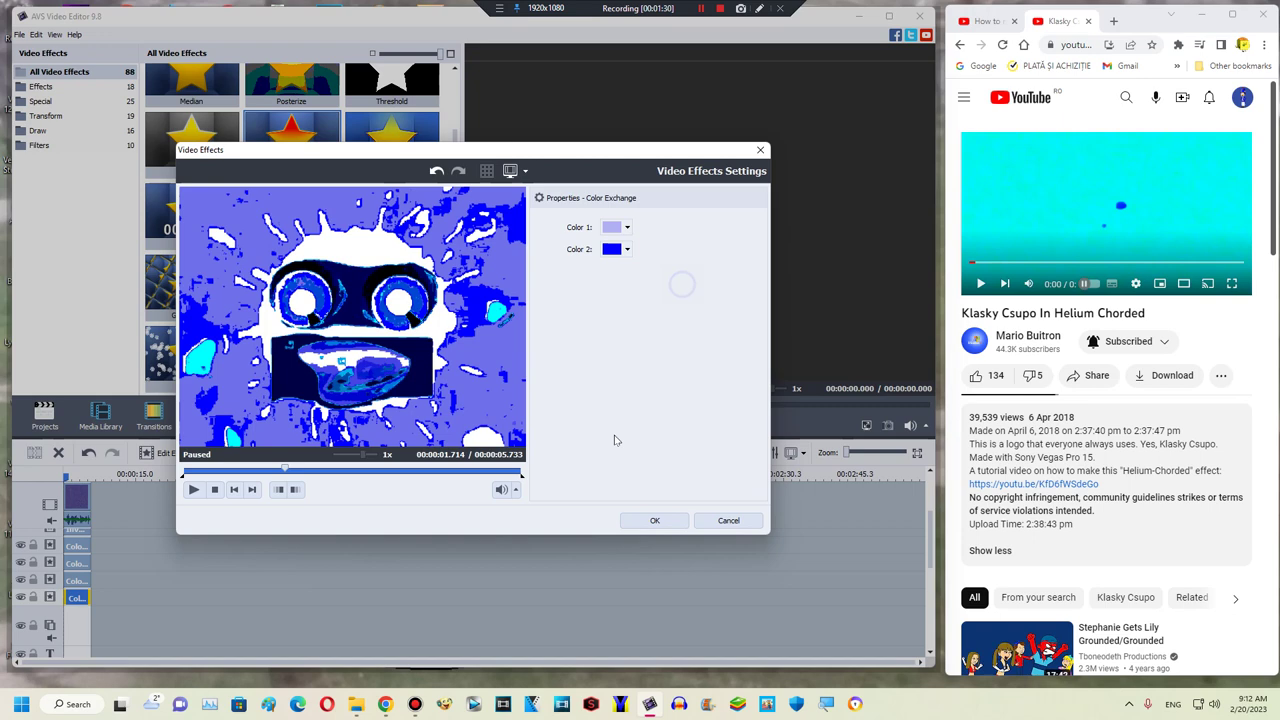
left_click(631, 525)
Add one more effect line and duplicate the lavender-to-blue Color Exchange effect onto it
right_click(118, 599)
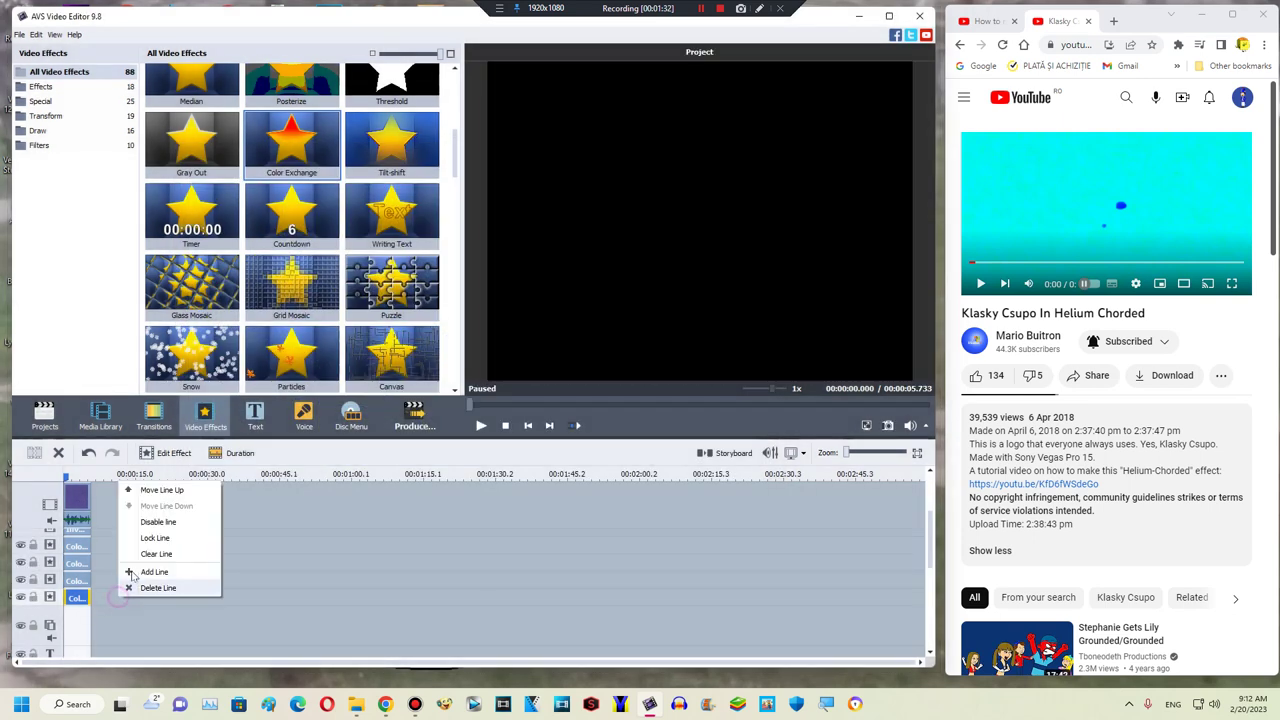
left_click(131, 567)
right_click(70, 598)
left_click(110, 573)
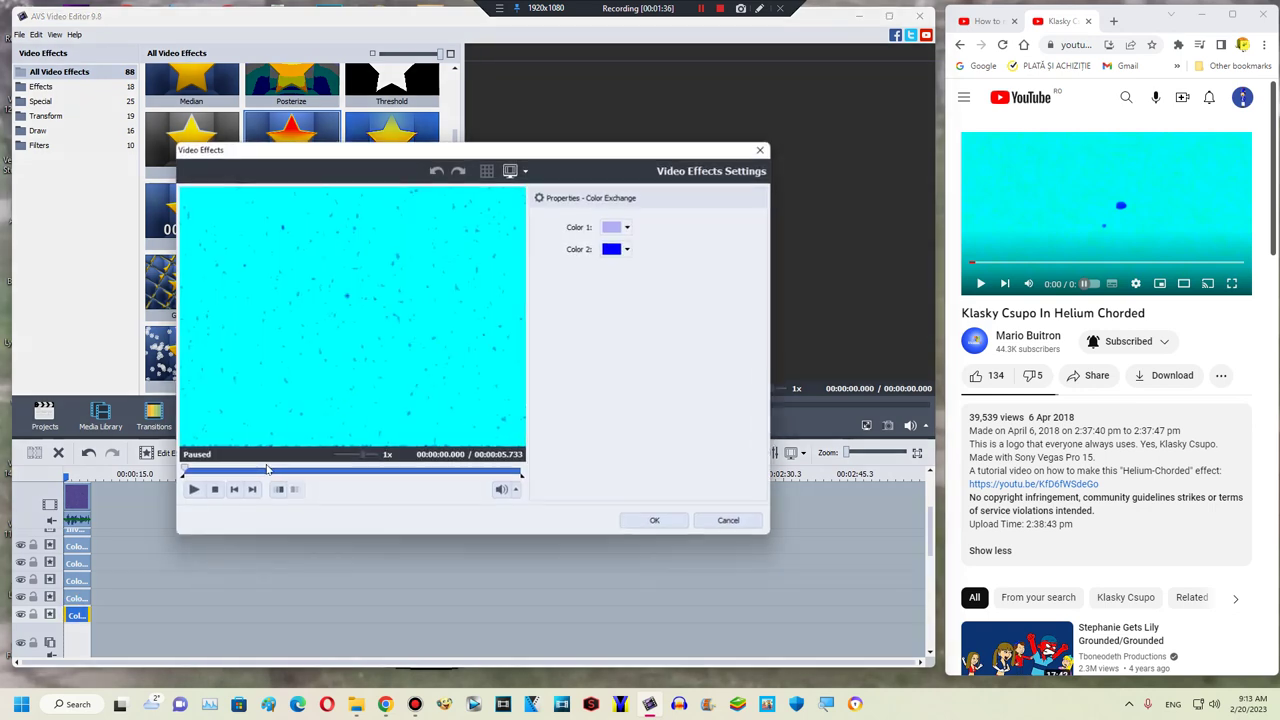
Set Color 1 of the new copy to the background's medium violet-blue, sampled from the frame at about 1.5 seconds
left_click(273, 470)
left_click(625, 228)
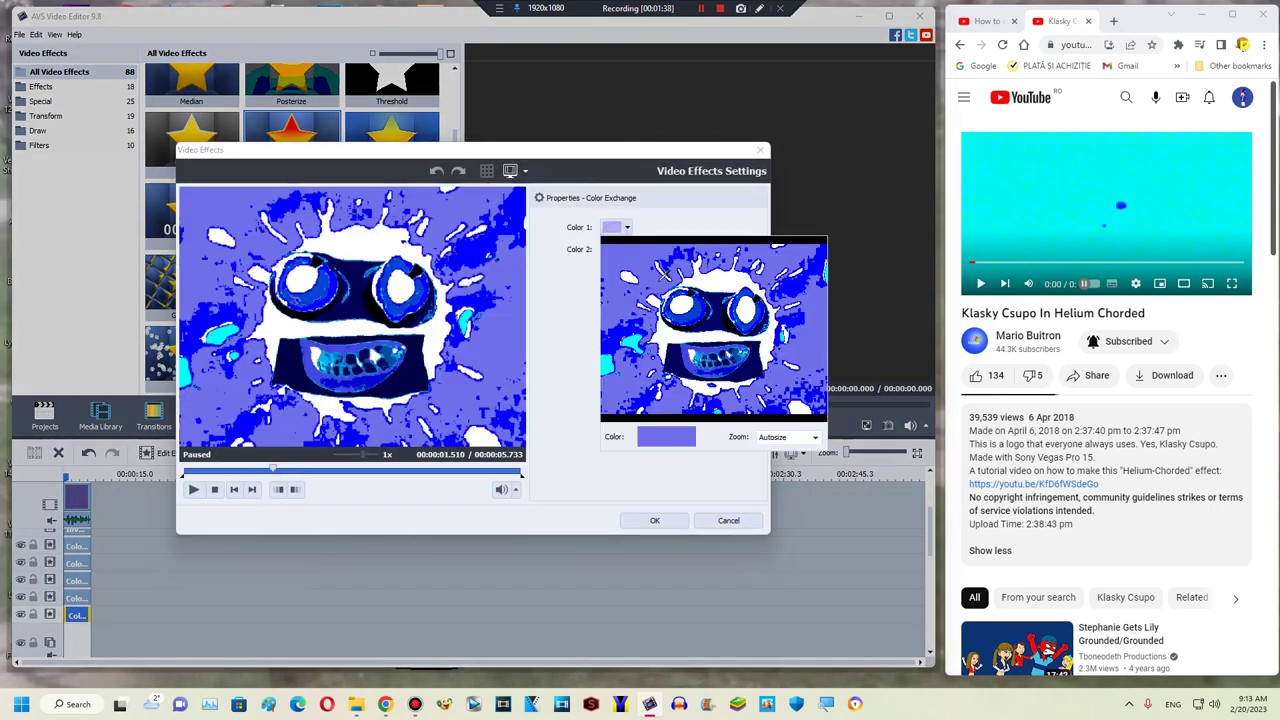
left_click(627, 297)
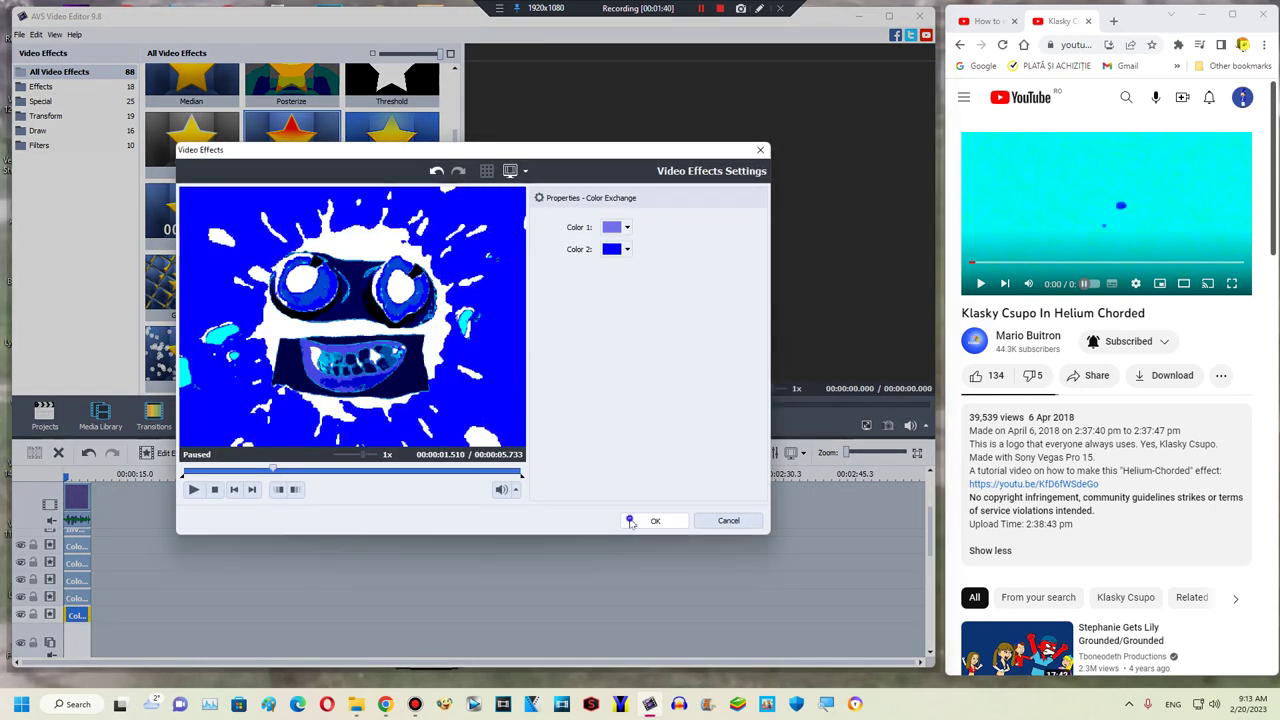
left_click(631, 522)
Add another effect line below and duplicate the violet-to-blue Color Exchange effect onto it
right_click(122, 600)
left_click(135, 576)
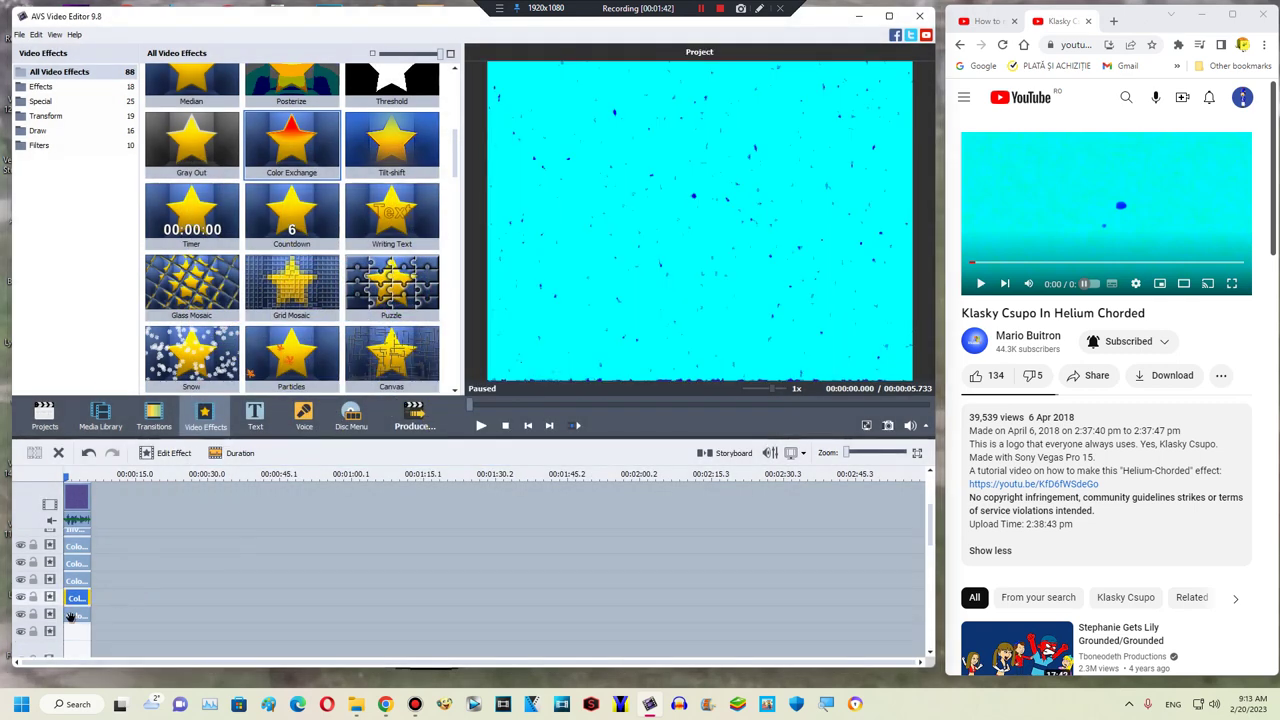
right_click(70, 617)
left_click(114, 591)
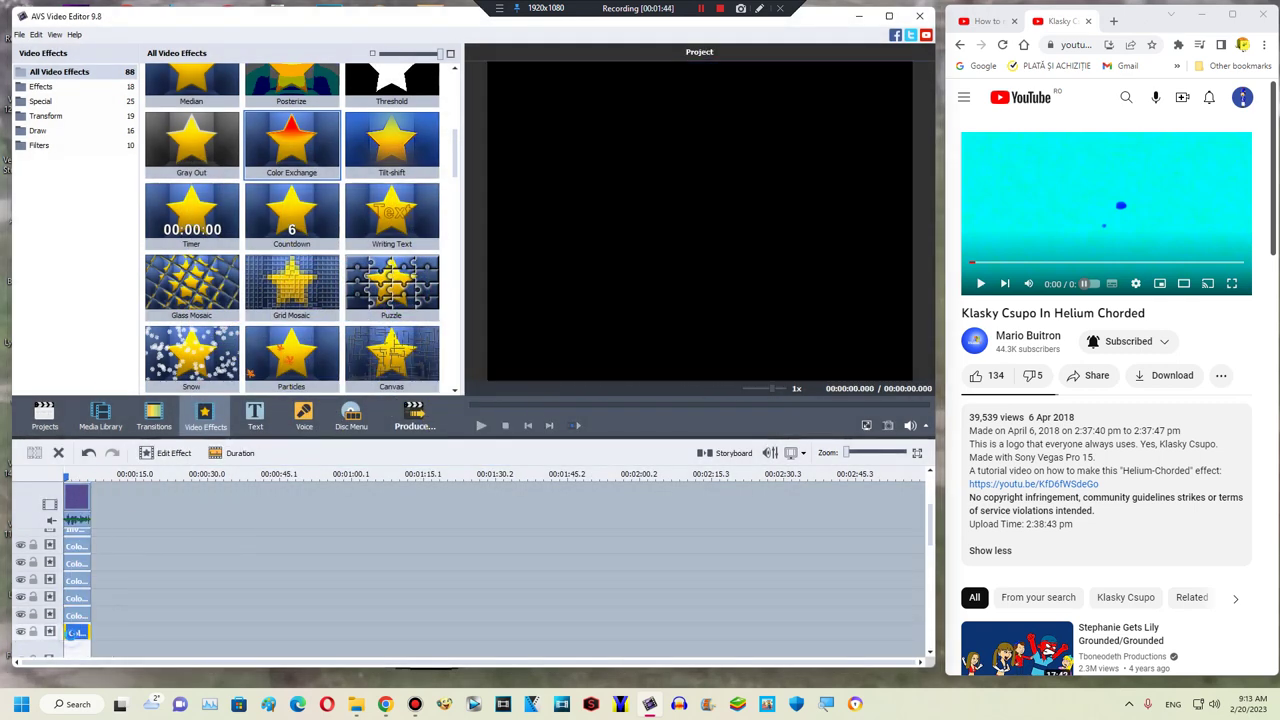
Set the newest Color Exchange copy to replace the face's darkest navy, sampled at about 2 seconds, with bright green, matching the reference video
left_click(303, 470)
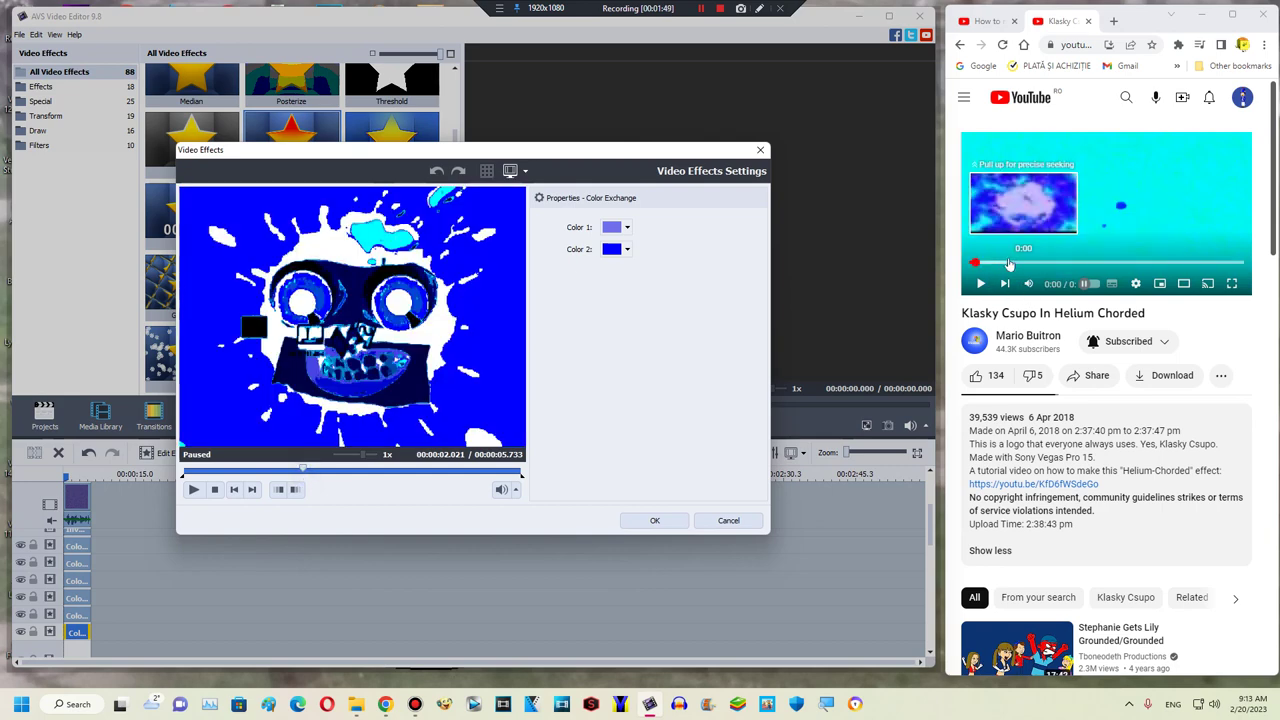
left_click(1038, 264)
left_click_drag(1061, 266, 1061, 266)
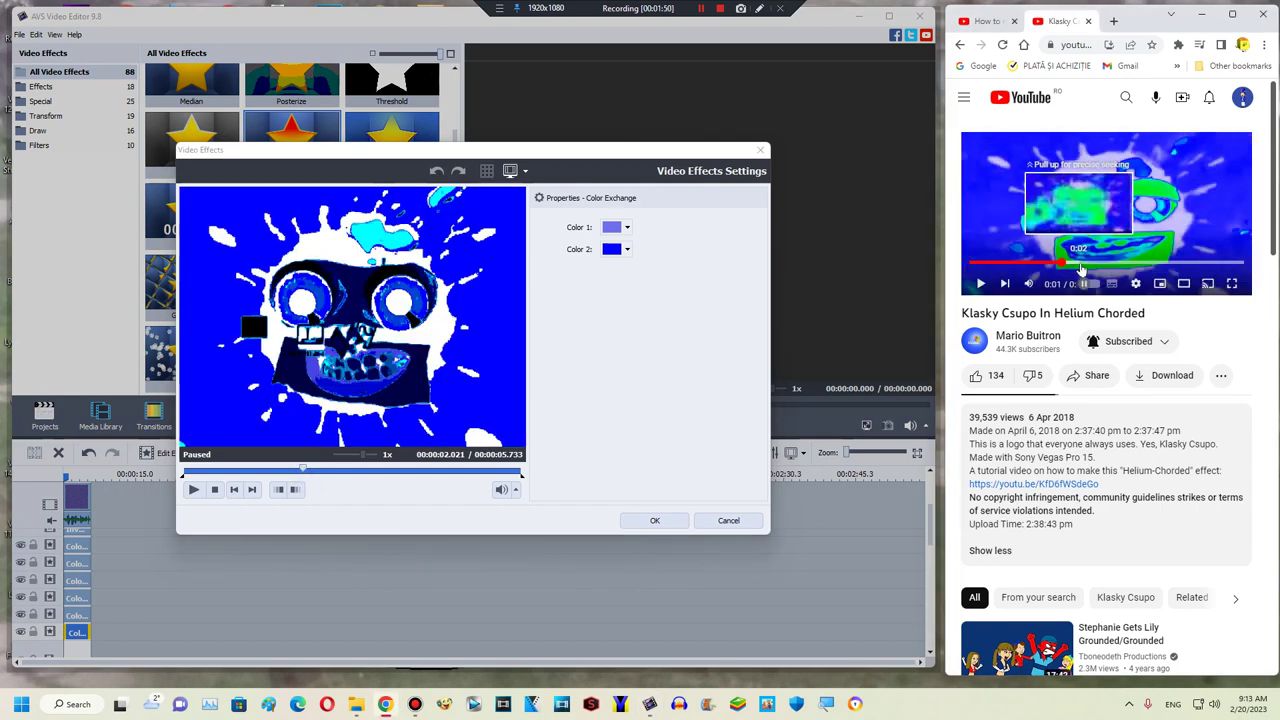
left_click(627, 227)
left_click(758, 368)
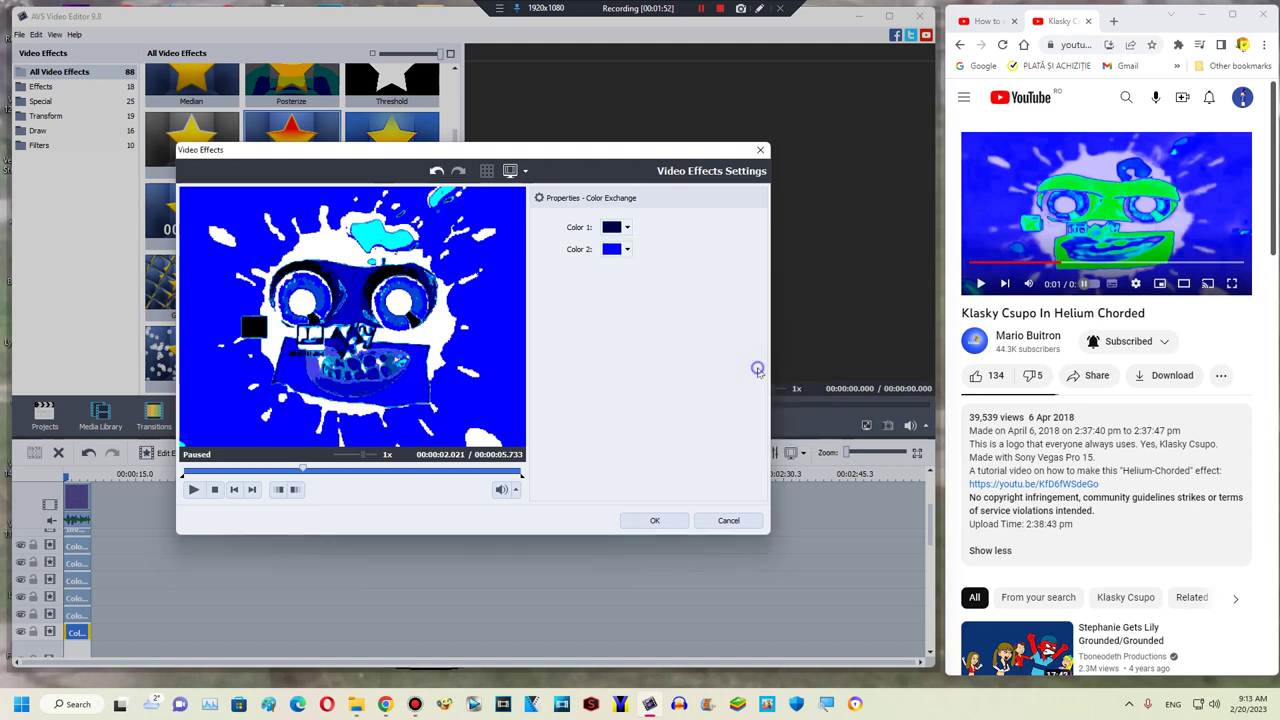
left_click(628, 249)
left_click(653, 312)
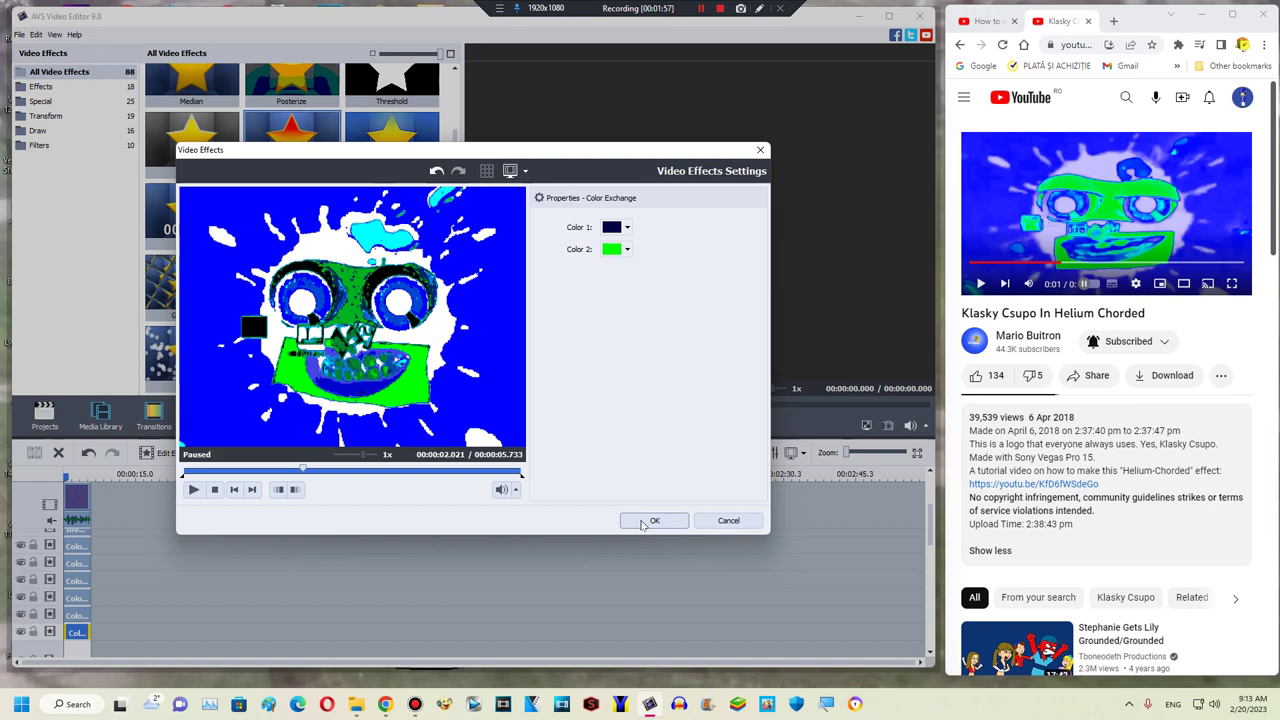
left_click(643, 525)
Add an effect line below and duplicate the navy-to-green Color Exchange effect onto it
right_click(109, 619)
left_click(125, 595)
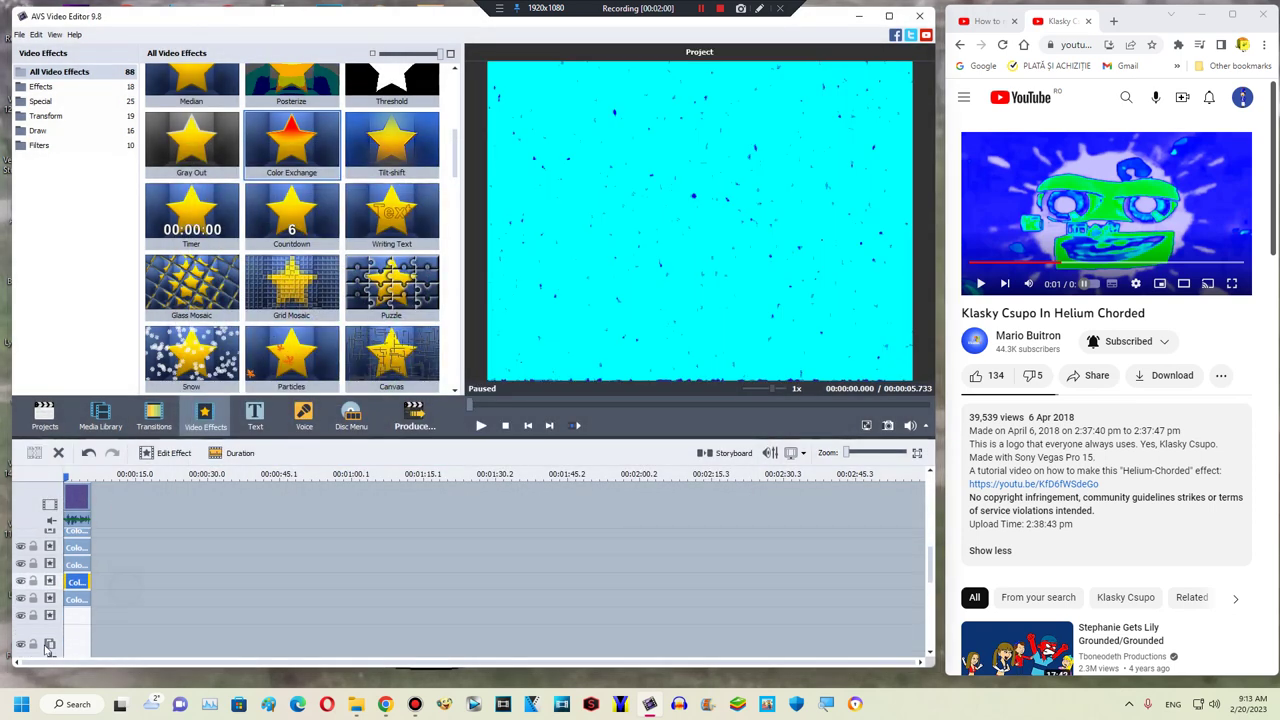
right_click(76, 590)
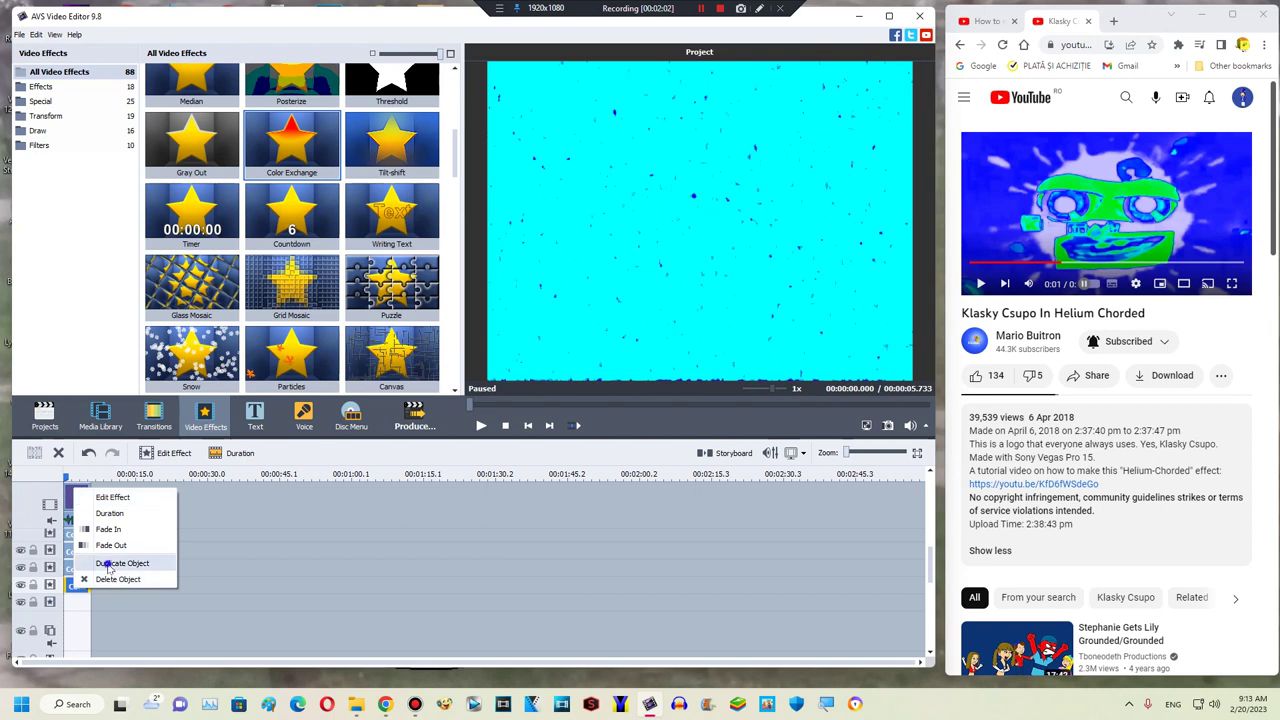
left_click(108, 566)
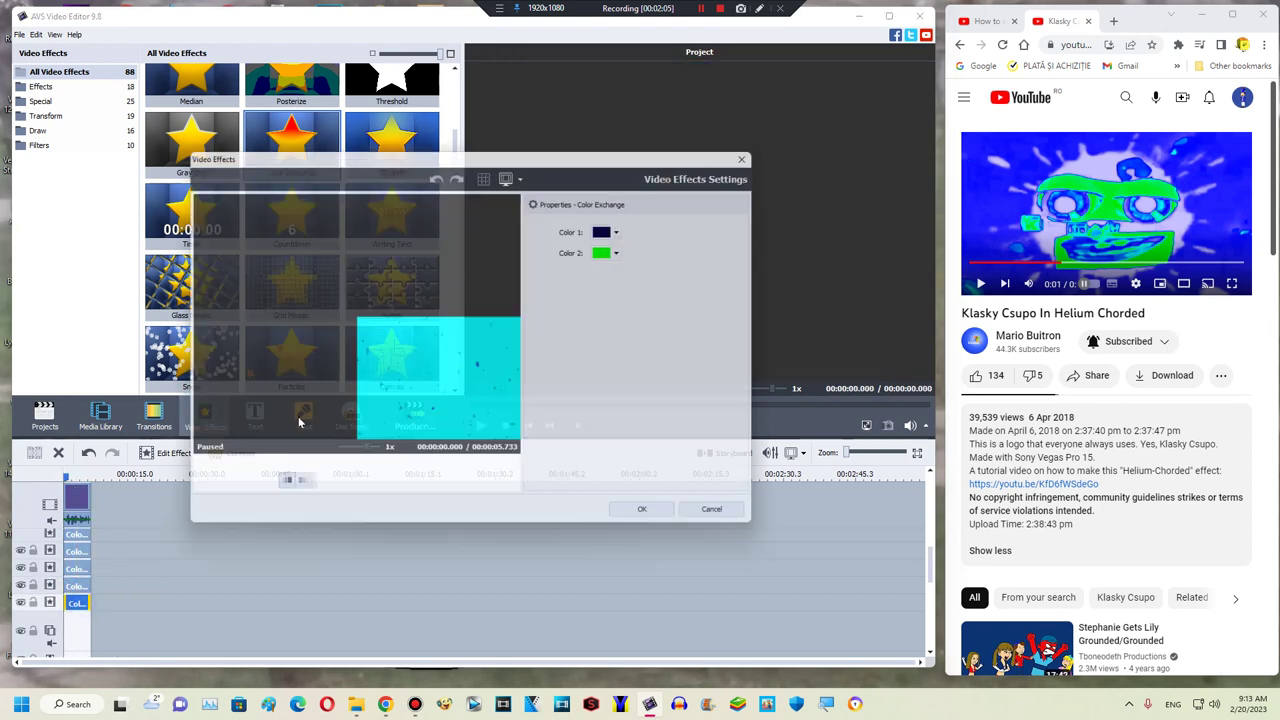
Set the new copy to replace the face's dark blue, sampled from the frame at about 1.9 seconds, with bright green
mouse_move(288, 470)
left_mouse_down()
mouse_move(307, 473)
mouse_move(295, 486)
left_mouse_up()
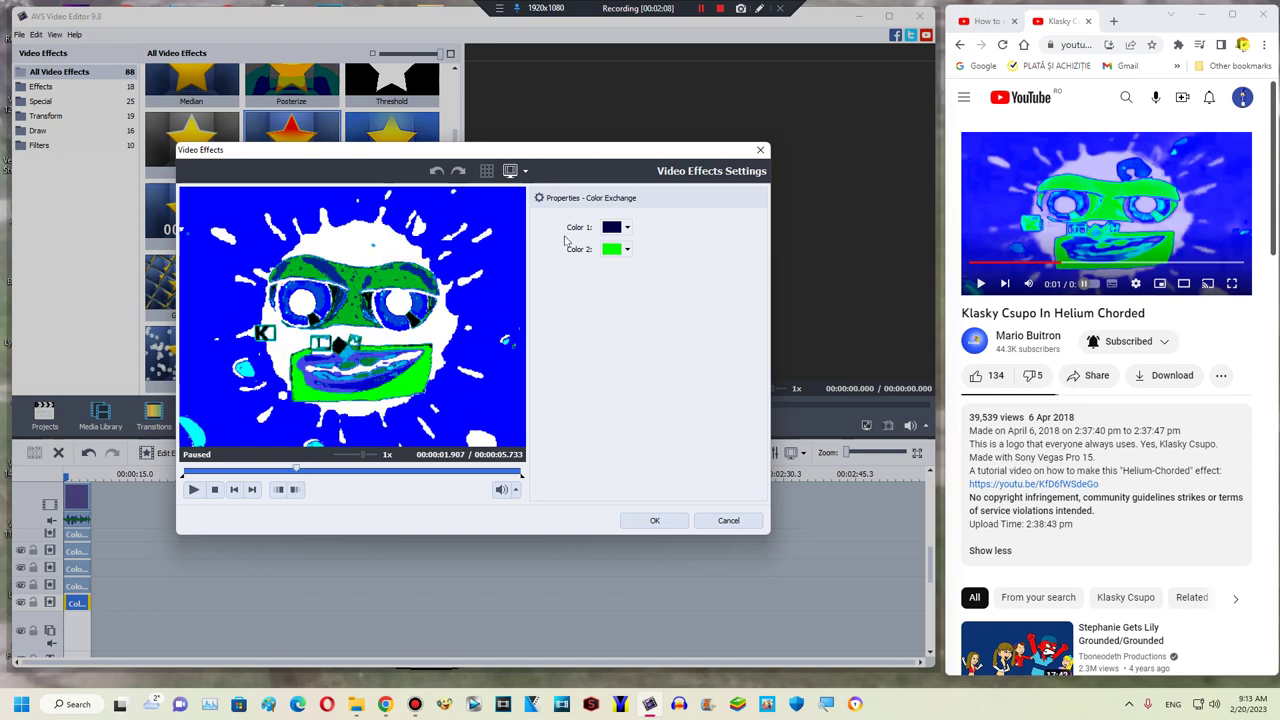
left_click(614, 228)
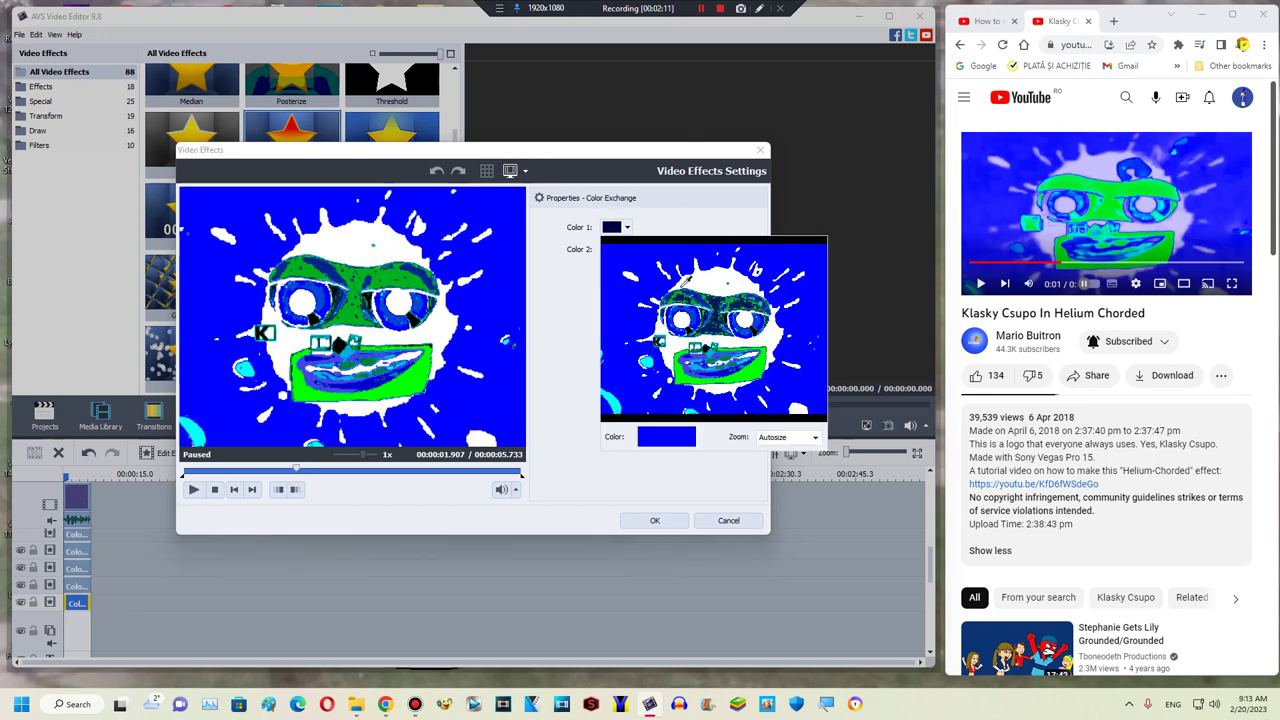
left_click(678, 298)
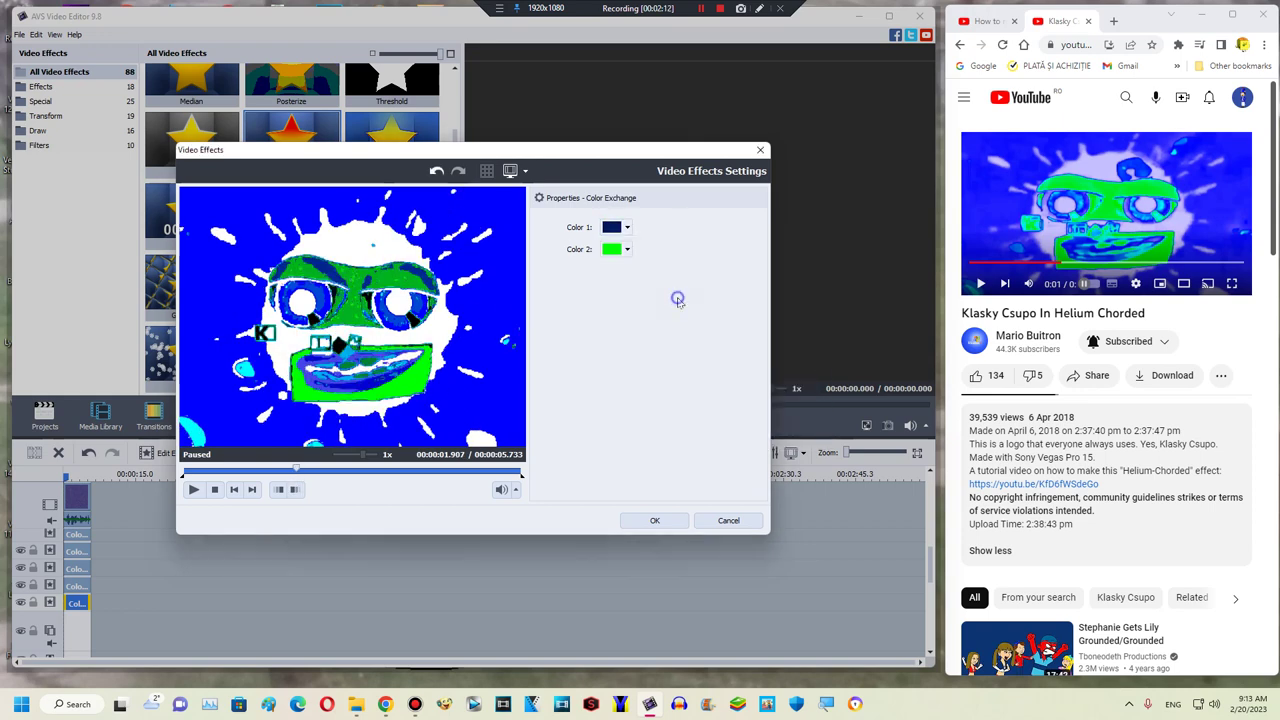
left_click(628, 250)
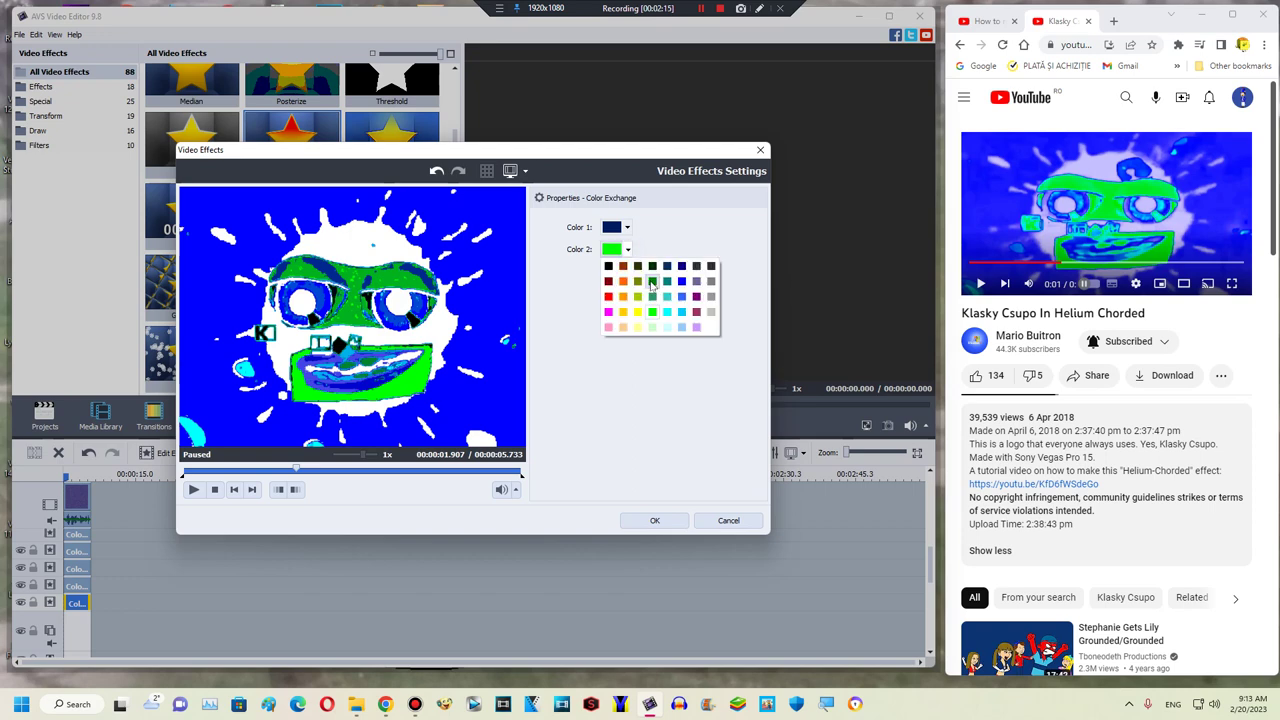
left_click(653, 315)
left_click(651, 521)
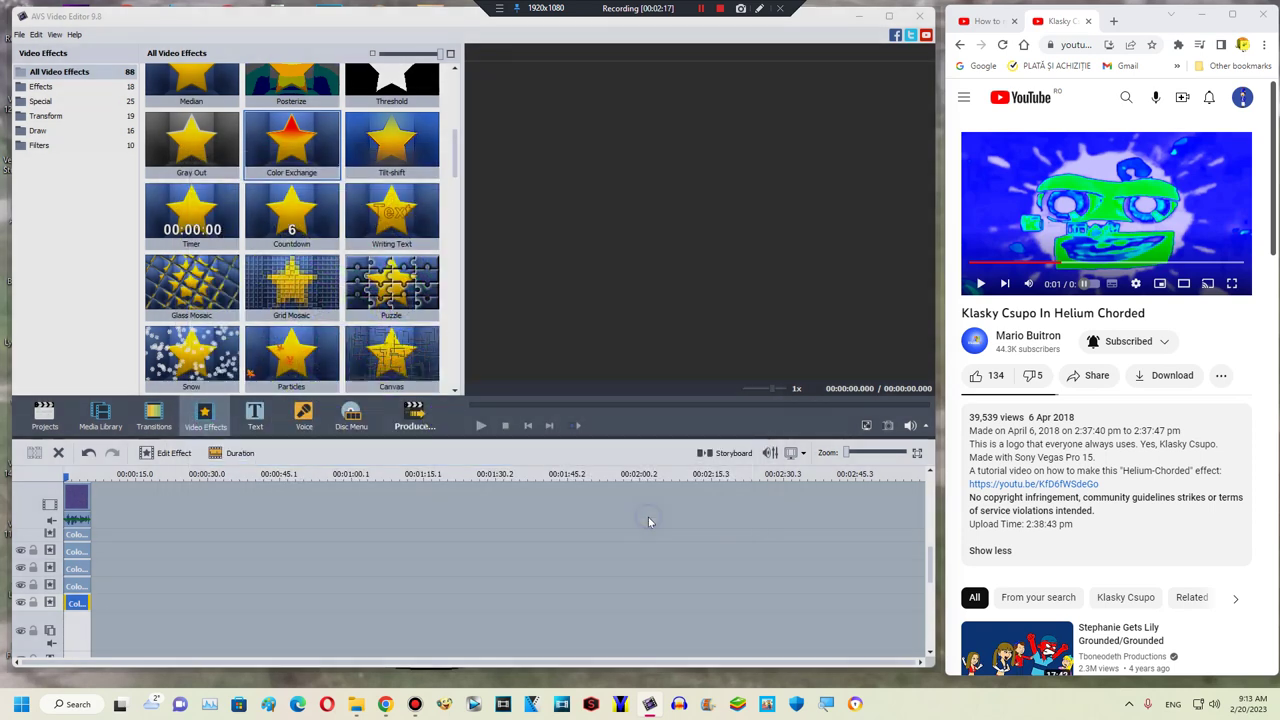
Add another effect line, duplicate the dark-blue-to-green Color Exchange effect onto it and open the copy's settings
right_click(107, 609)
left_click(118, 582)
right_click(65, 617)
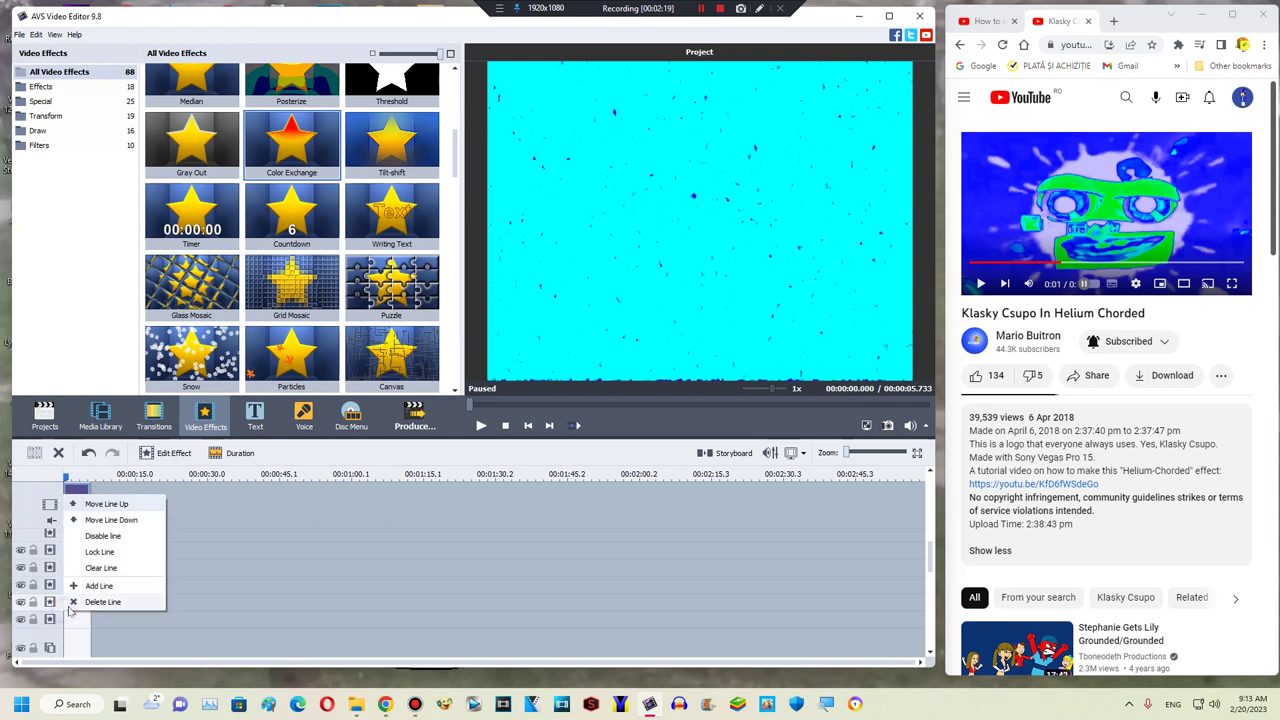
right_click(76, 604)
left_click(110, 579)
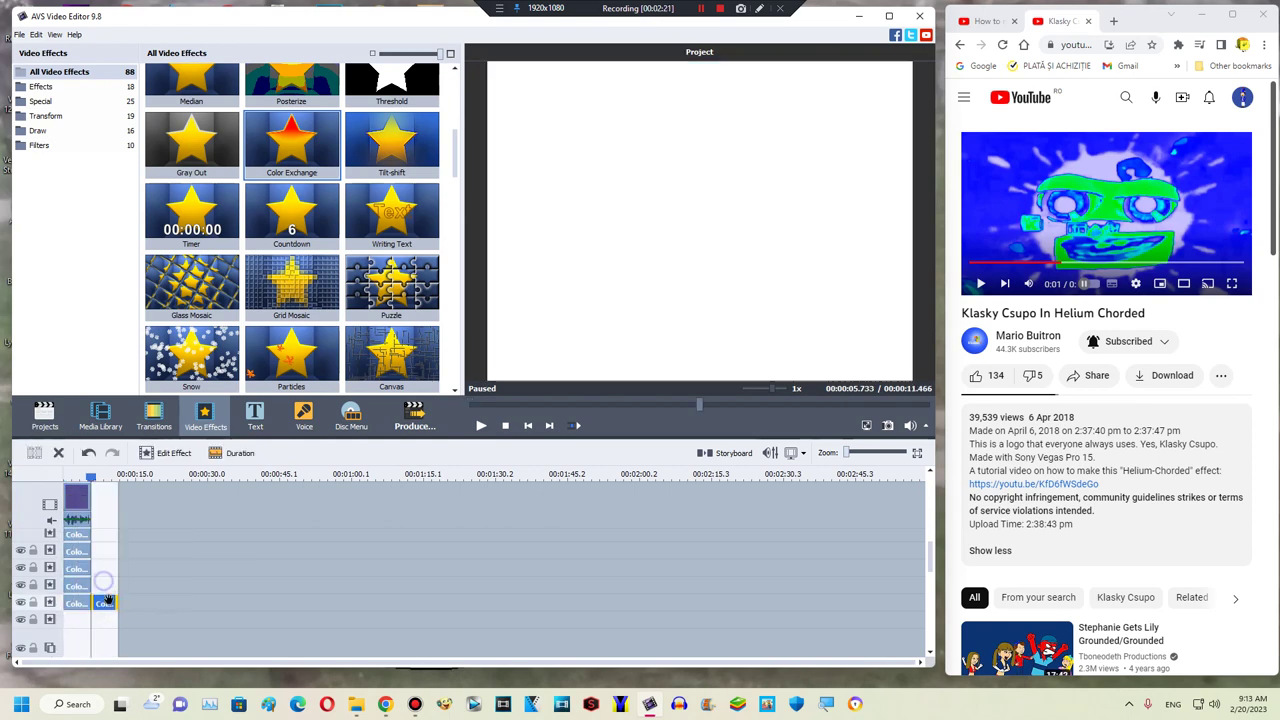
double_click(77, 620)
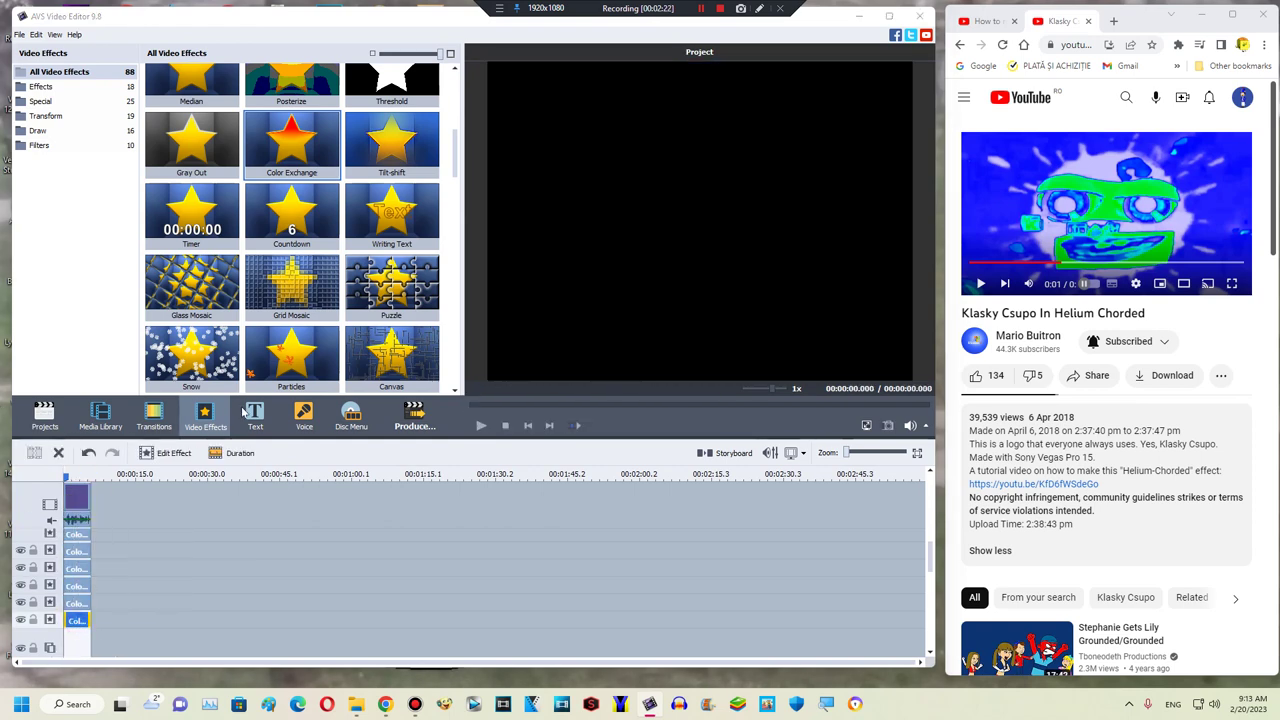
Set Color 1 of this copy to the face's medium green, sampled from the frame at about 1.9 seconds
left_click(302, 470)
left_click_drag(303, 467, 296, 469)
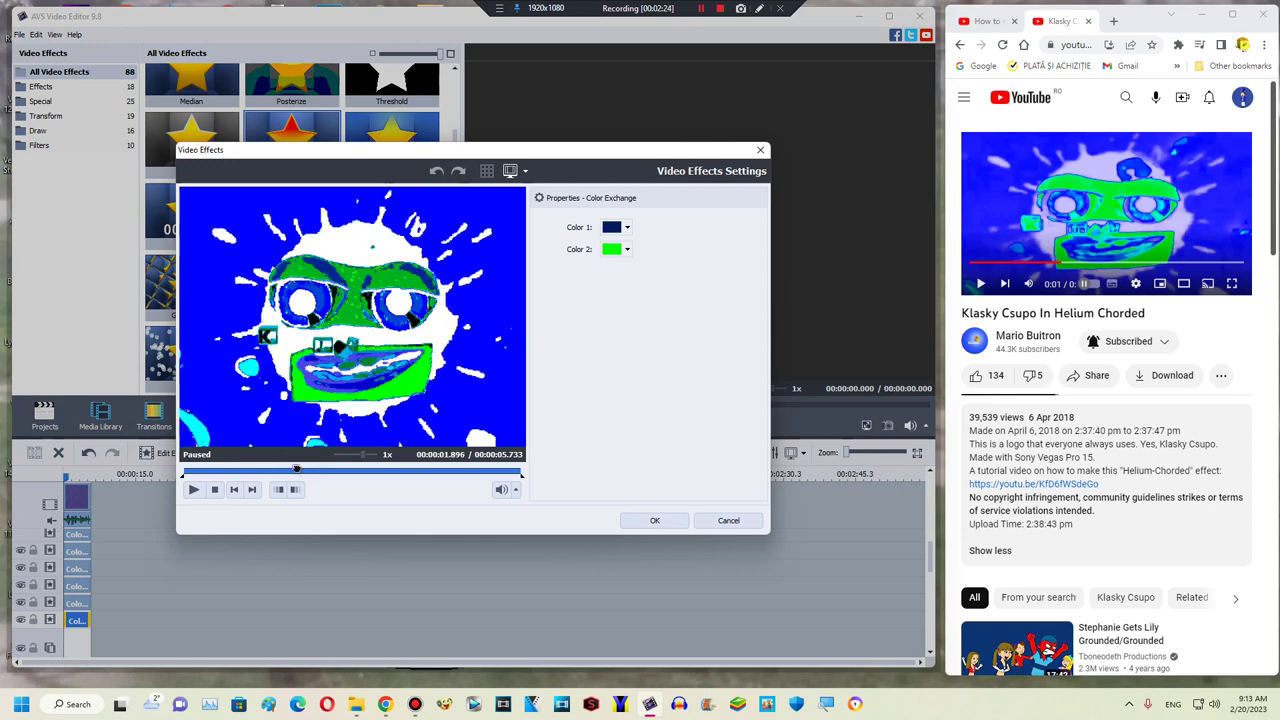
left_click(608, 227)
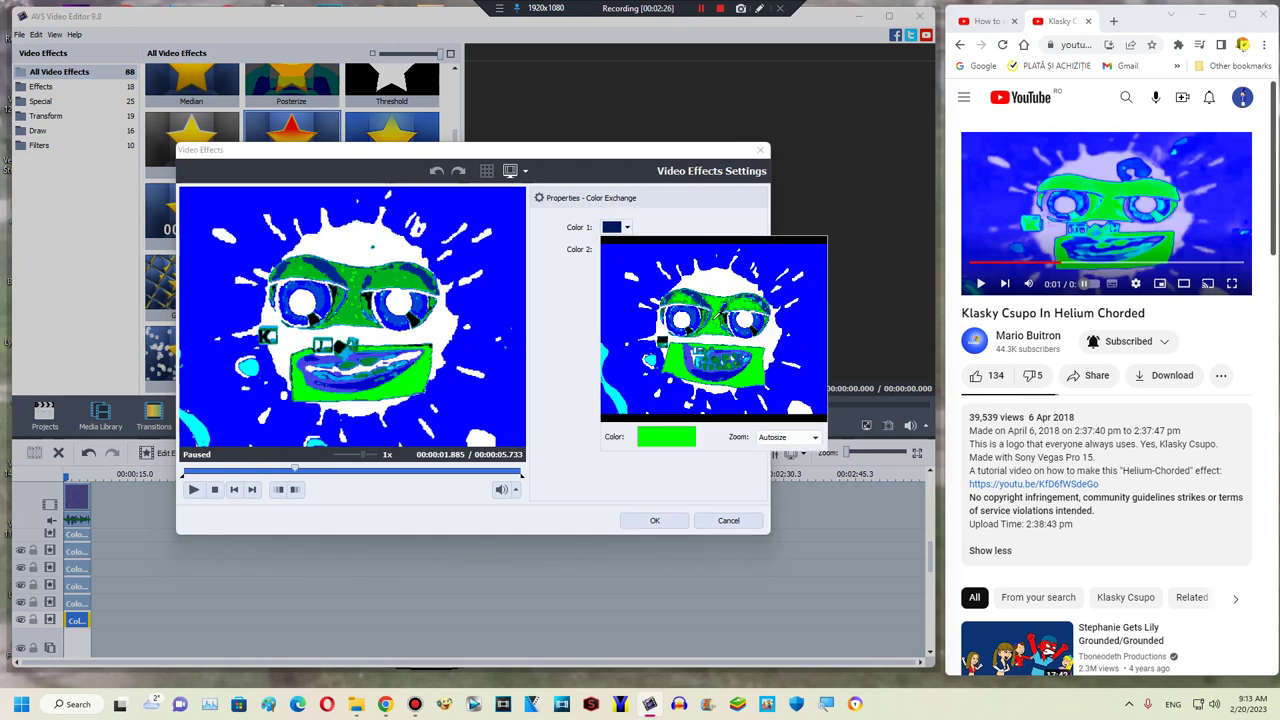
left_click(722, 304)
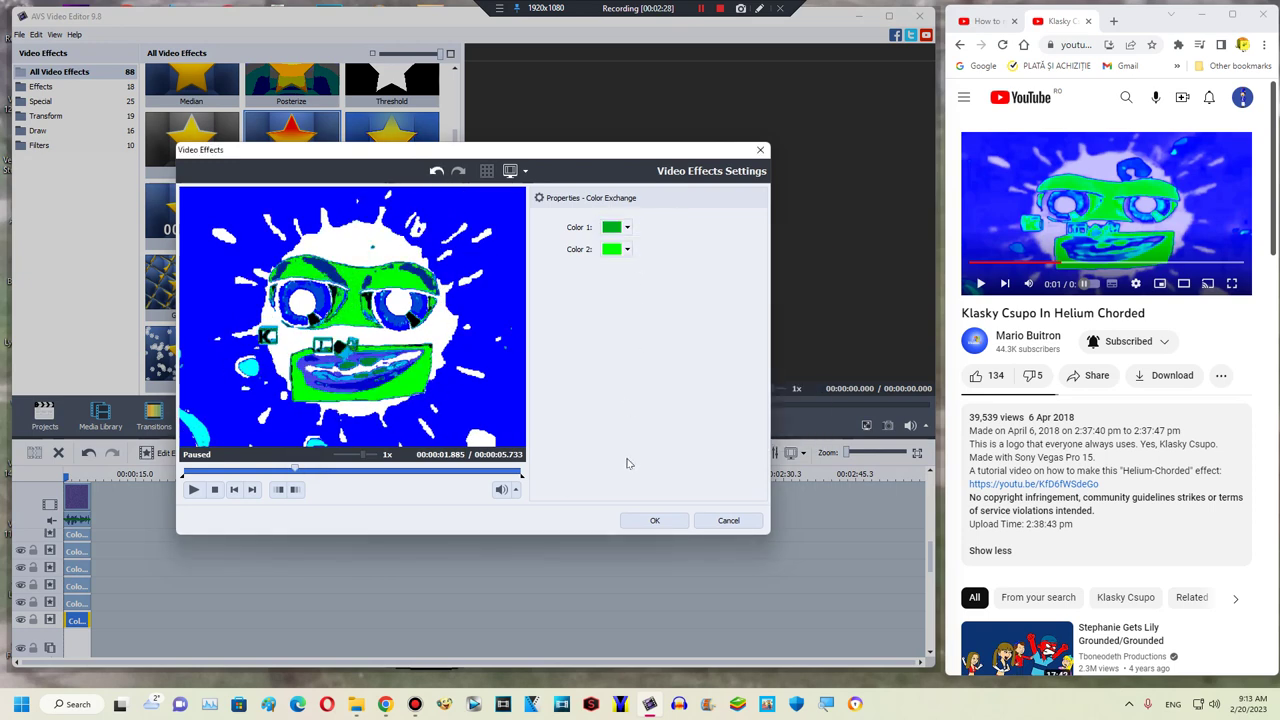
left_click(637, 526)
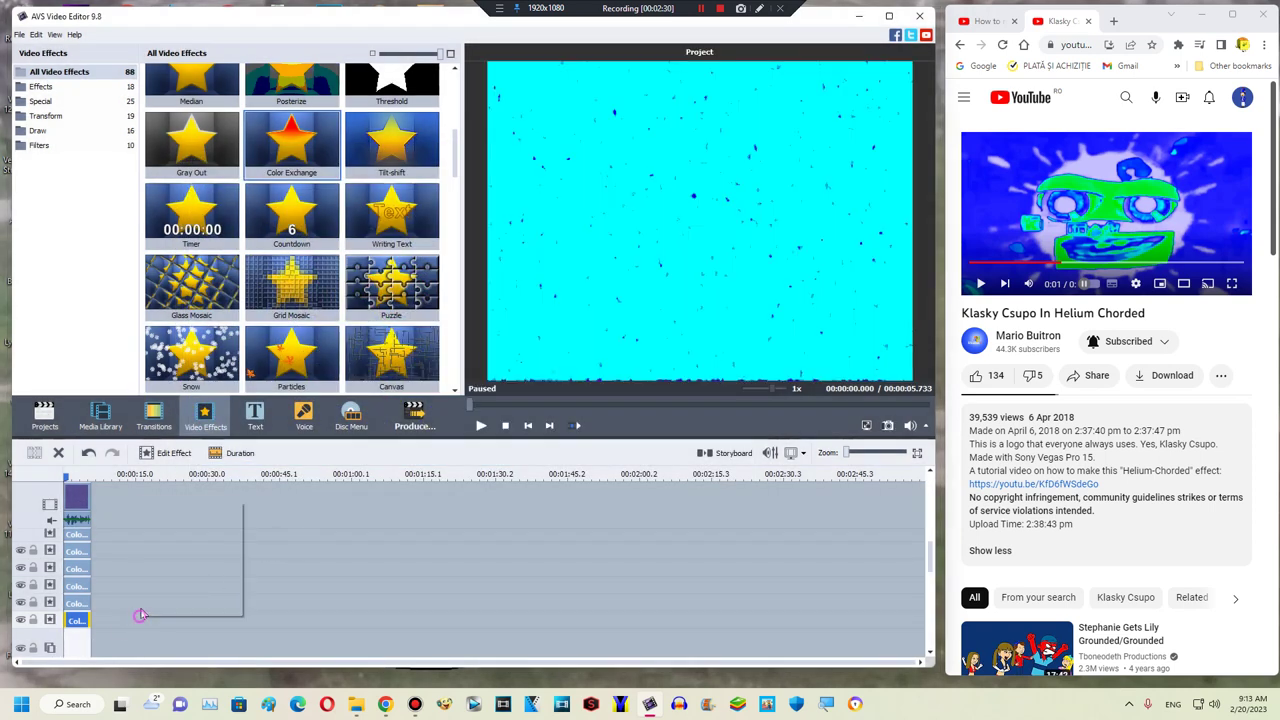
Add one more effect line and duplicate the medium-green-to-bright-green Color Exchange effect onto it
left_click_drag(140, 615, 145, 590)
right_click(74, 628)
left_click(120, 597)
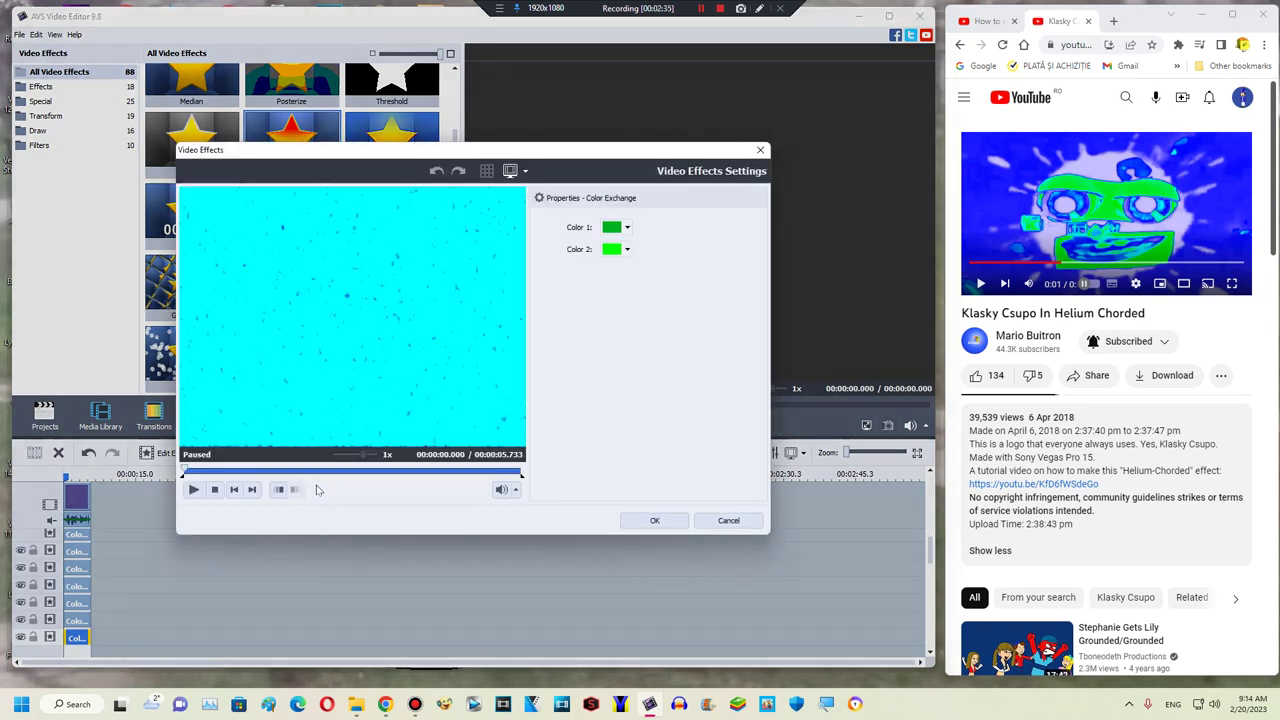
Set Color 1 of the new copy to the navy blue sampled from the frame at about 2.3 seconds, comparing with the reference video
left_click(313, 471)
left_click_drag(313, 468, 316, 468)
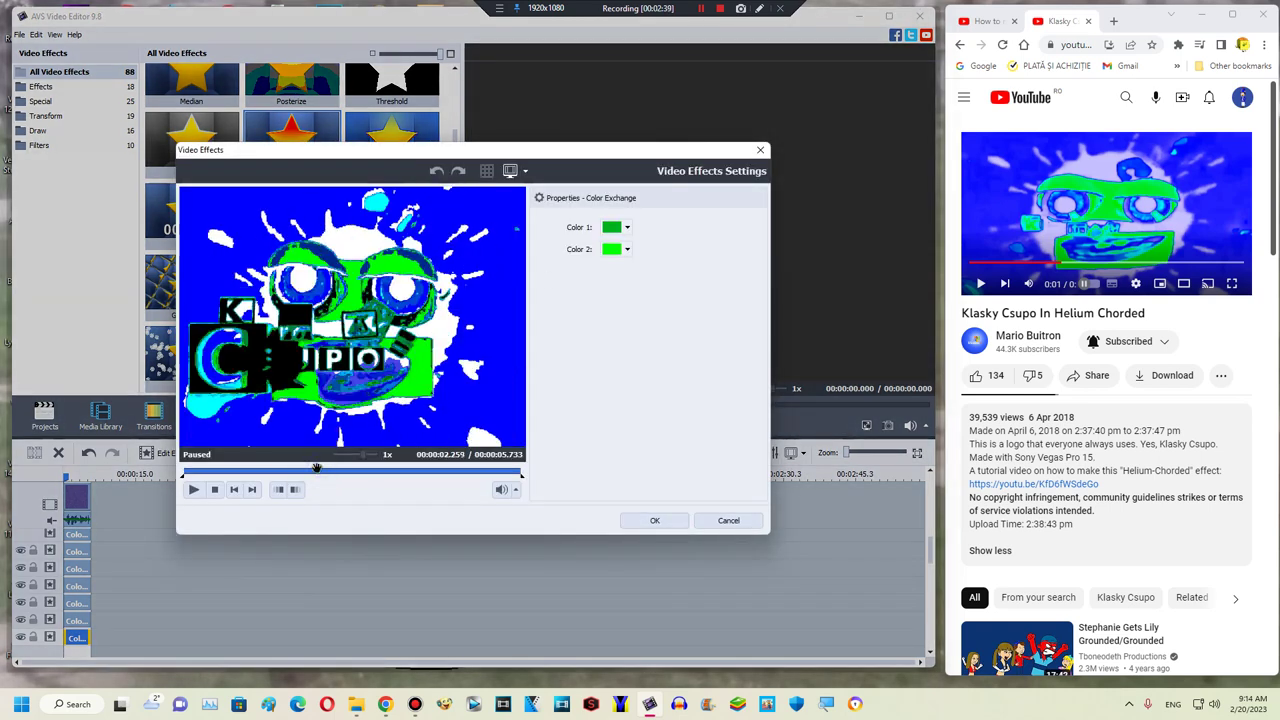
left_click(1077, 263)
left_click(609, 227)
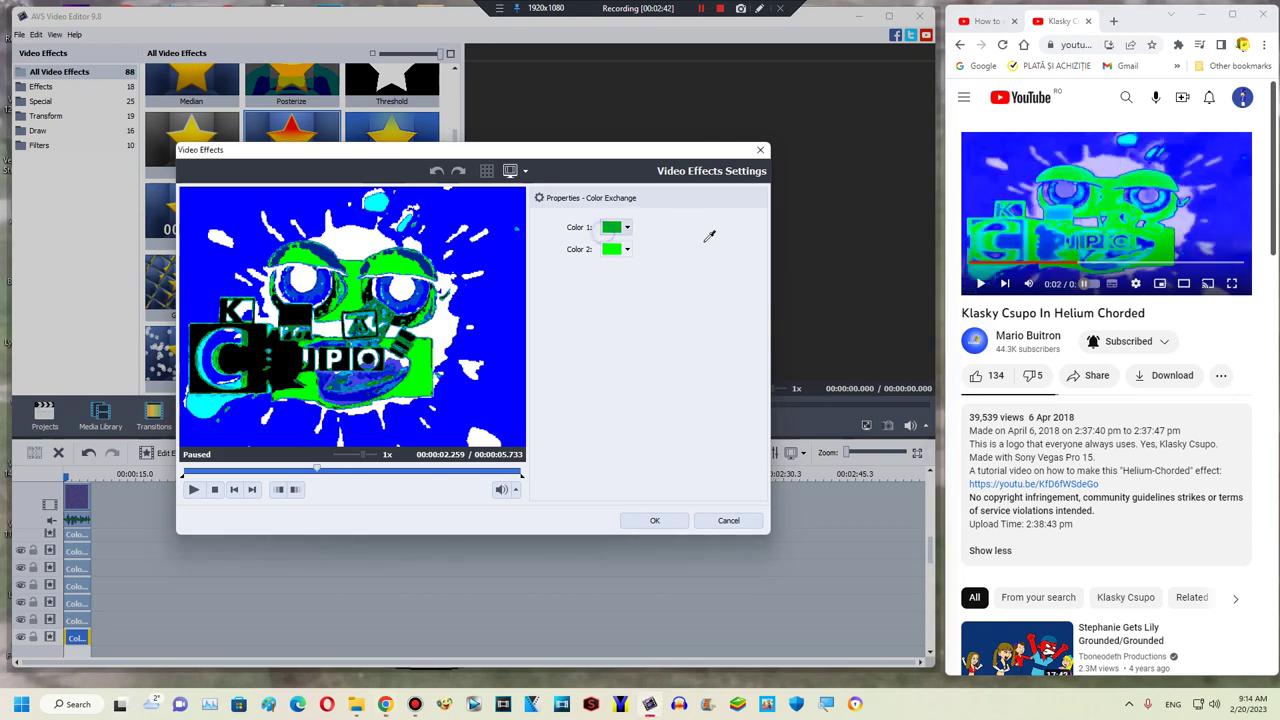
left_click(757, 283)
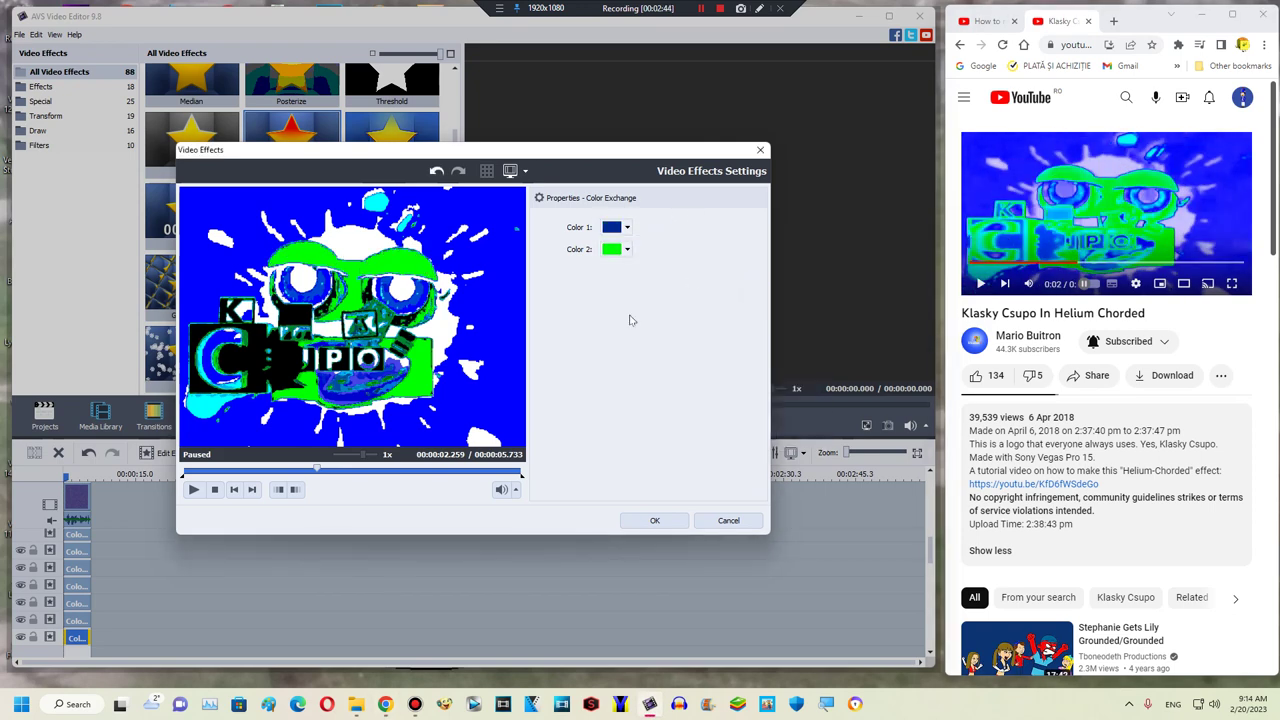
left_click(652, 521)
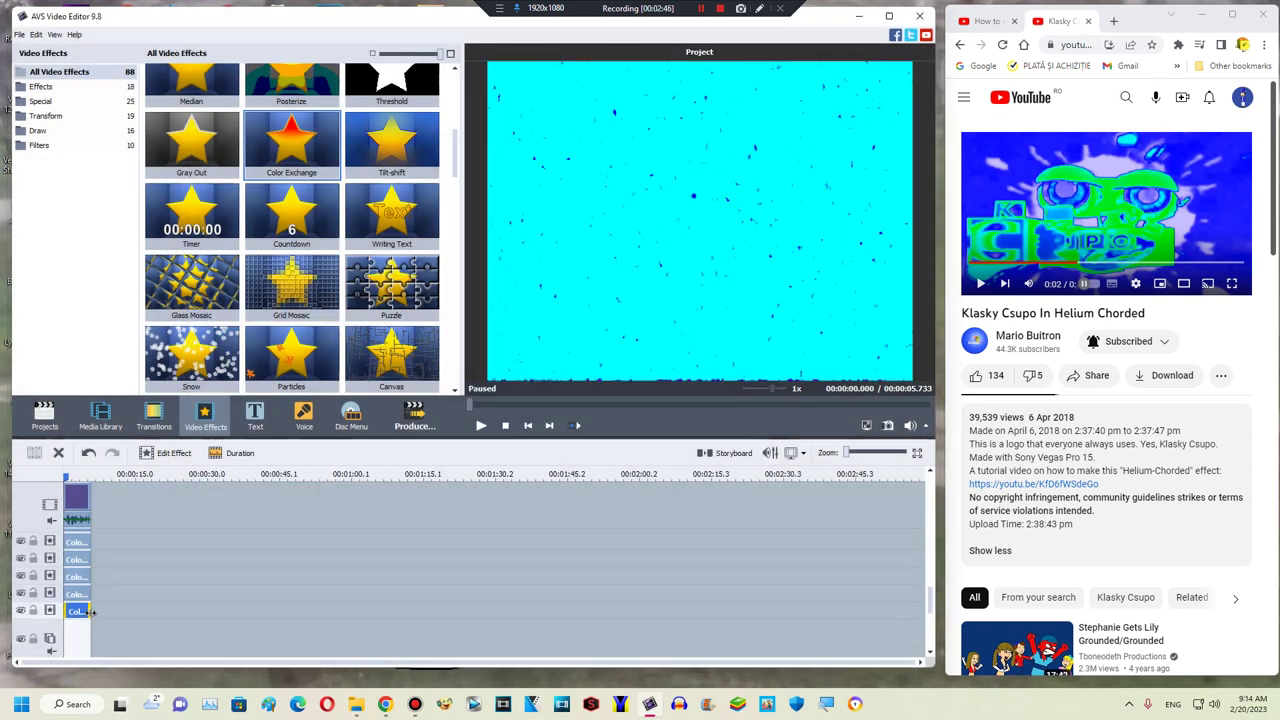
Add an effect line, duplicate the latest navy-blue-to-green Color Exchange effect onto it and open the copy's settings
left_click_drag(202, 474, 99, 577)
left_click(108, 549)
right_click(80, 568)
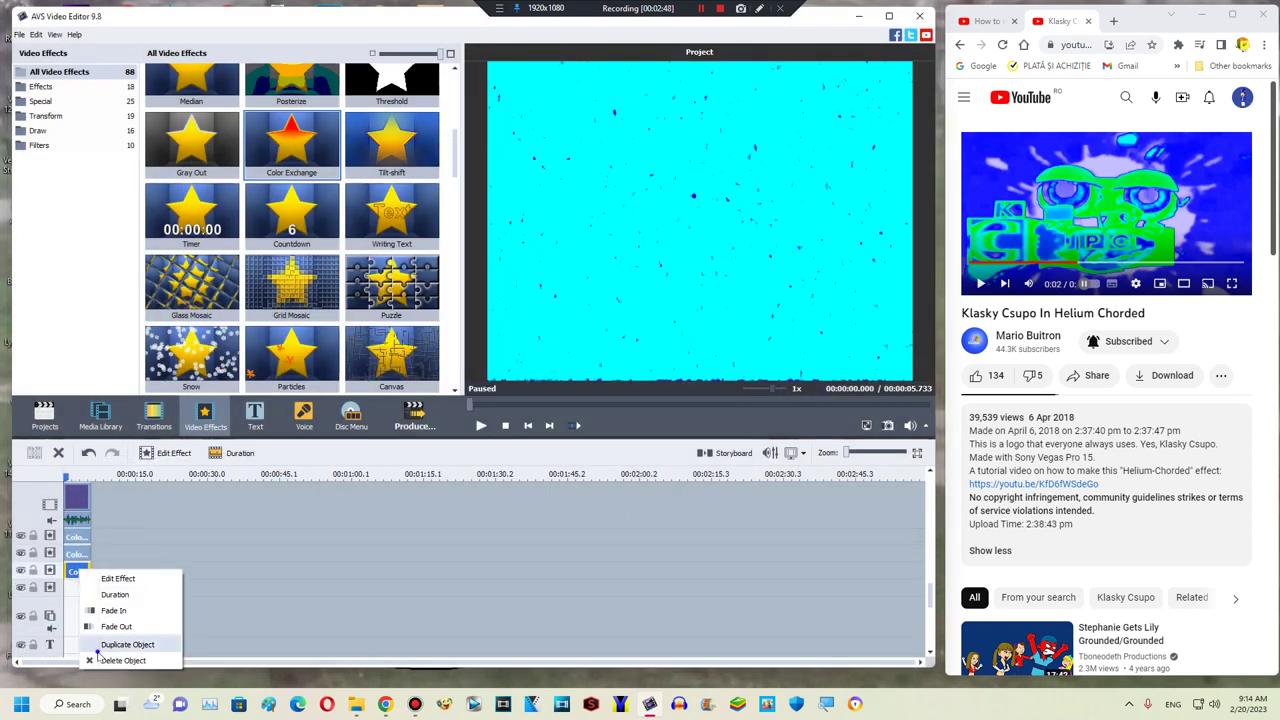
left_click(95, 647)
left_click_drag(69, 591, 74, 589)
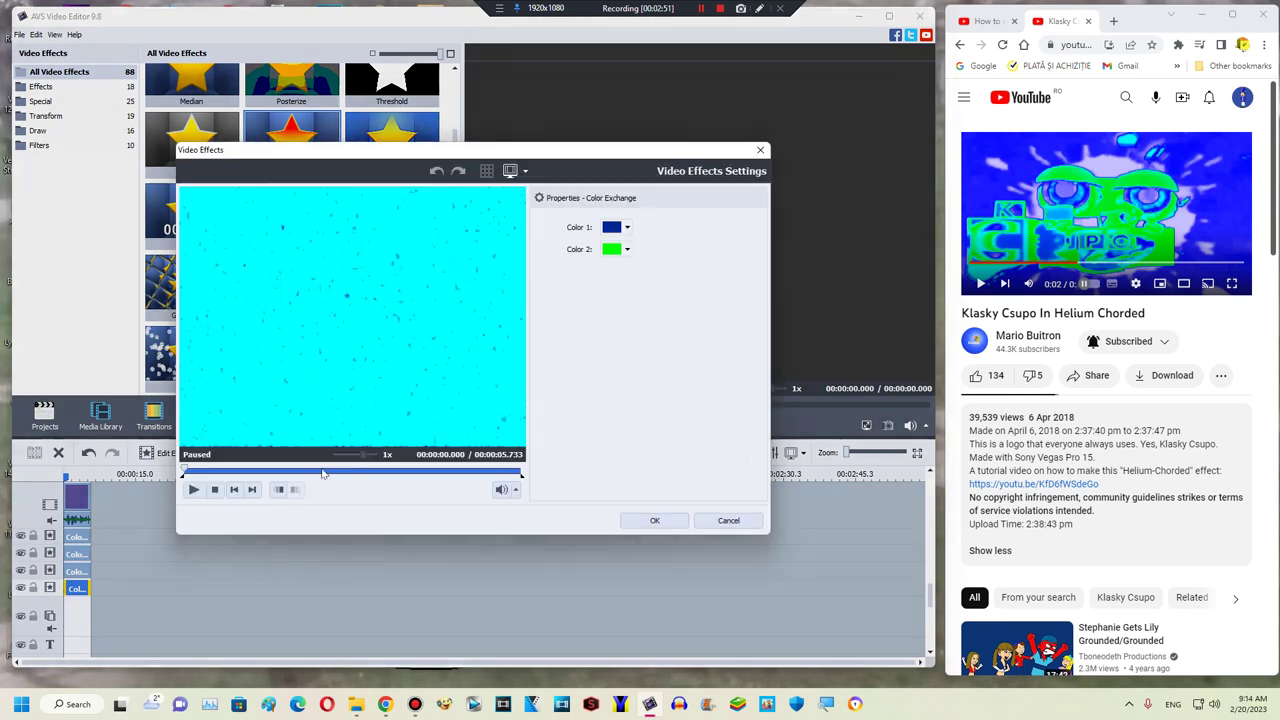
Set this copy to replace the black of the letter blocks with cyan, and check the logo text at about 3.3 and 4 seconds
left_click_drag(321, 471, 325, 470)
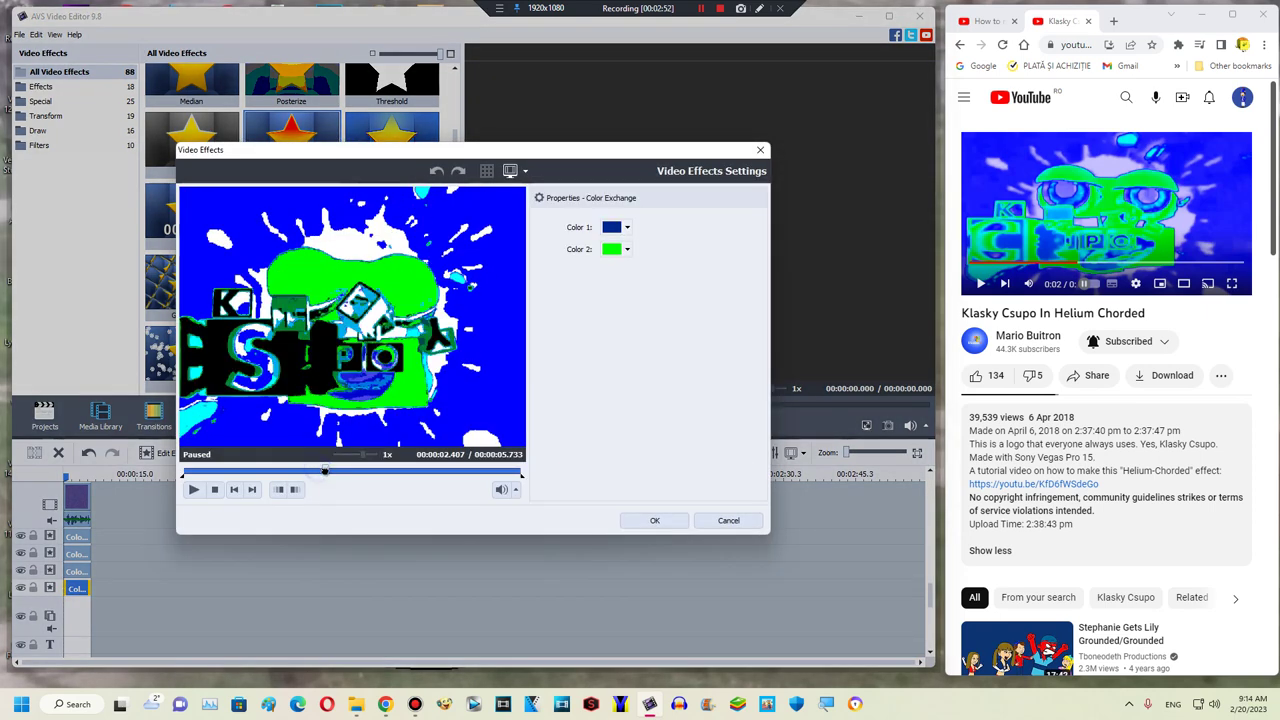
left_click(607, 232)
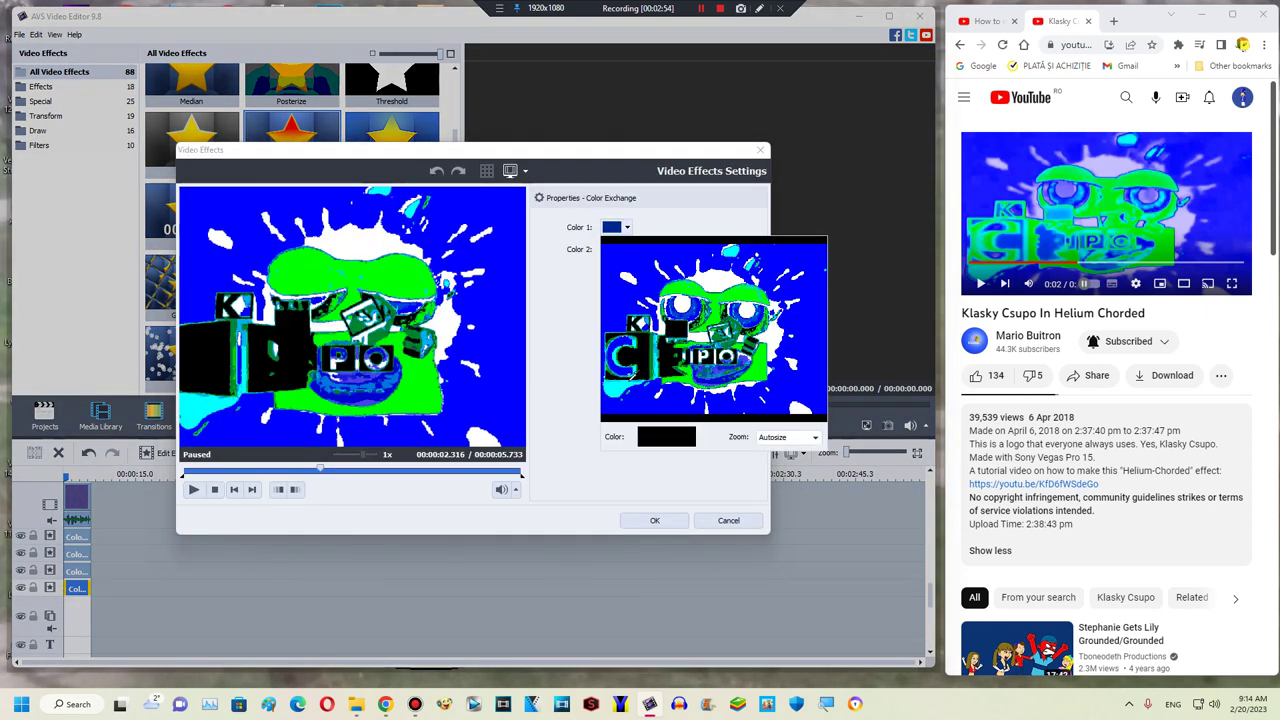
left_click(644, 352)
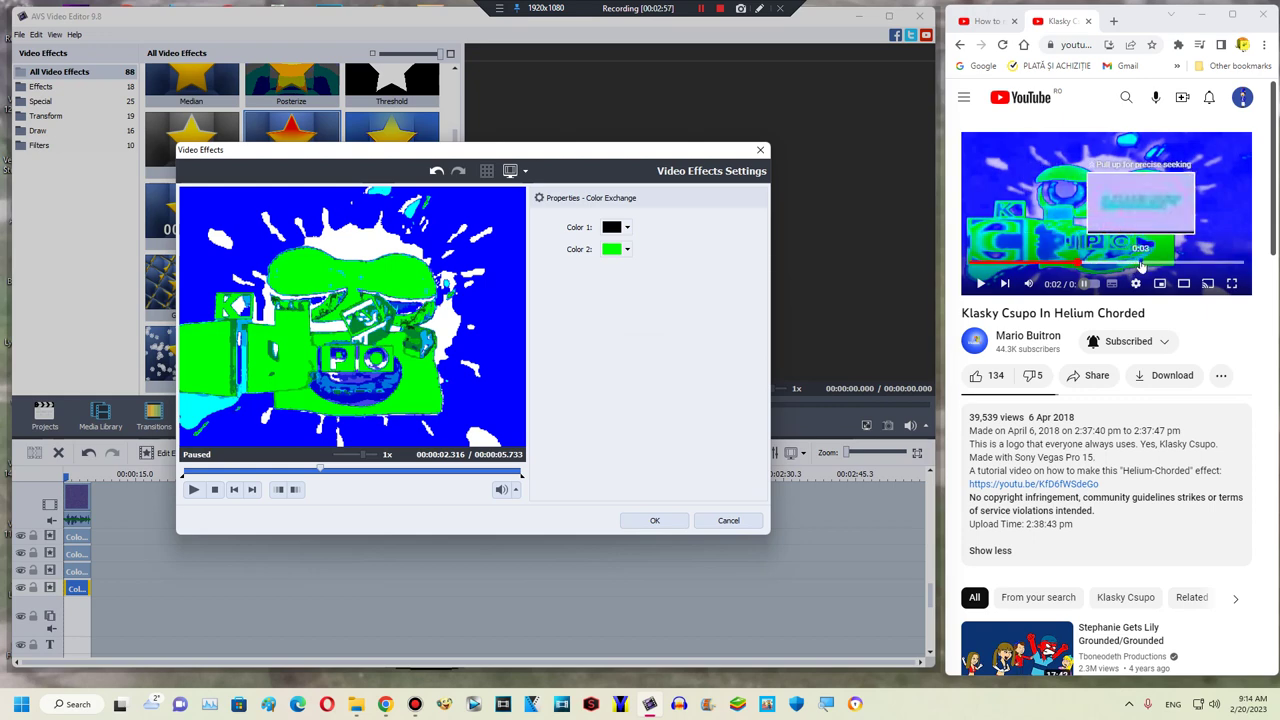
left_click(628, 250)
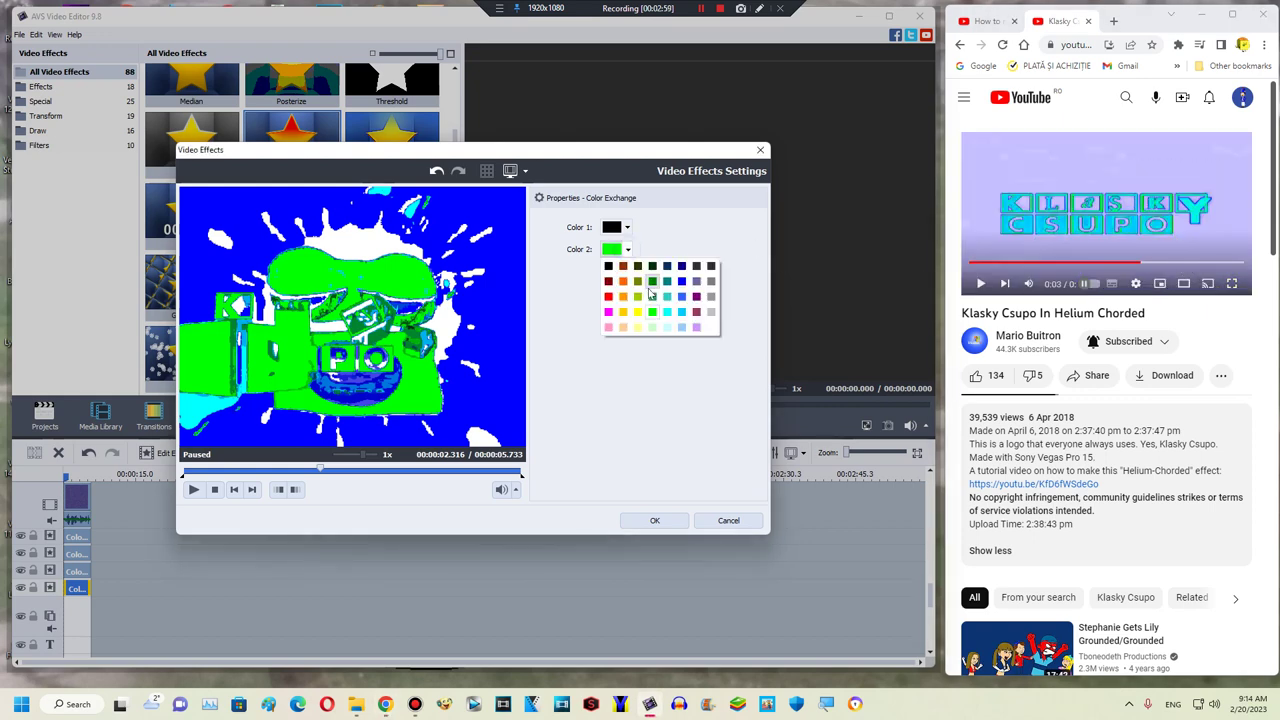
left_click(666, 311)
left_click_drag(378, 473, 380, 474)
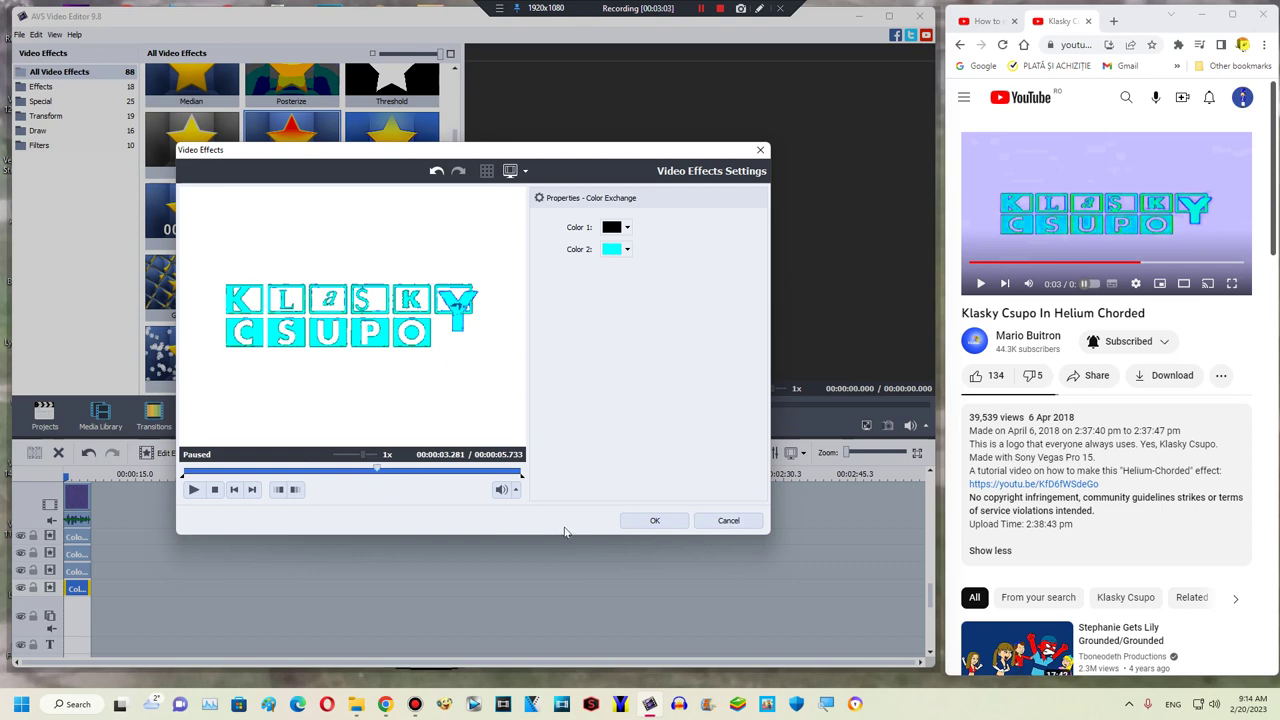
left_click(429, 472)
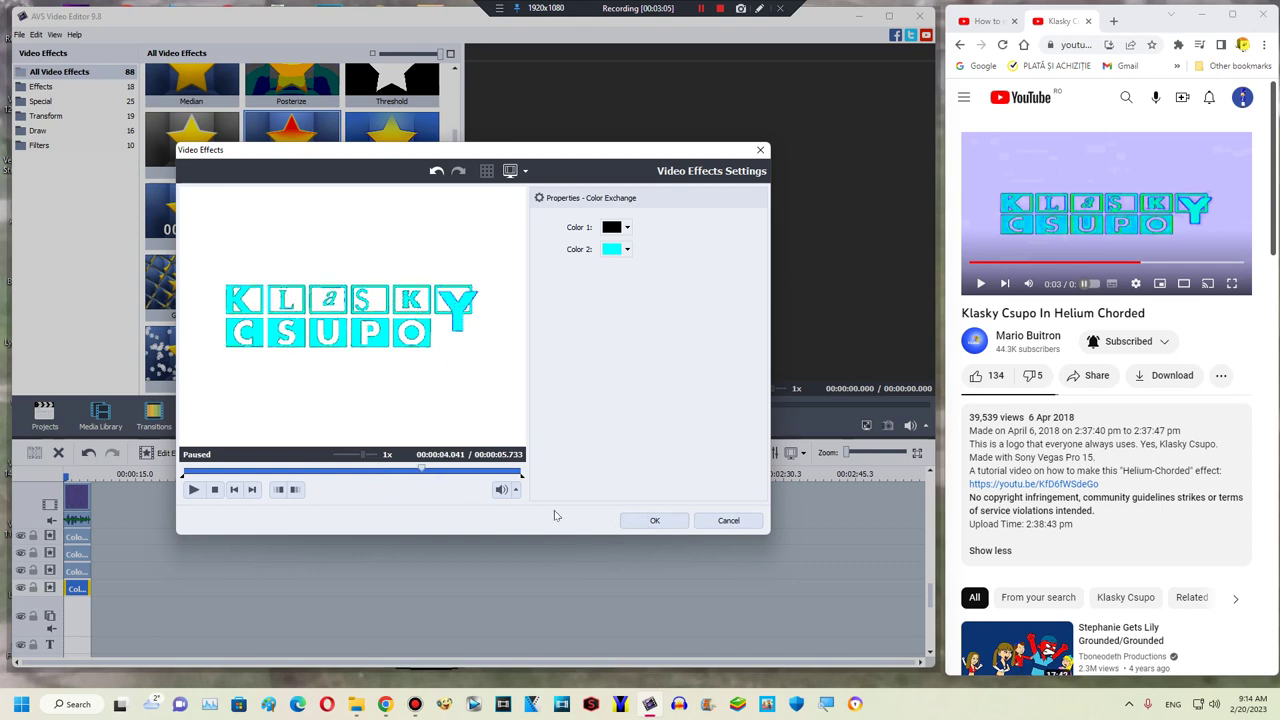
left_click(646, 526)
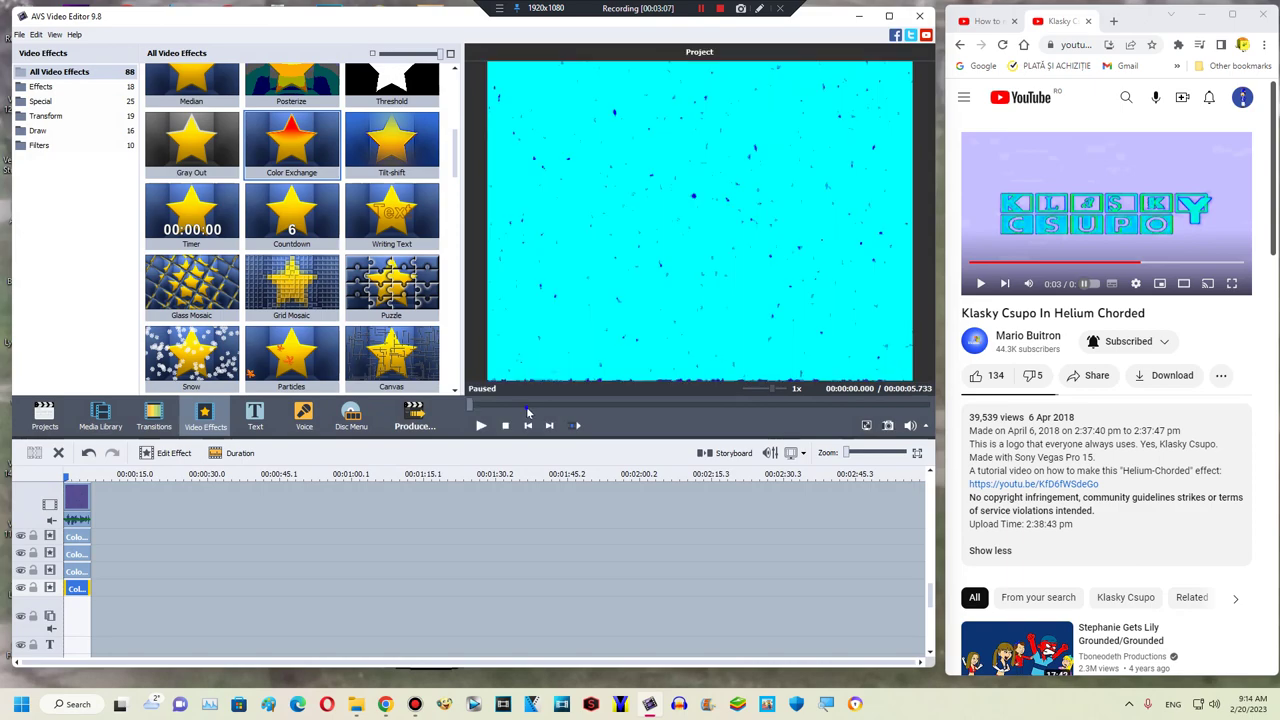
Check the frame at about 1.2 seconds, add an effect line, duplicate the black-to-cyan Color Exchange effect onto it and open the copy's settings
left_click_drag(529, 404, 564, 407)
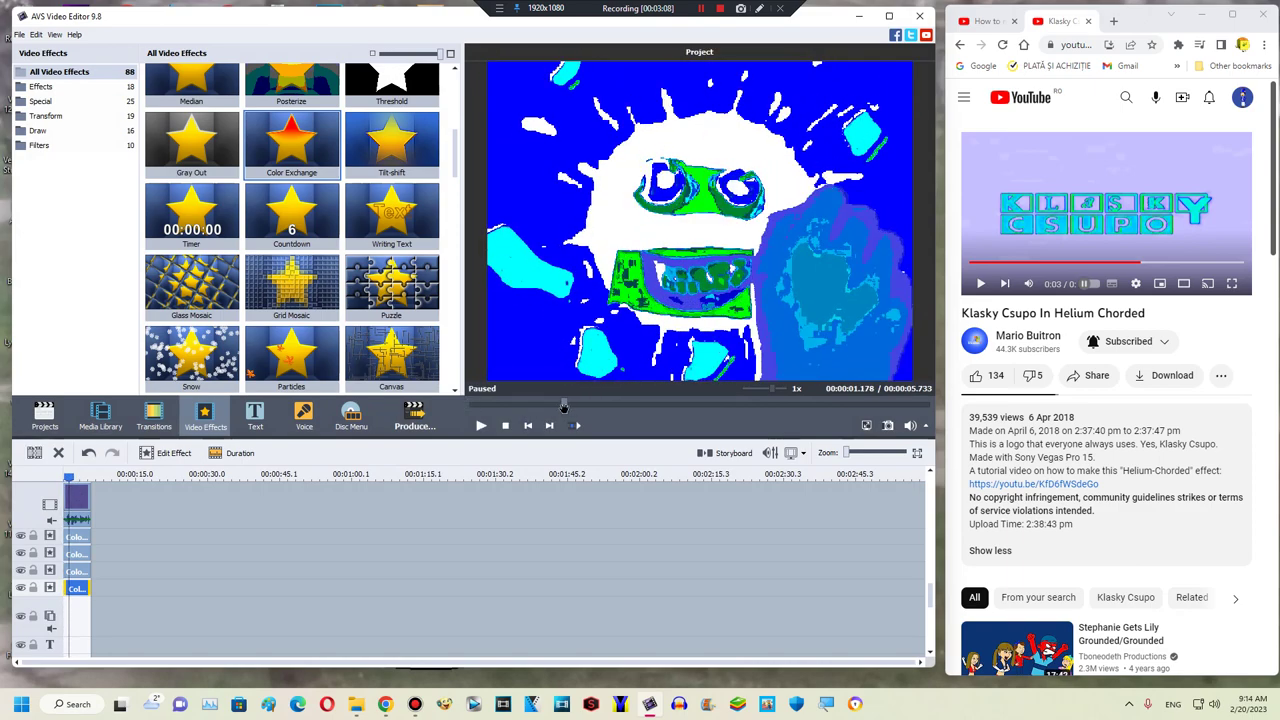
right_click(115, 584)
left_click(128, 559)
right_click(75, 593)
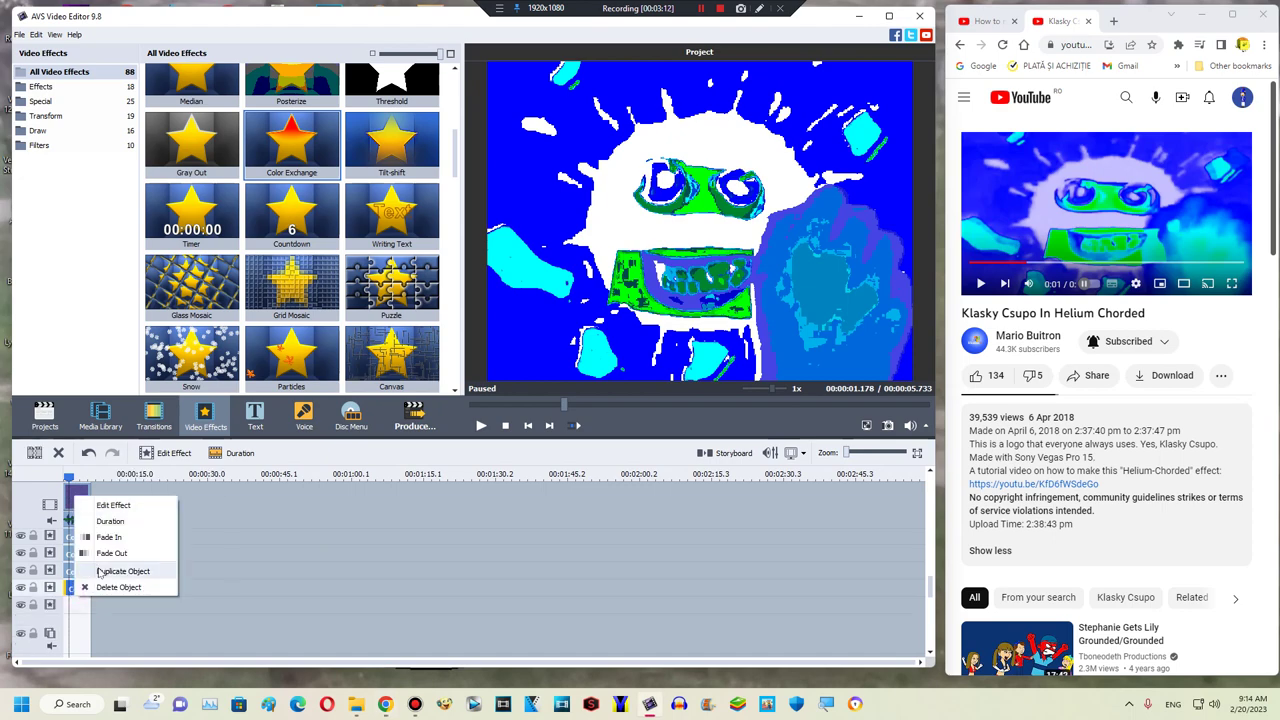
left_click(100, 570)
left_click_drag(104, 588, 74, 607)
double_click(74, 607)
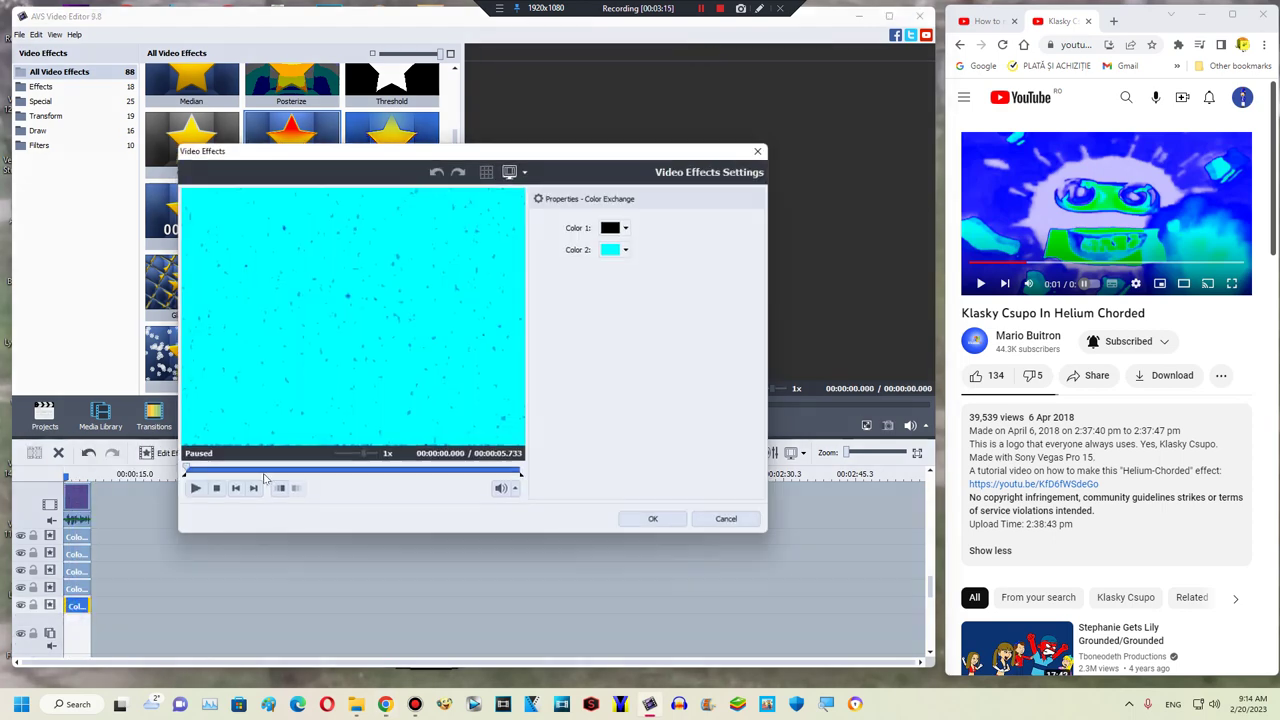
Set Color 1 of this copy to the teal blue sampled from the palm of the hand at about 1.2 seconds, keeping cyan as Color 2
mouse_move(267, 471)
left_mouse_down()
mouse_move(281, 471)
mouse_move(258, 471)
left_mouse_up()
left_click(627, 227)
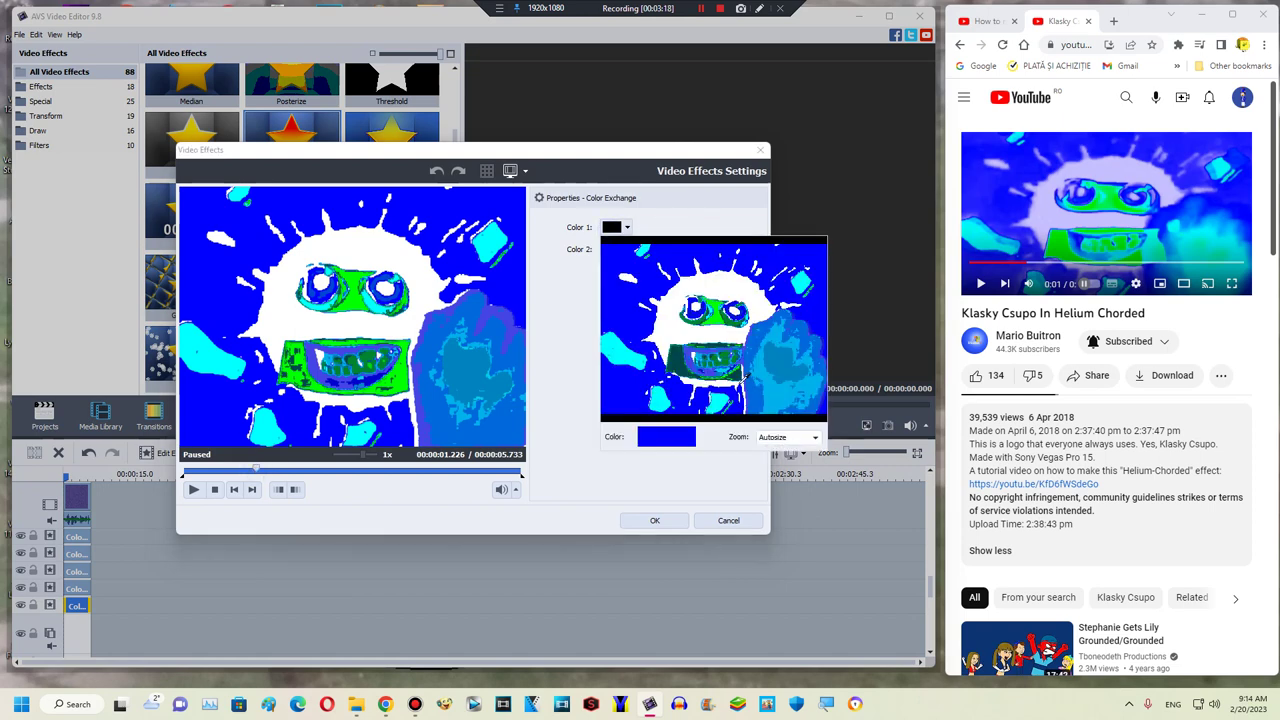
left_click(786, 367)
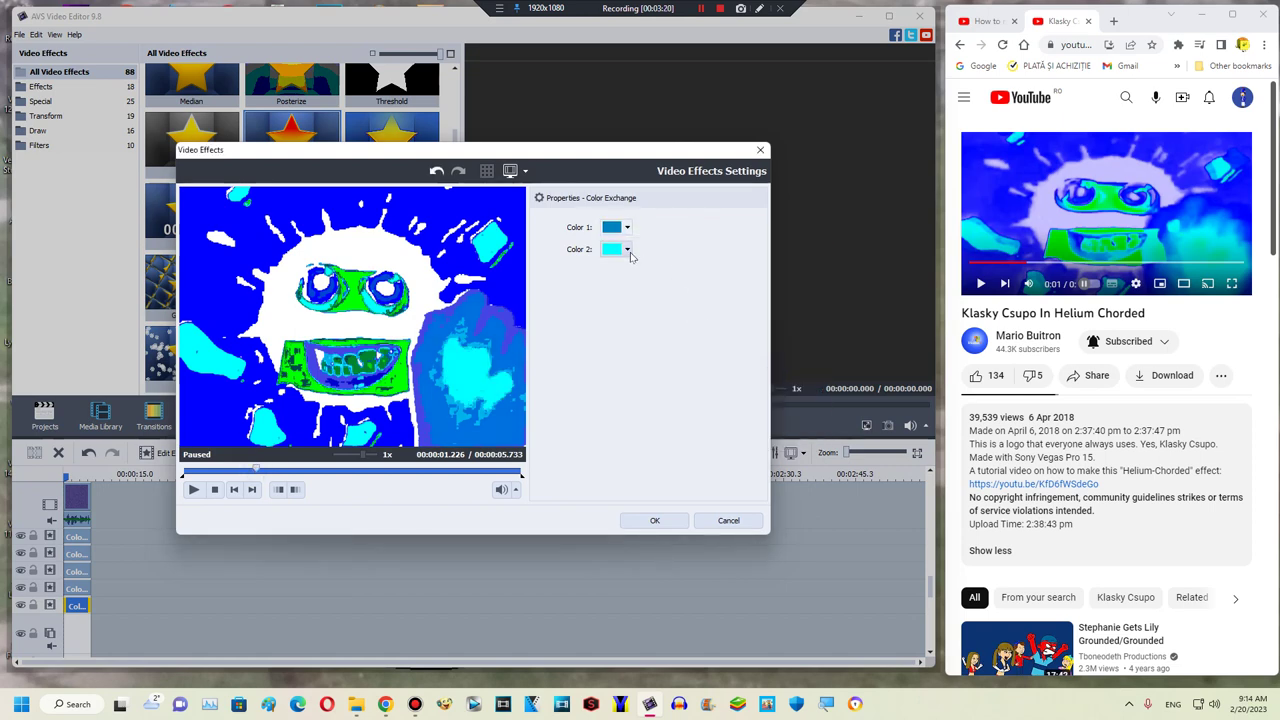
left_click(653, 525)
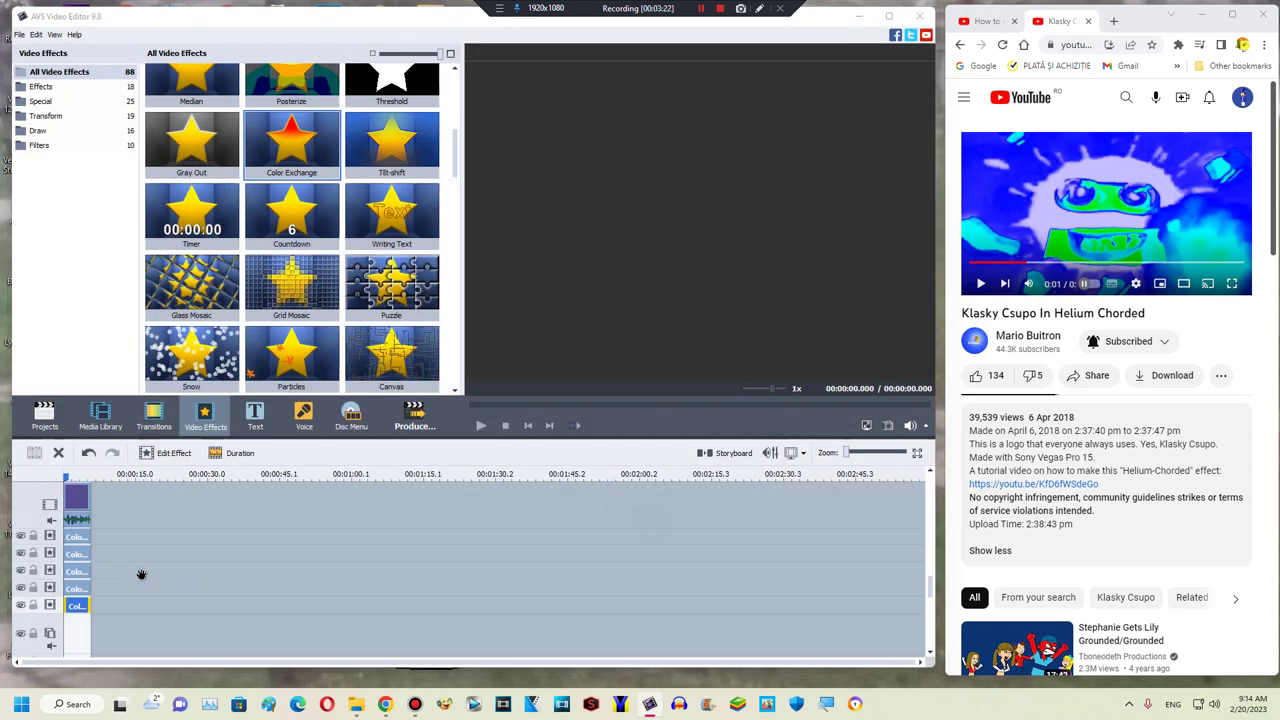
Add another effect line, duplicate the teal-blue-to-cyan Color Exchange effect onto it and open the copy's settings
right_click(102, 613)
left_click(118, 586)
right_click(71, 612)
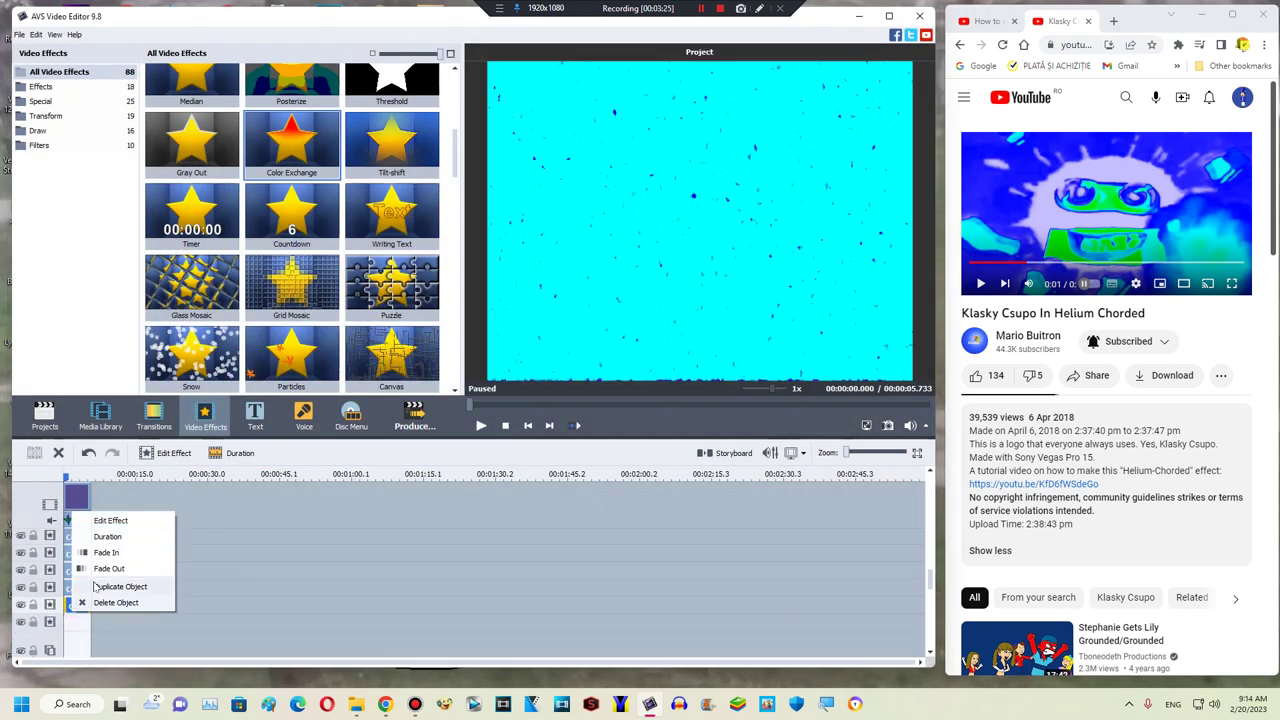
left_click(97, 586)
left_click_drag(104, 607, 77, 625)
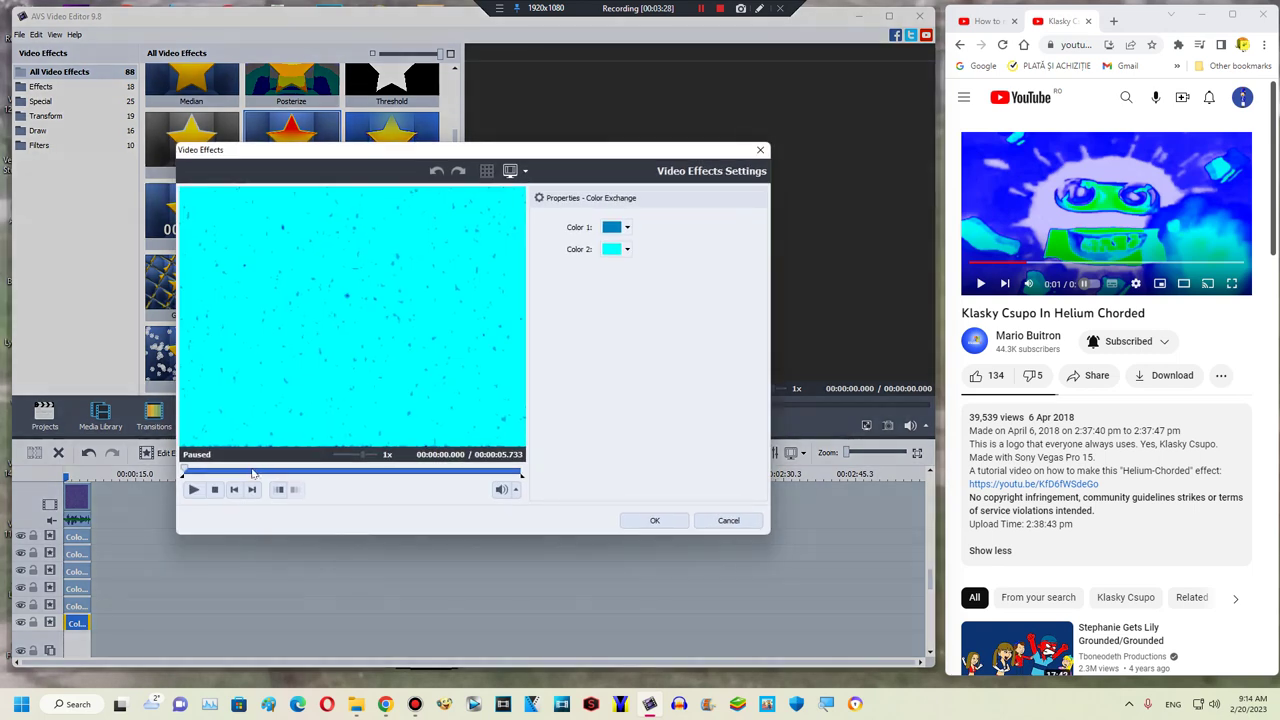
Set this copy to replace the medium blue sampled from the hand at about 1.1 seconds with sky blue
left_click(251, 470)
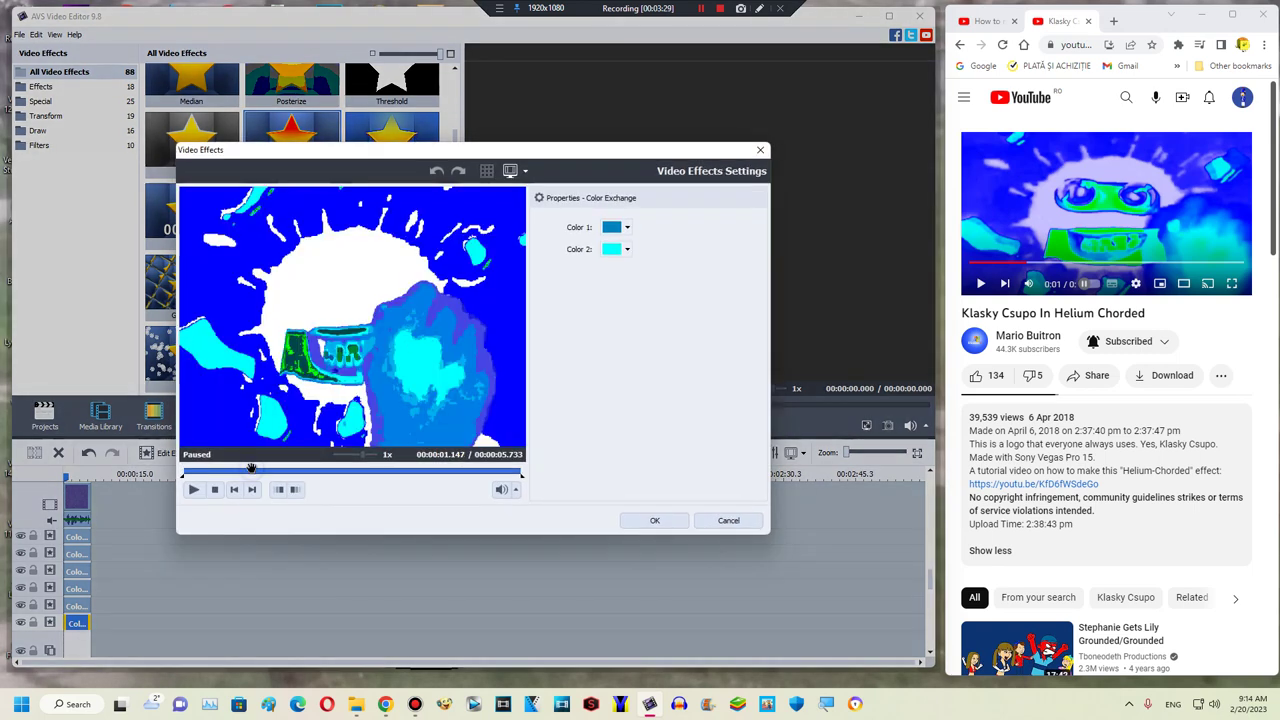
left_click_drag(251, 468, 249, 469)
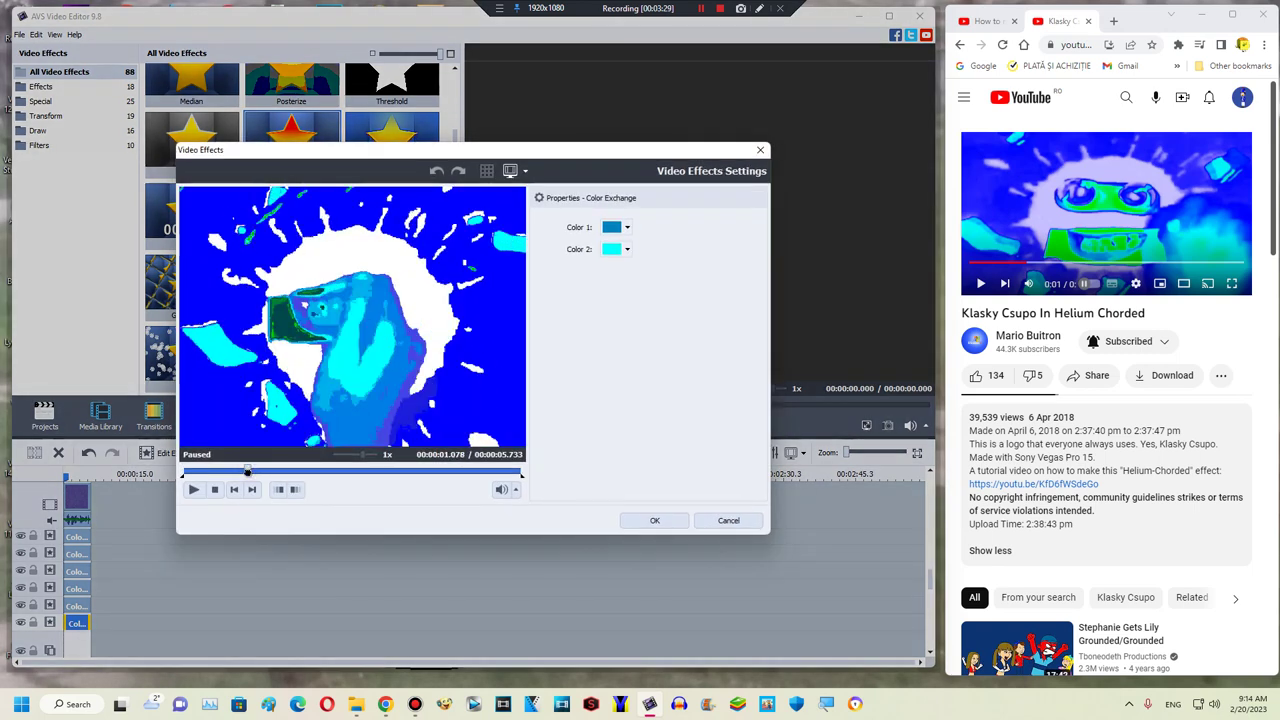
left_click(613, 227)
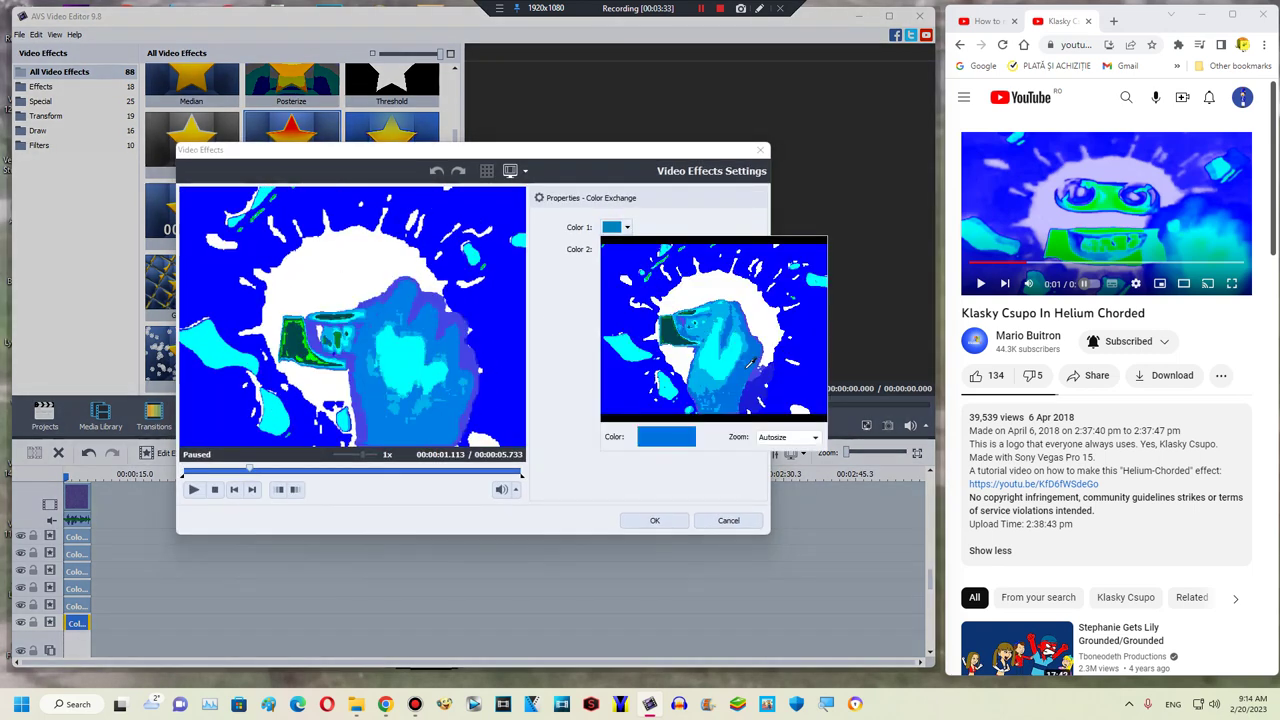
left_click(740, 376)
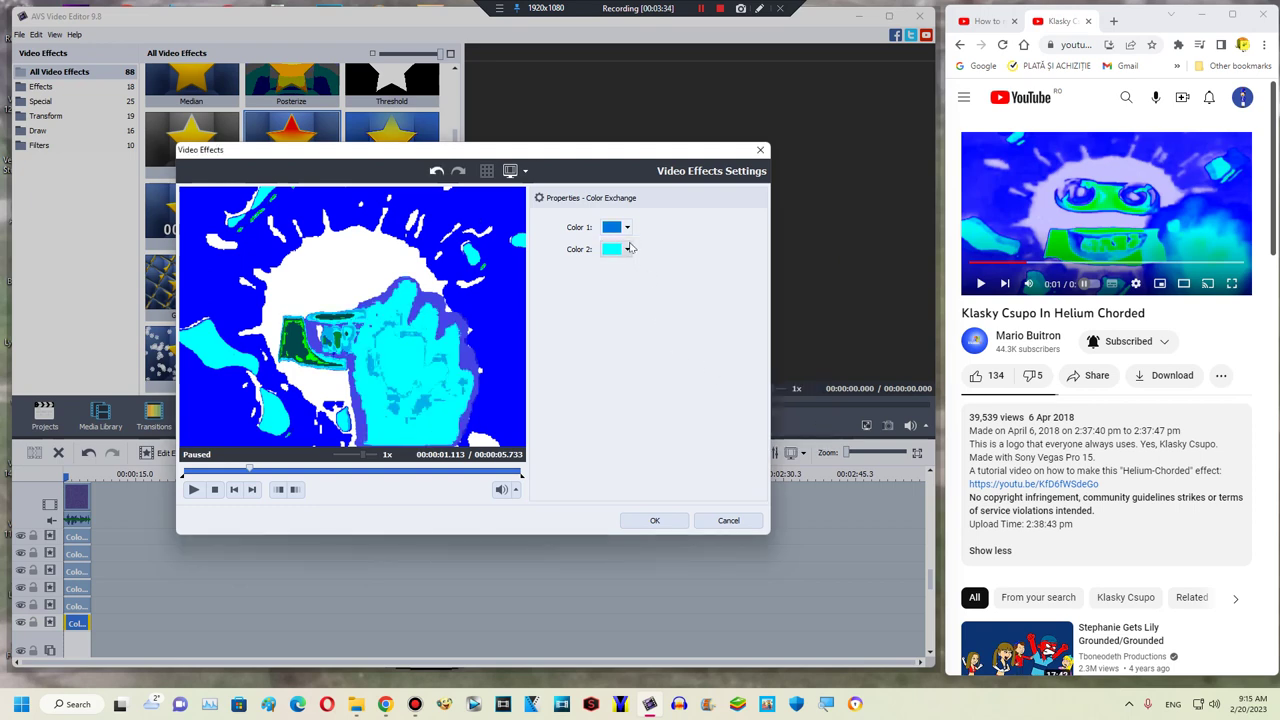
left_click(628, 248)
left_click(671, 312)
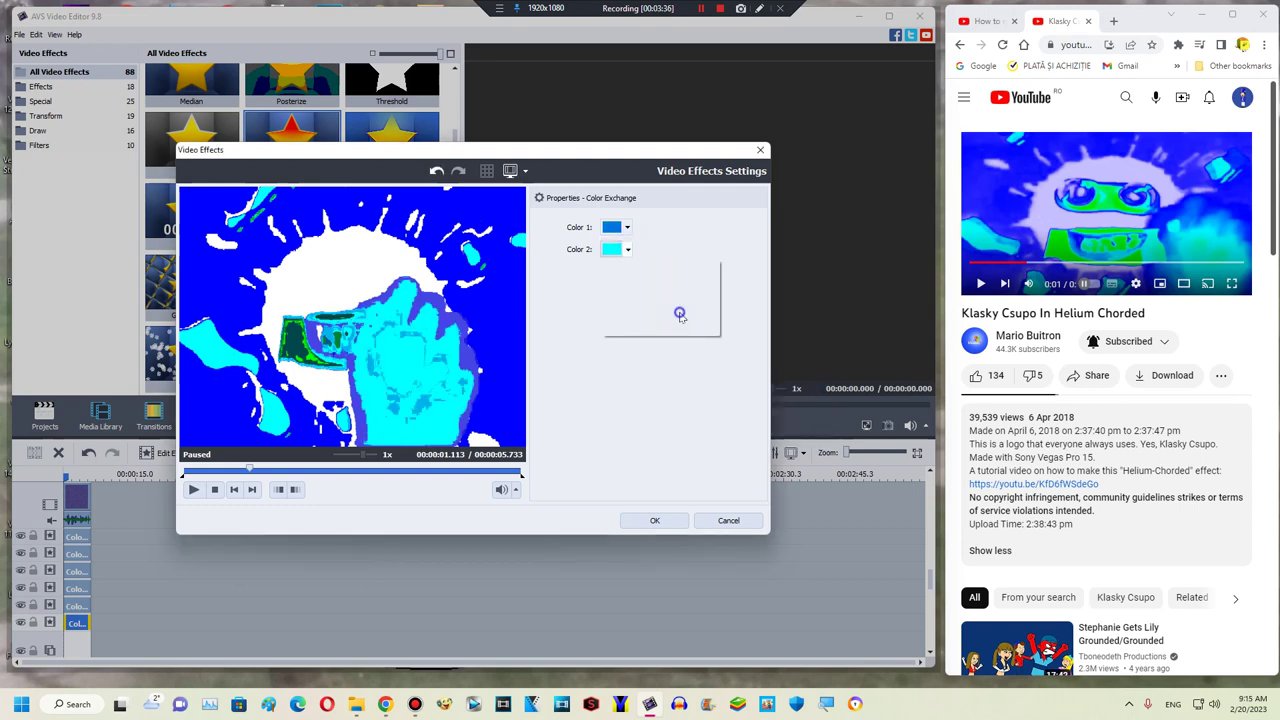
left_click(649, 520)
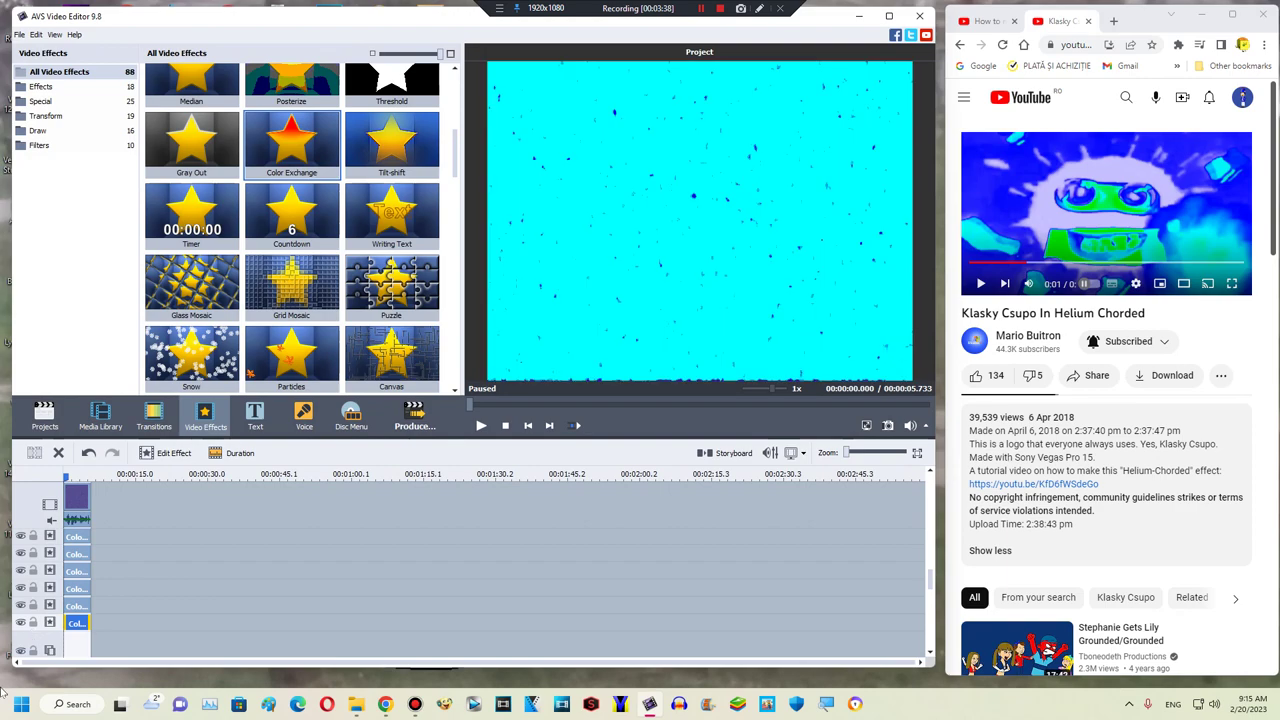
Add an effect line, compare the face at about 1.7 seconds with the reference video, and duplicate the medium-blue-to-sky-blue Color Exchange effect for editing
right_click(141, 615)
left_click(160, 583)
left_click_drag(516, 404, 606, 406)
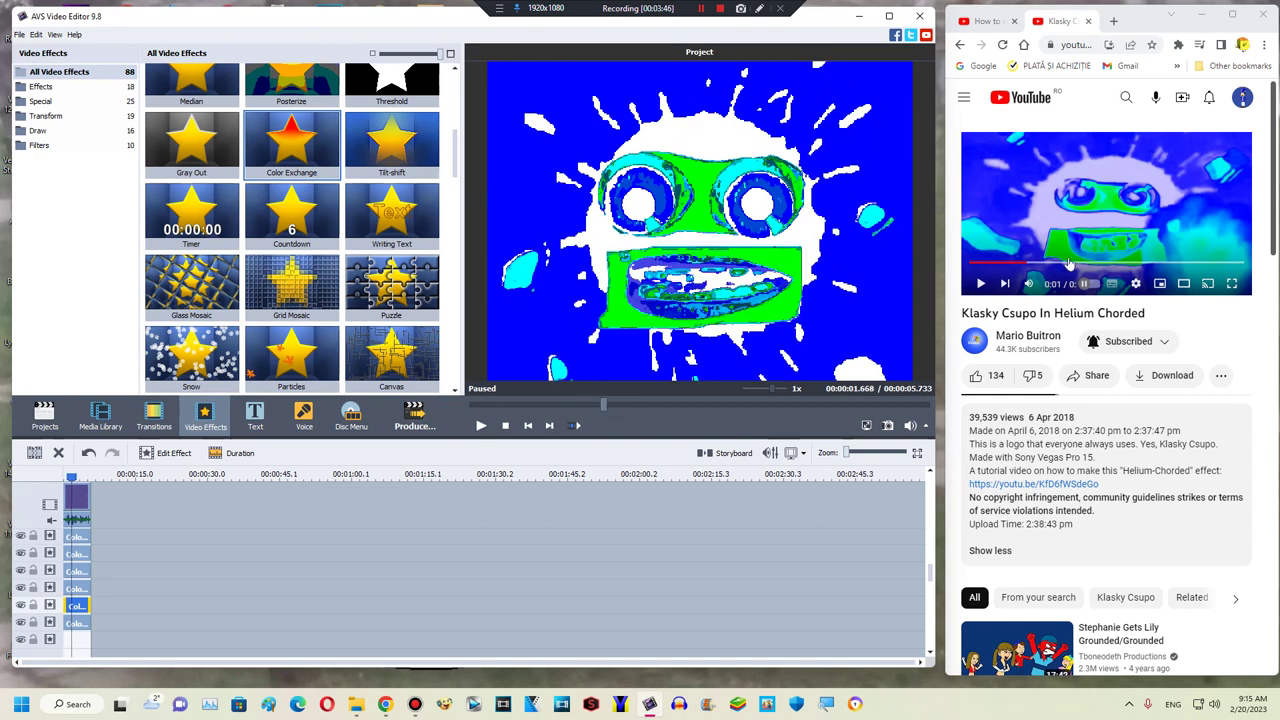
left_click_drag(1063, 263, 1049, 263)
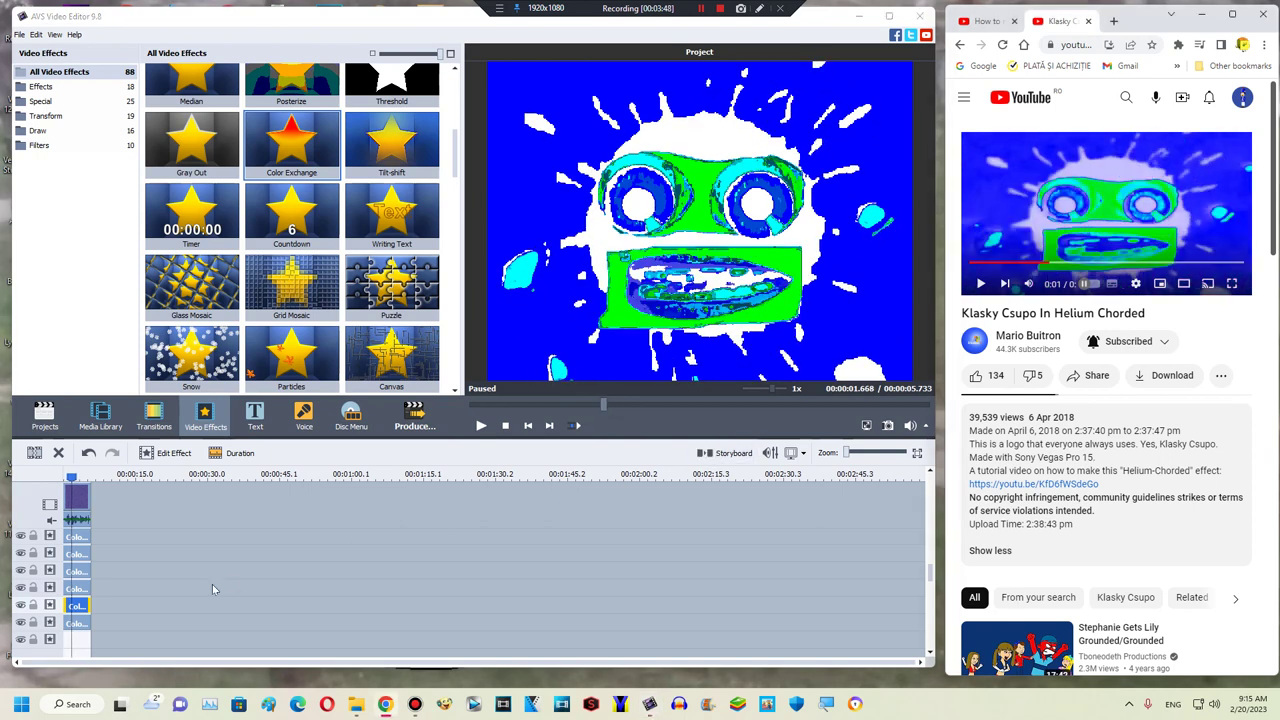
scroll(209, 583, "down", 5)
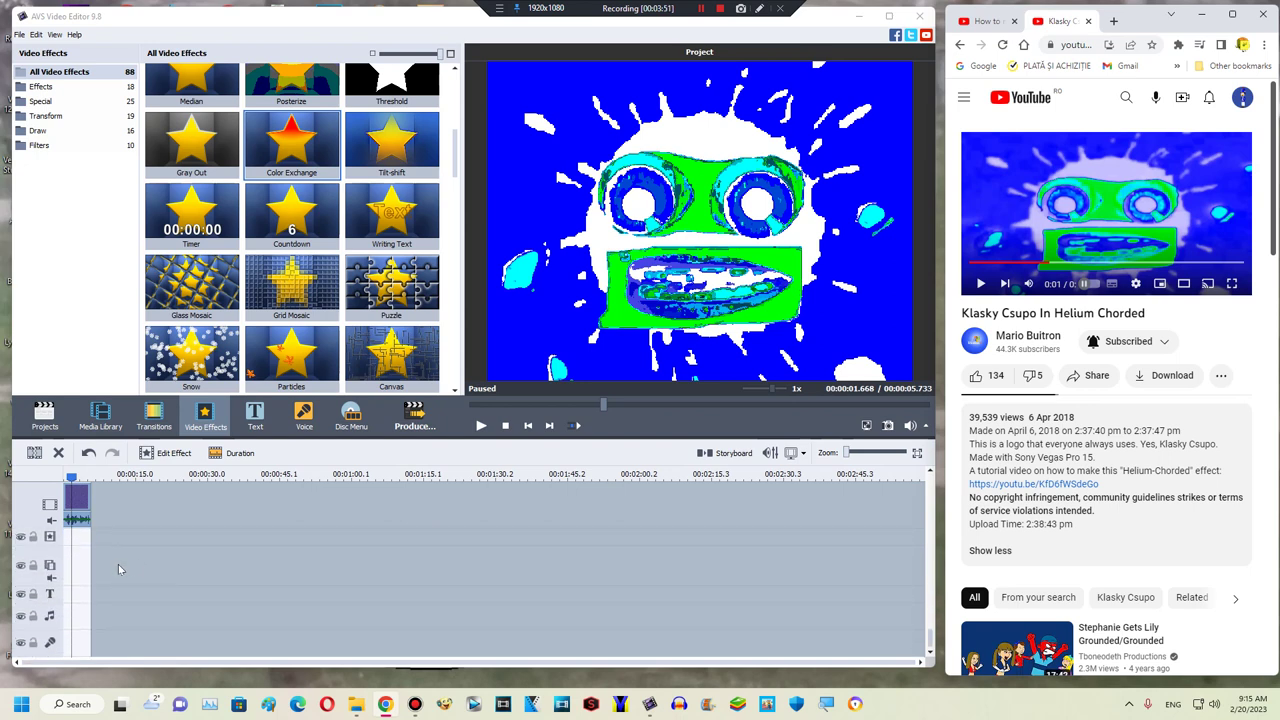
scroll(101, 571, "up", 3)
right_click(78, 581)
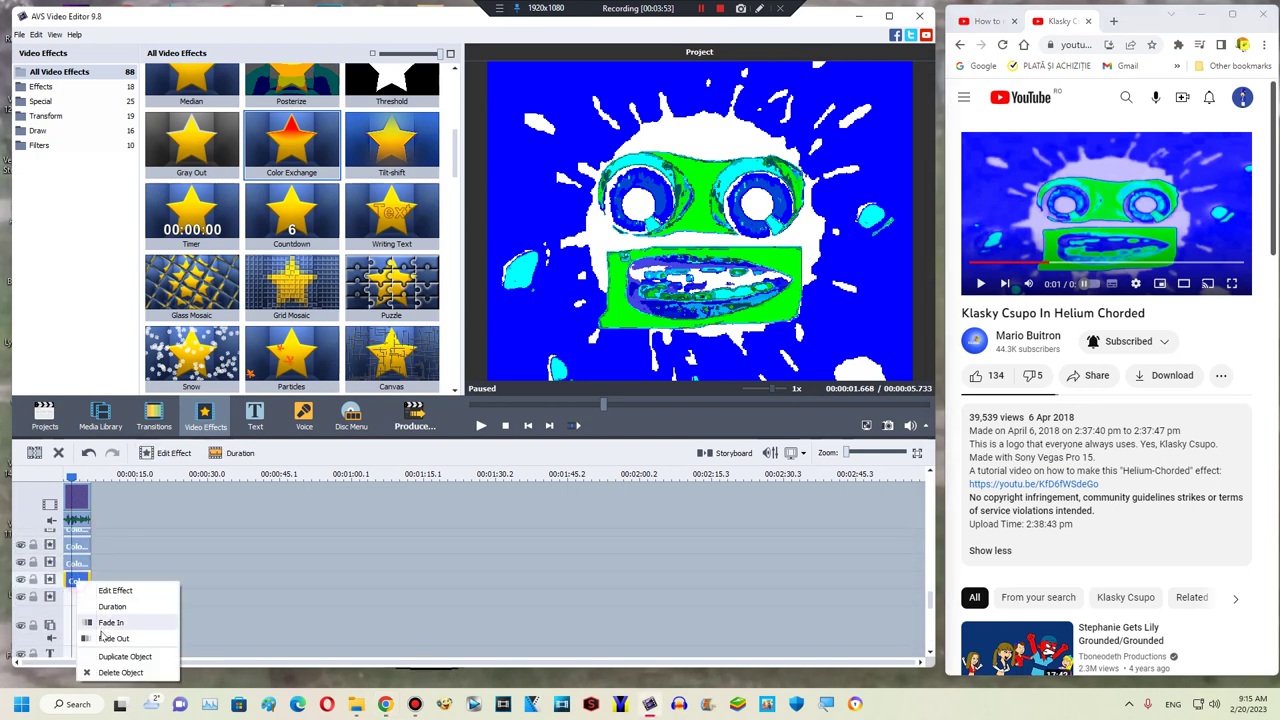
left_click(104, 656)
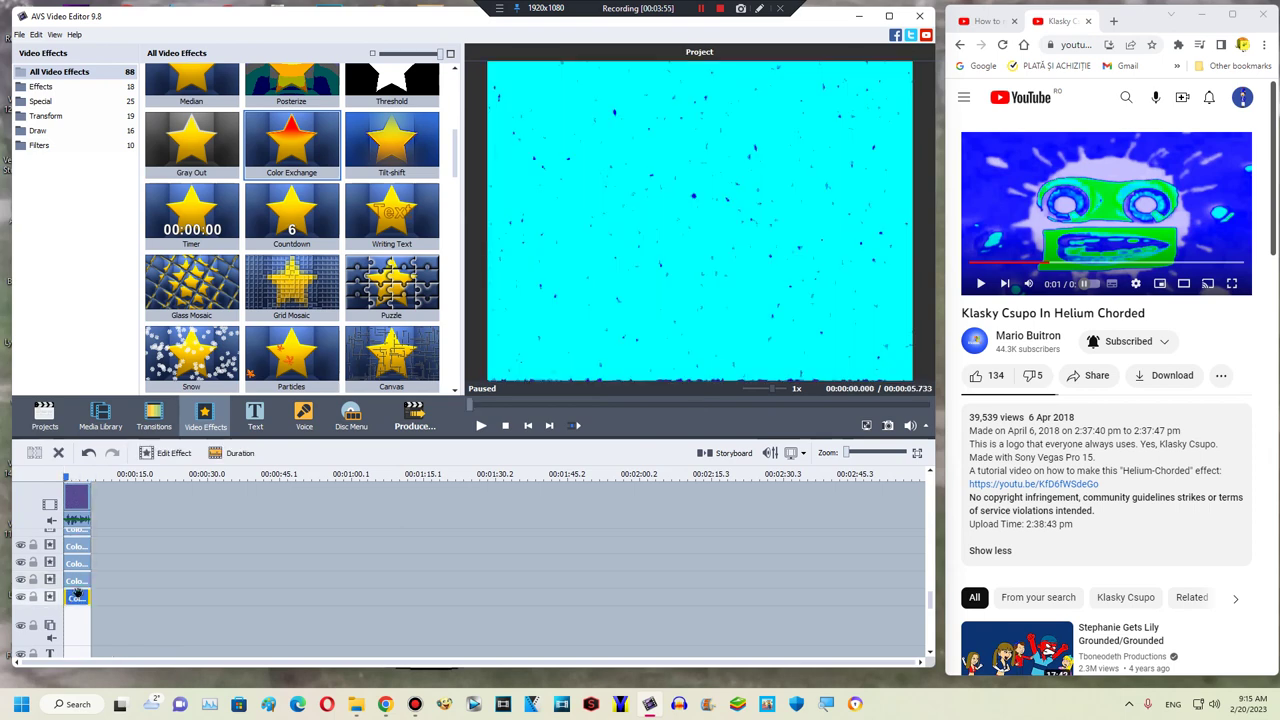
double_click(76, 598)
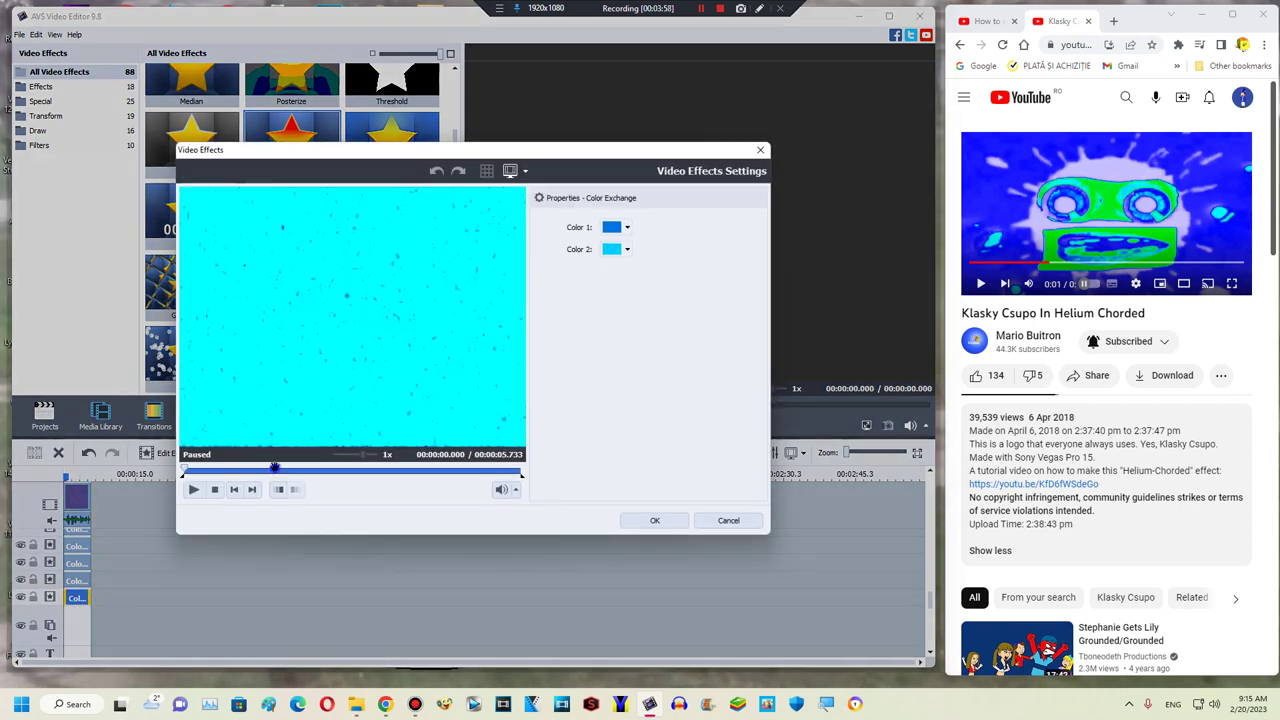
Set Color 1 of the new copy to the dark blue sampled from the mouth at about 1.7 seconds
left_click_drag(275, 467, 284, 467)
left_click(617, 228)
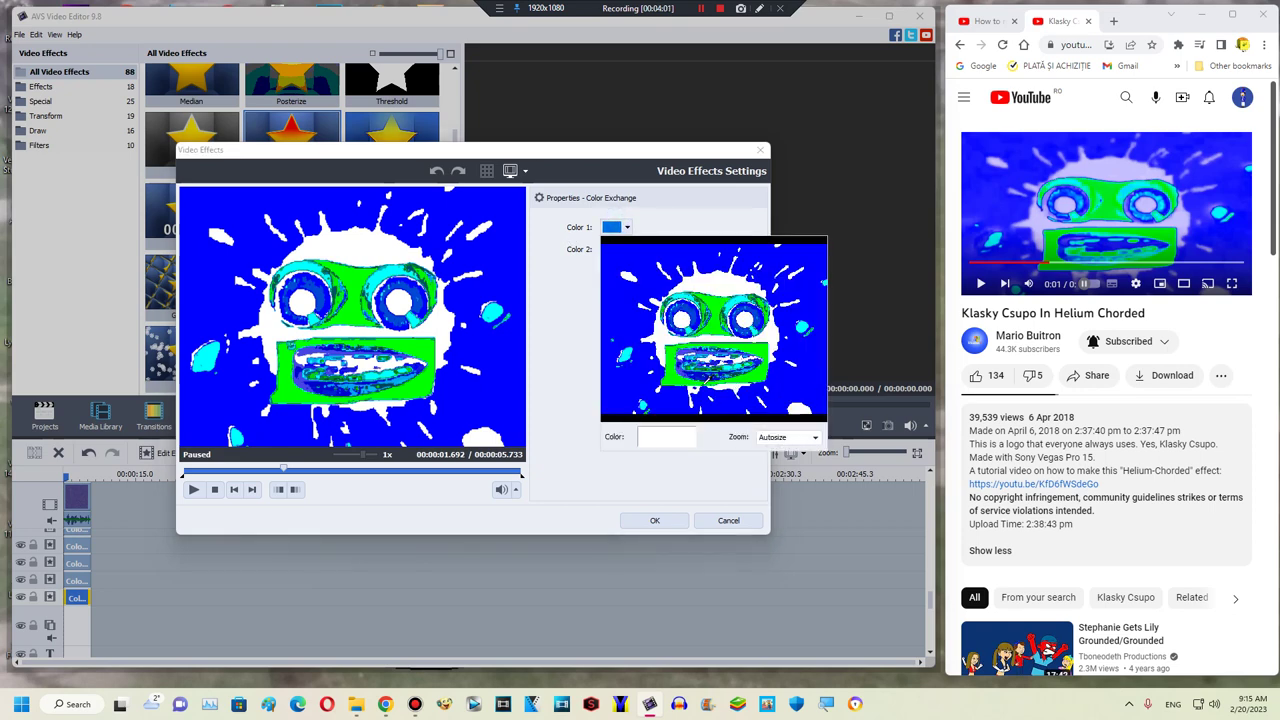
left_click(705, 372)
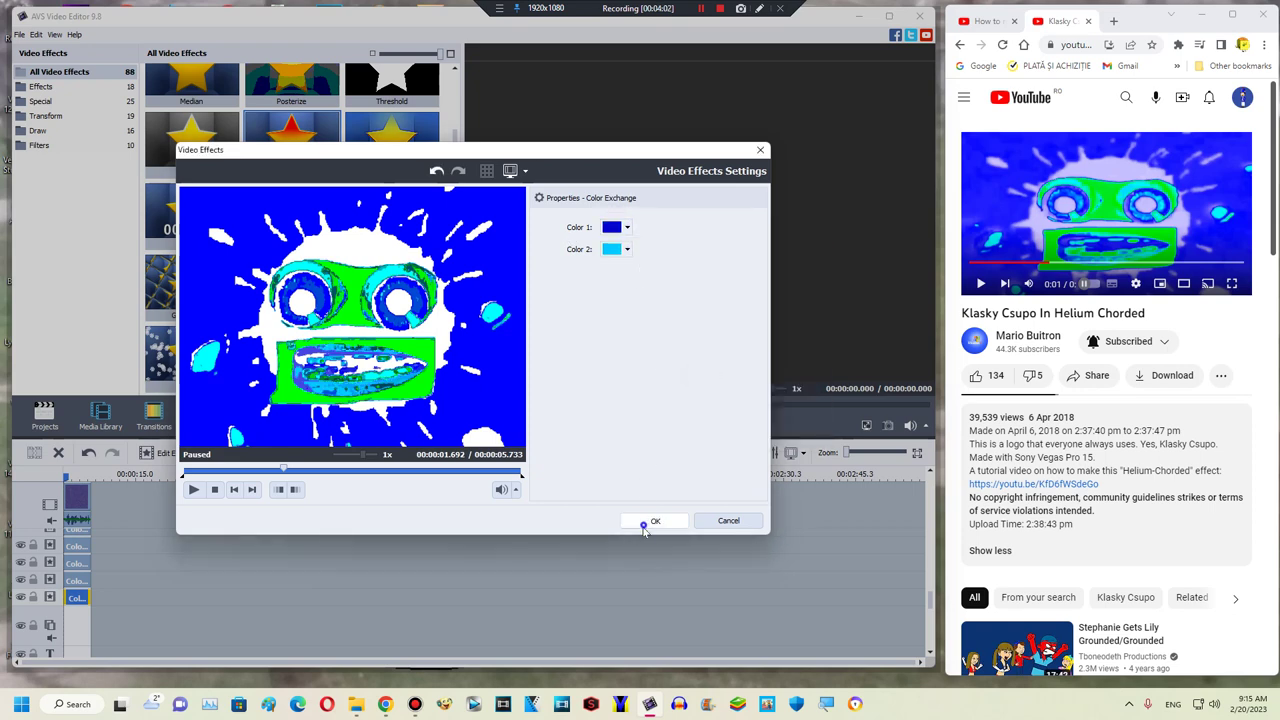
left_click(643, 525)
Add one more effect line, duplicate the dark-blue-to-sky-blue Color Exchange effect onto it and open the copy's settings
right_click(117, 604)
left_click(147, 578)
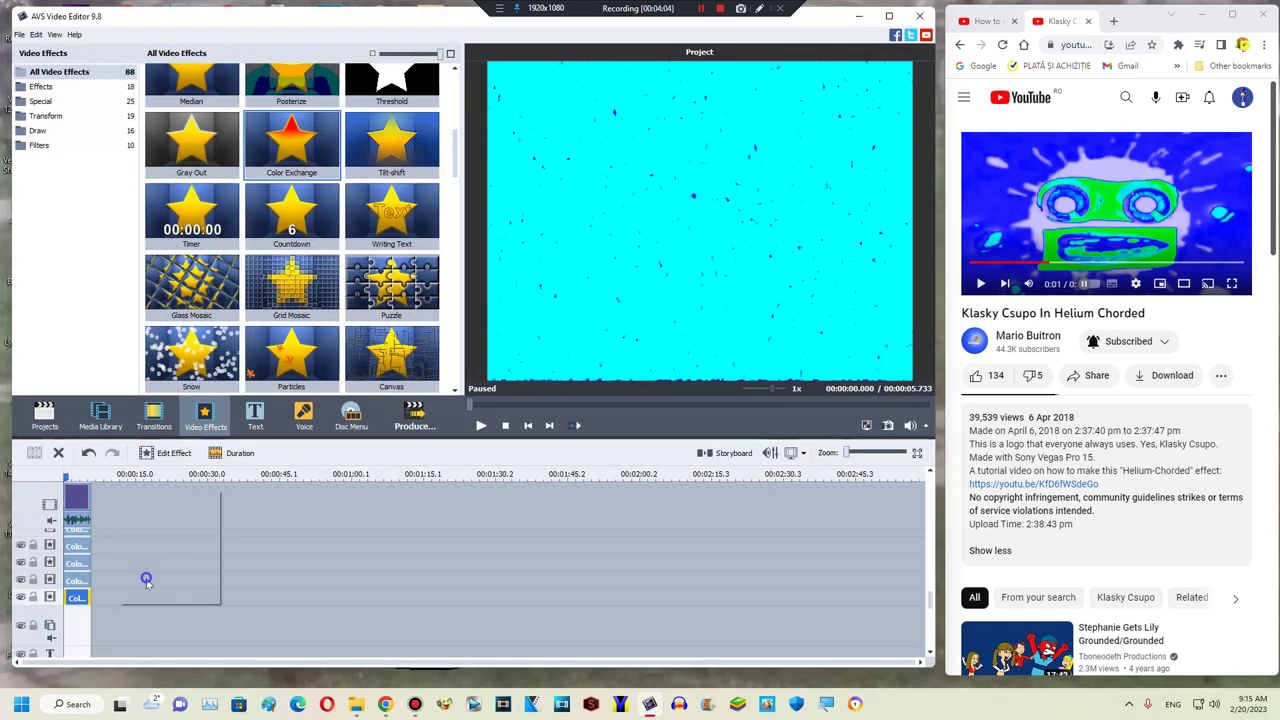
right_click(82, 597)
left_click(97, 567)
left_click_drag(103, 597, 71, 615)
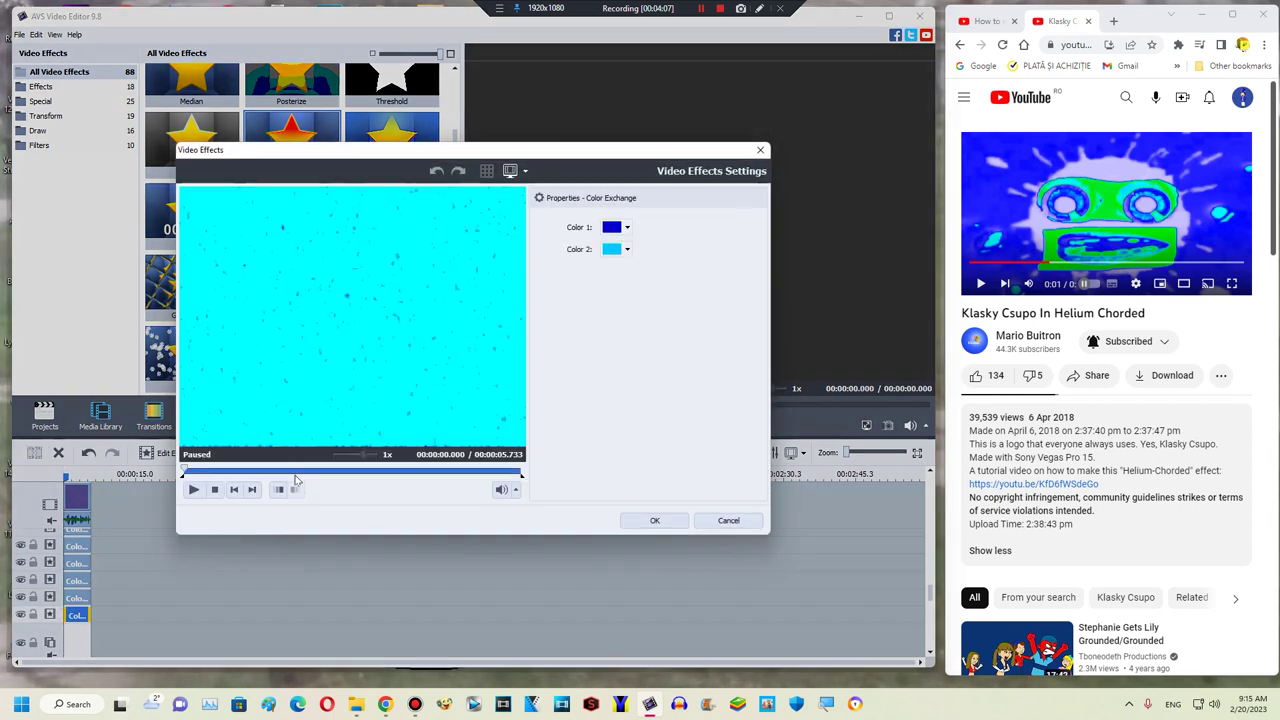
Set this copy to replace the violet blue sampled from the mouth at about 1.6 seconds with pure blue, and check the frames up to about 2.1 seconds
left_click_drag(294, 472, 279, 467)
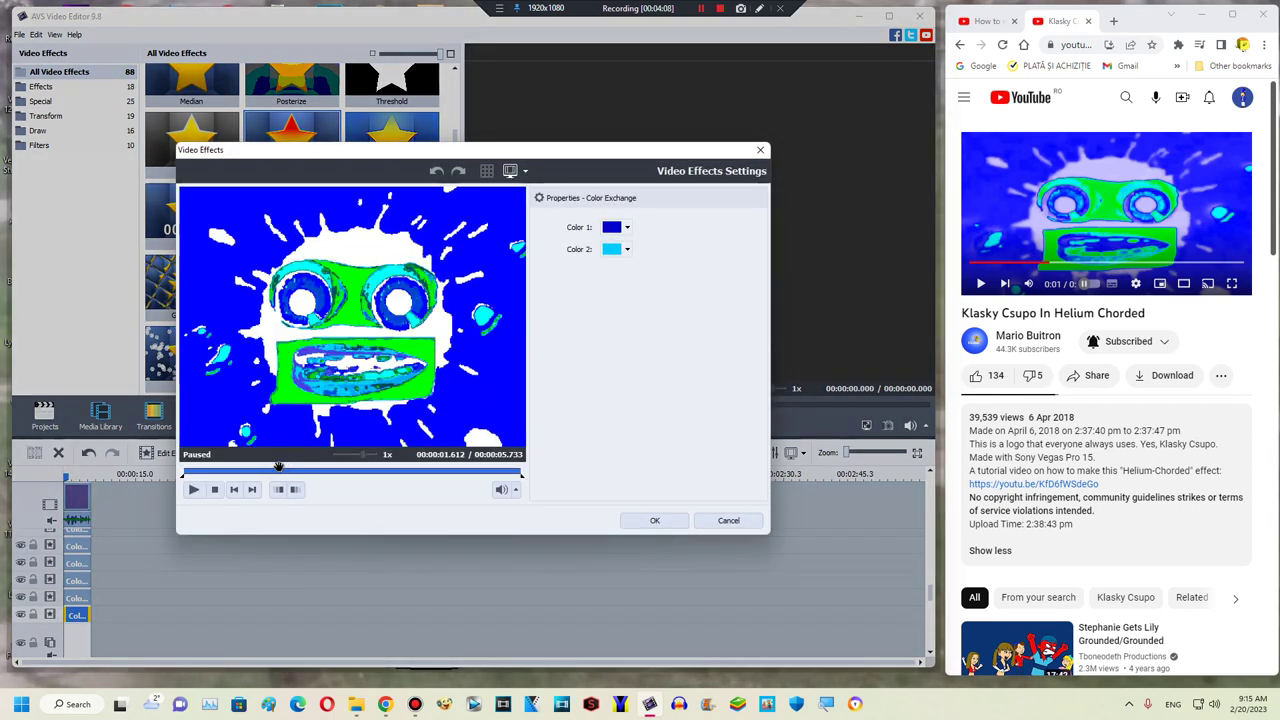
left_click(609, 228)
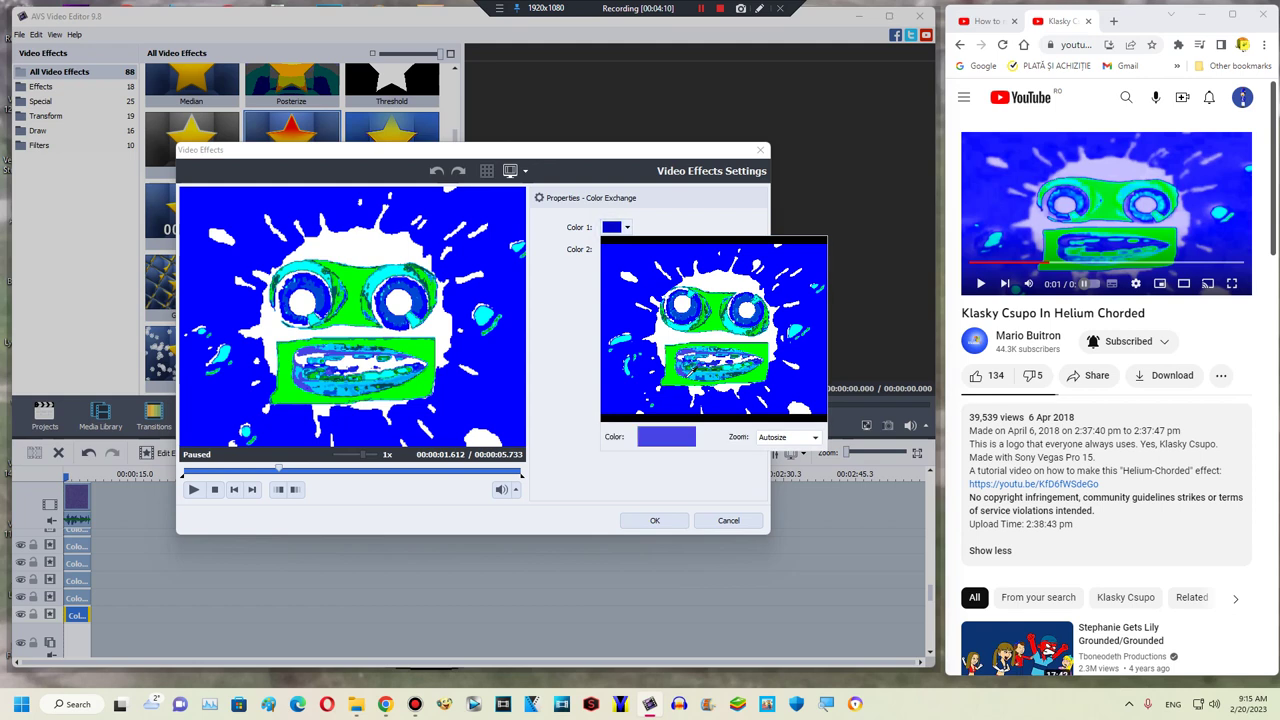
left_click(680, 375)
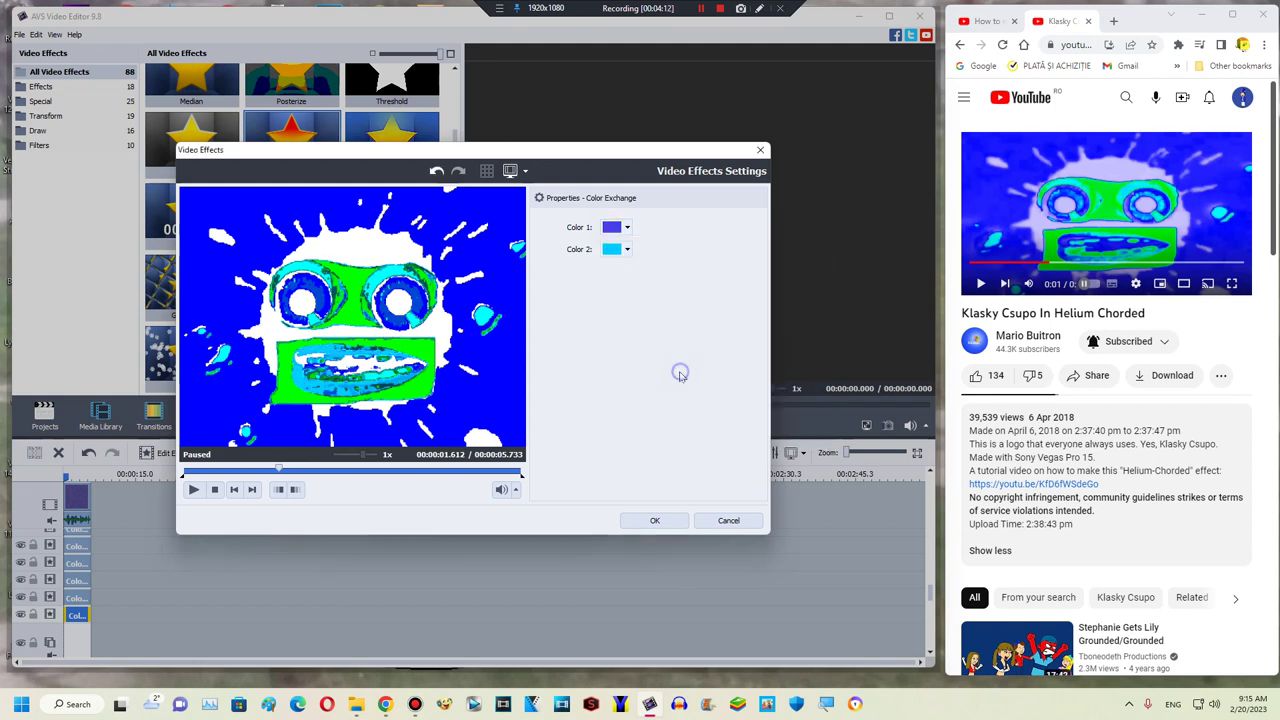
left_click(626, 250)
left_click(681, 281)
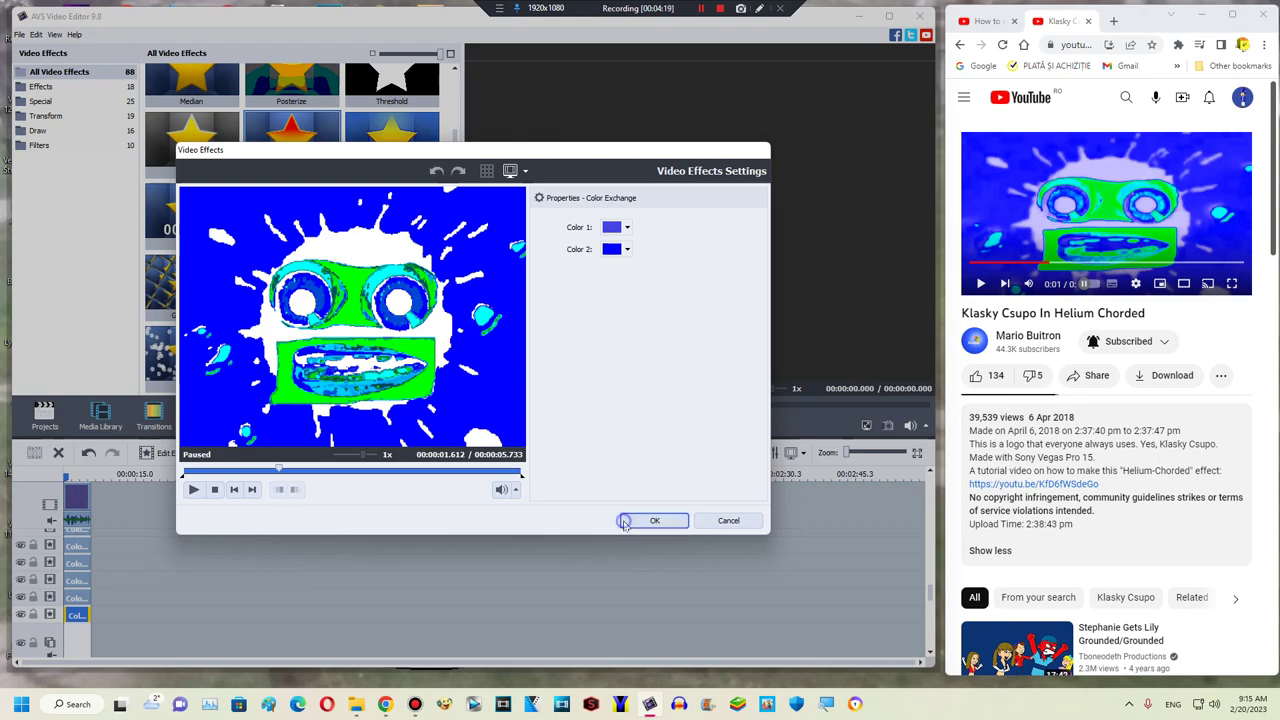
left_click(624, 521)
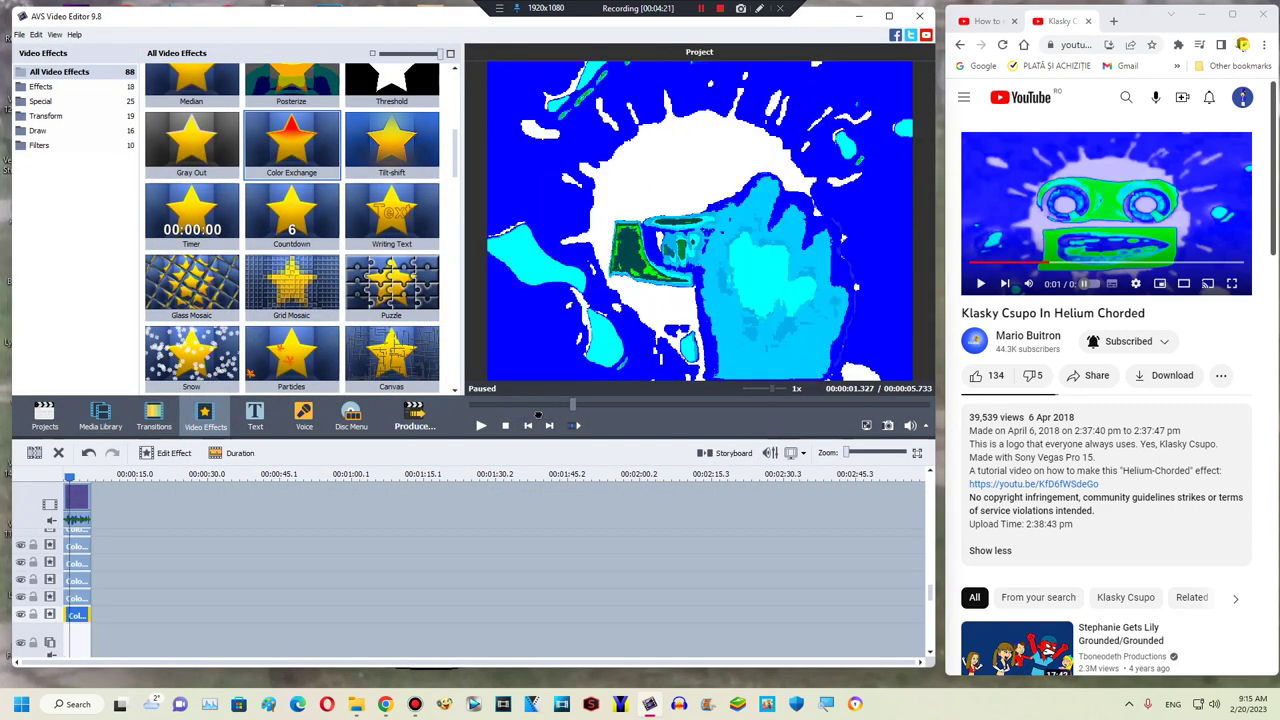
left_click_drag(538, 414, 642, 418)
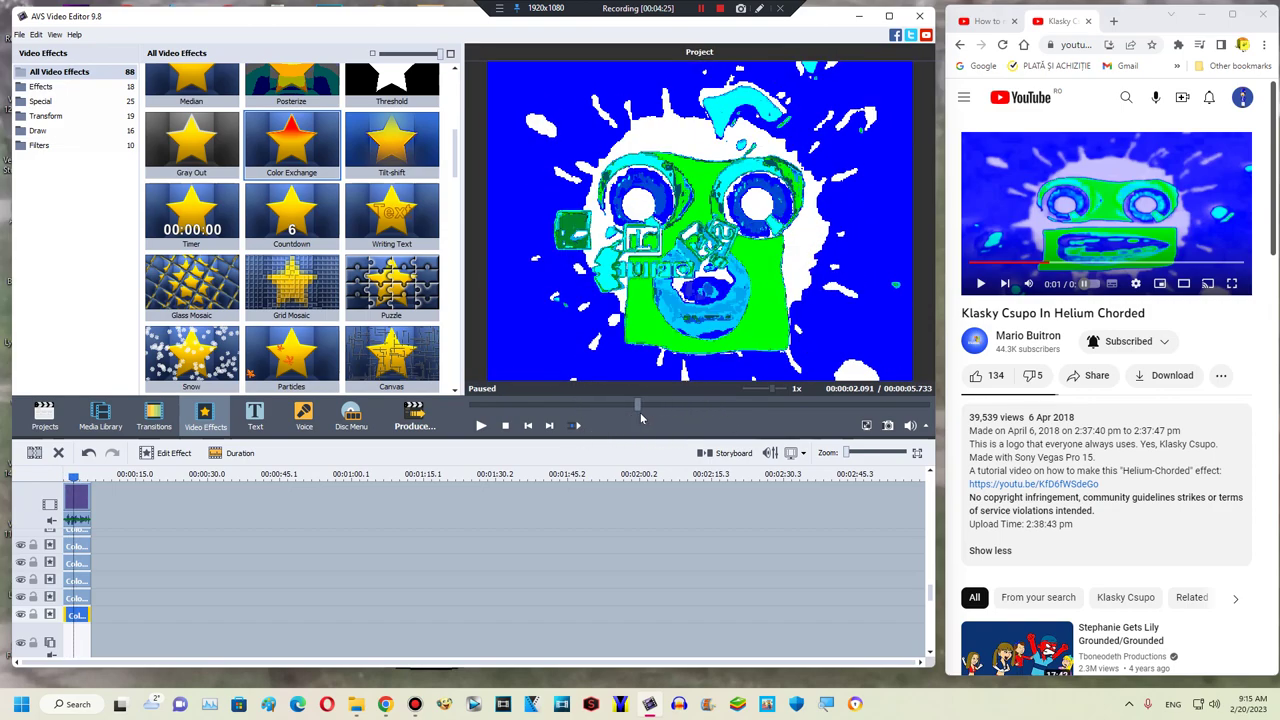
Save the project as "Helium Chorded (FIXED)" in the "Replace Effects AVS Video Editor" folder on drive M
left_click(45, 416)
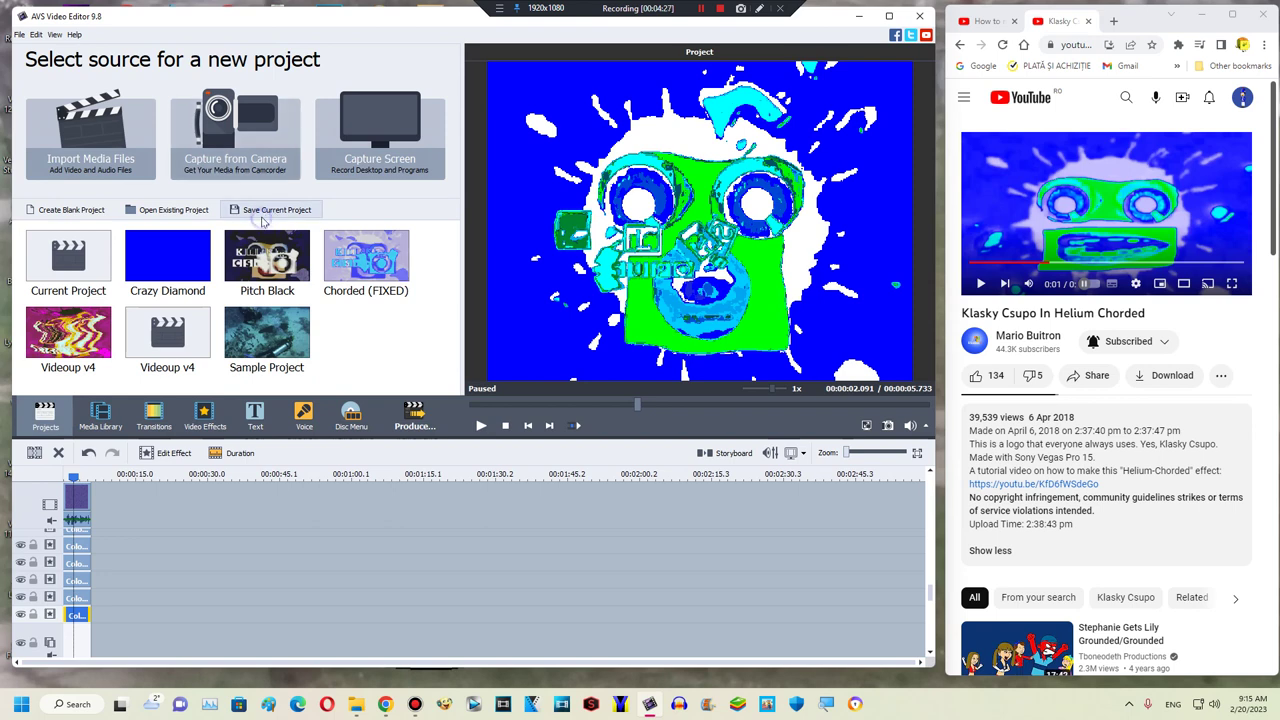
left_click(270, 210)
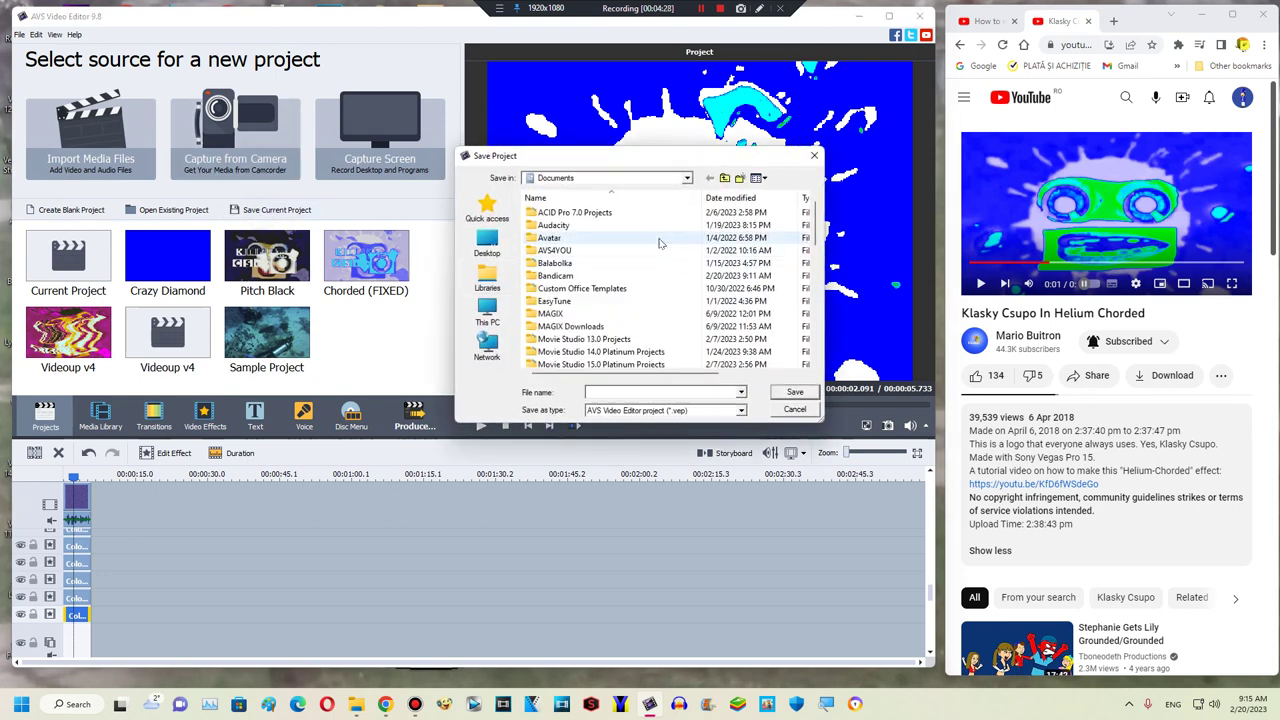
scroll(657, 243, "down", 5)
left_click(687, 178)
left_click(551, 403)
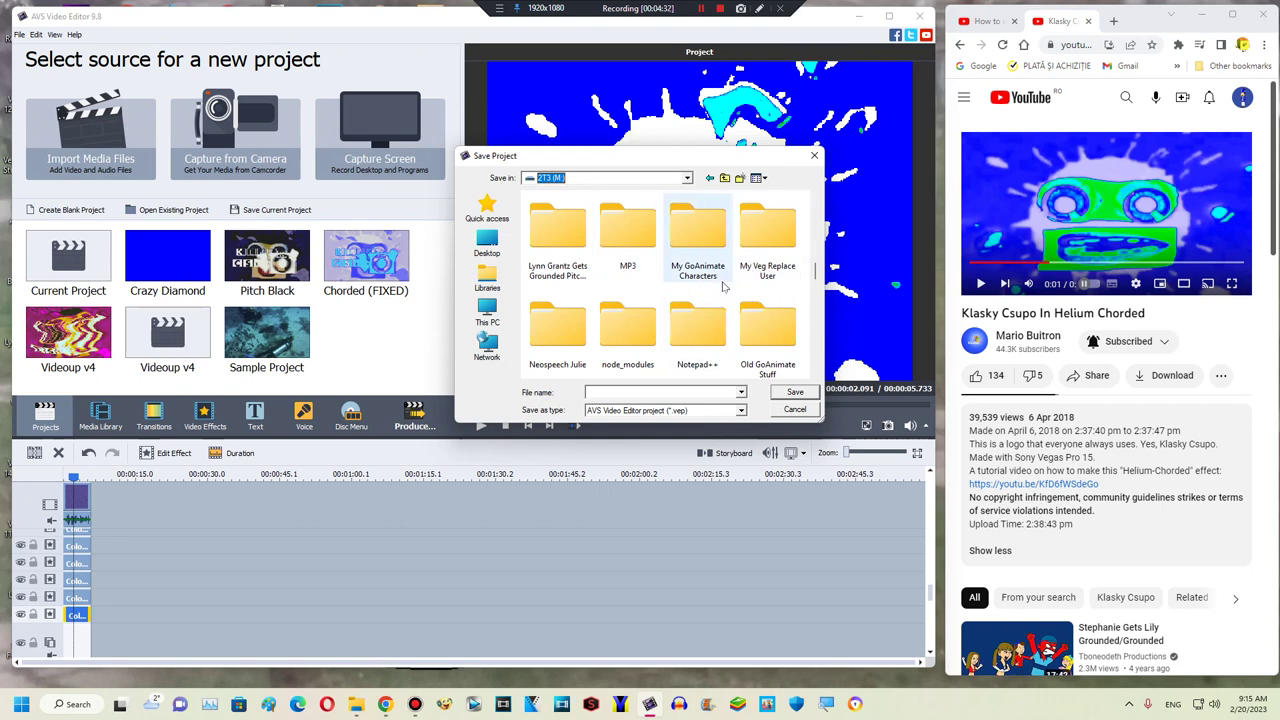
scroll(752, 316, "down", 1)
scroll(680, 340, "down", 1)
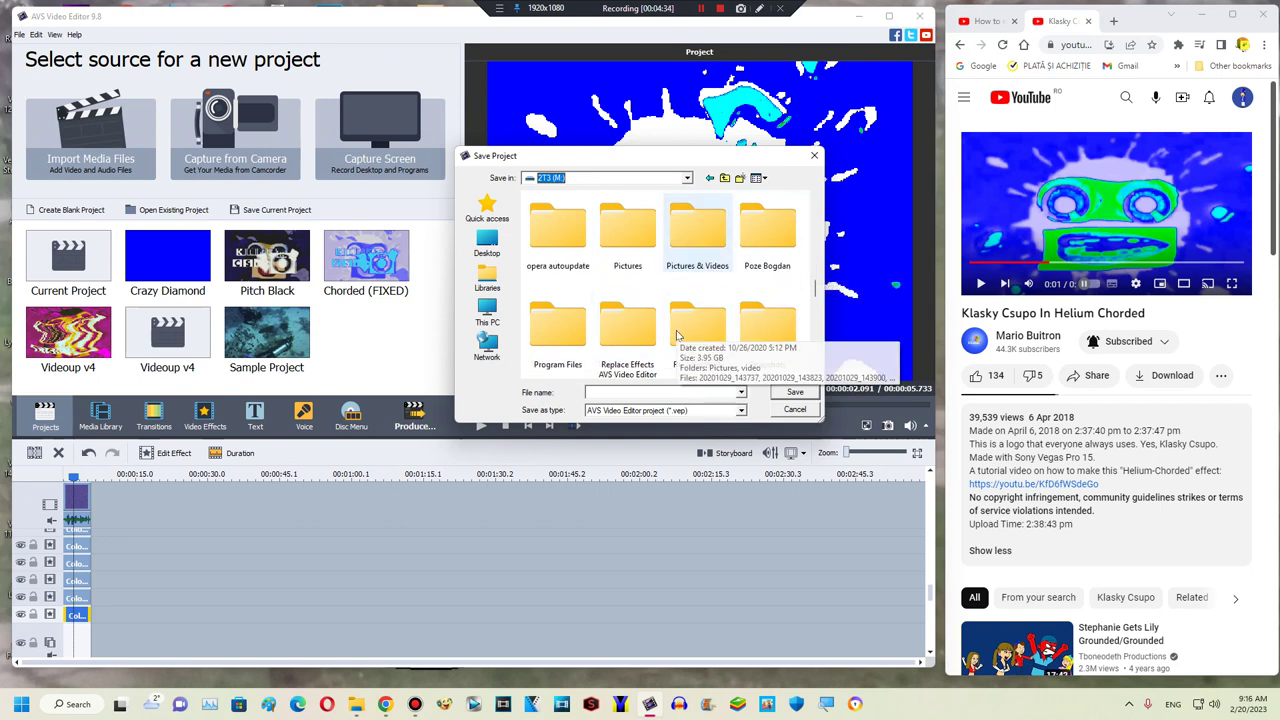
double_click(616, 360)
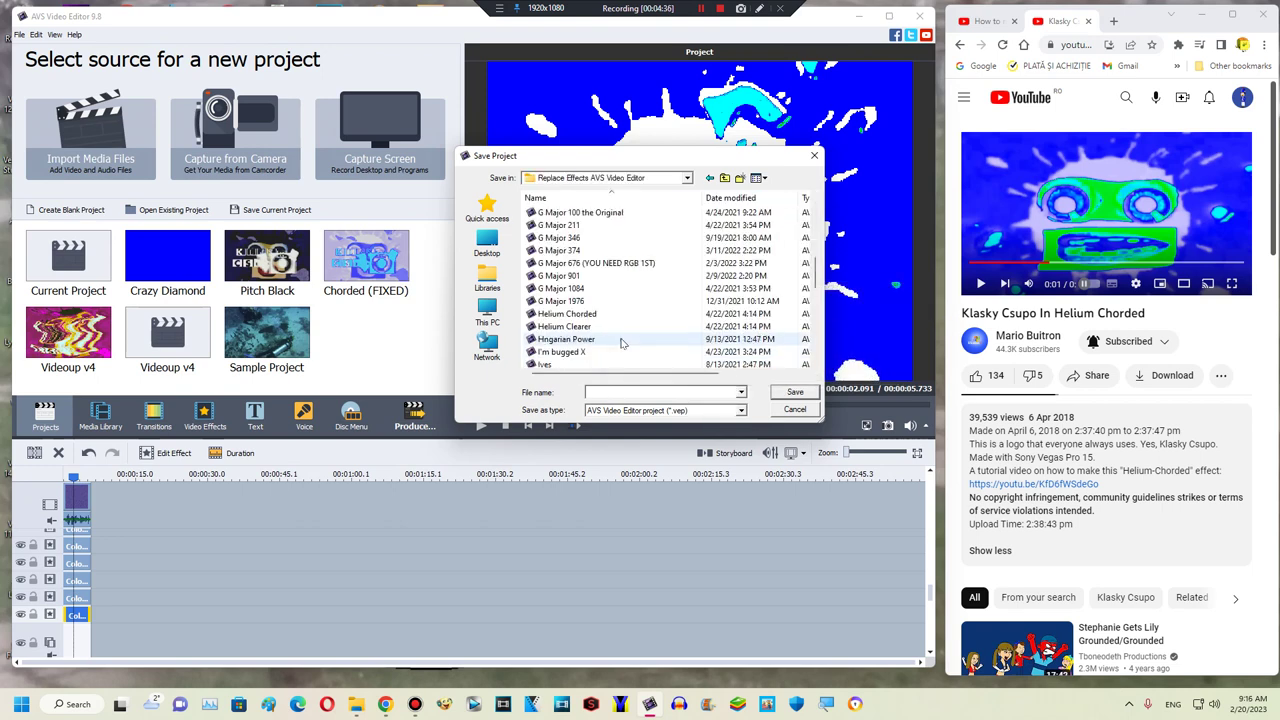
left_click(580, 314)
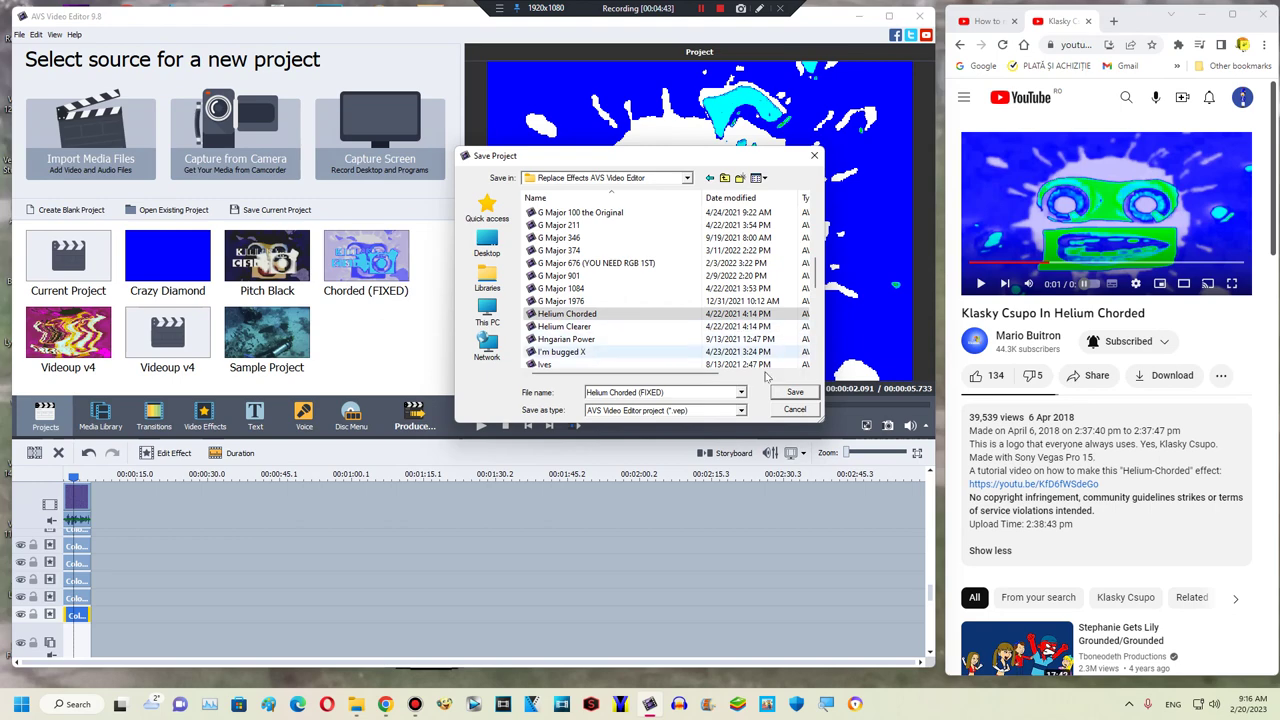
left_click(794, 392)
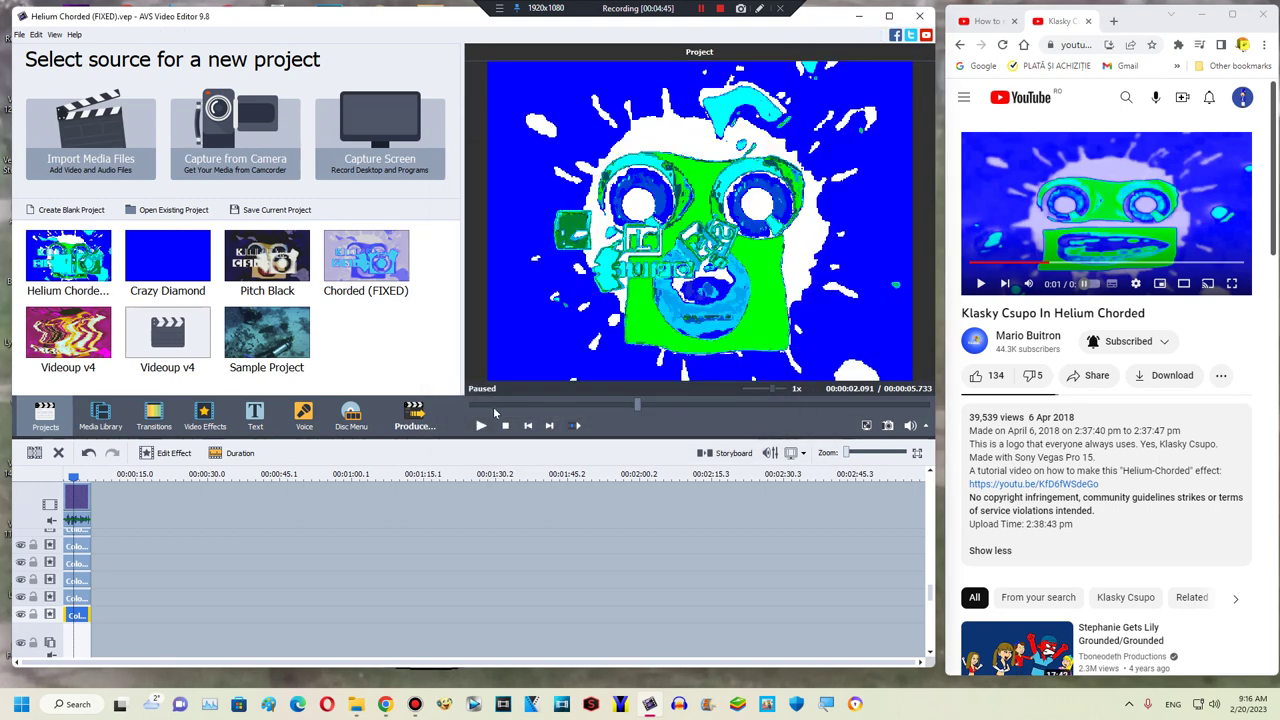
Play the project preview from the beginning to review the finished colour look
left_click_drag(476, 415, 450, 418)
left_click(487, 427)
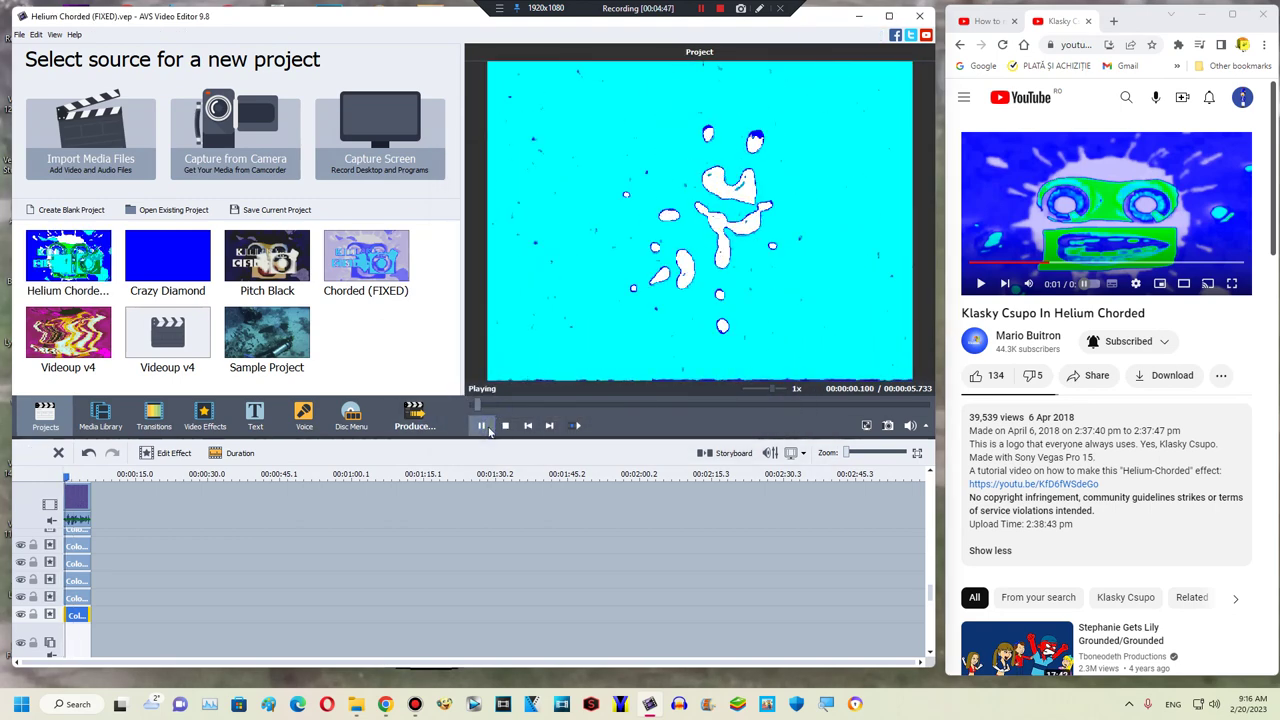